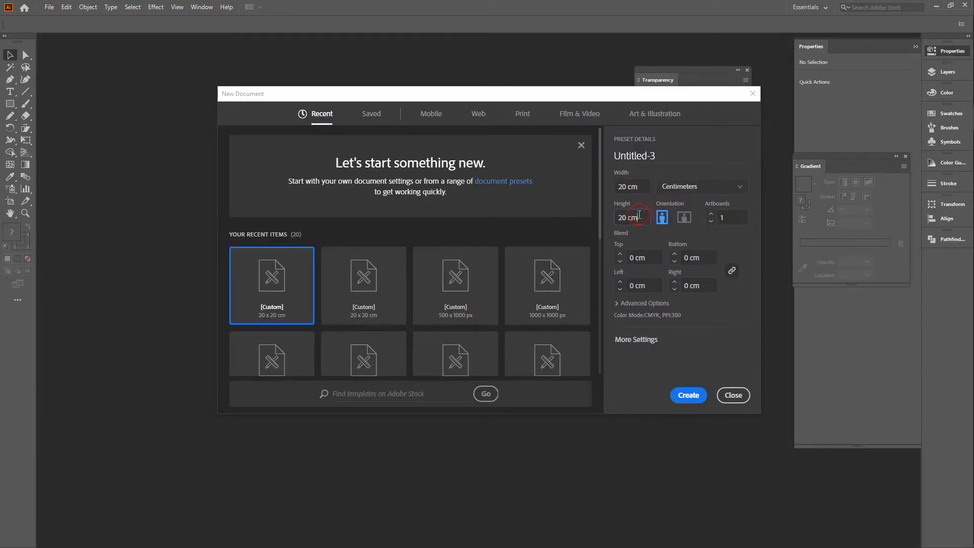
Set the new document's height to 30 cm and expand its advanced options
double_click(639, 215)
type("5")
type("0")
left_click(642, 303)
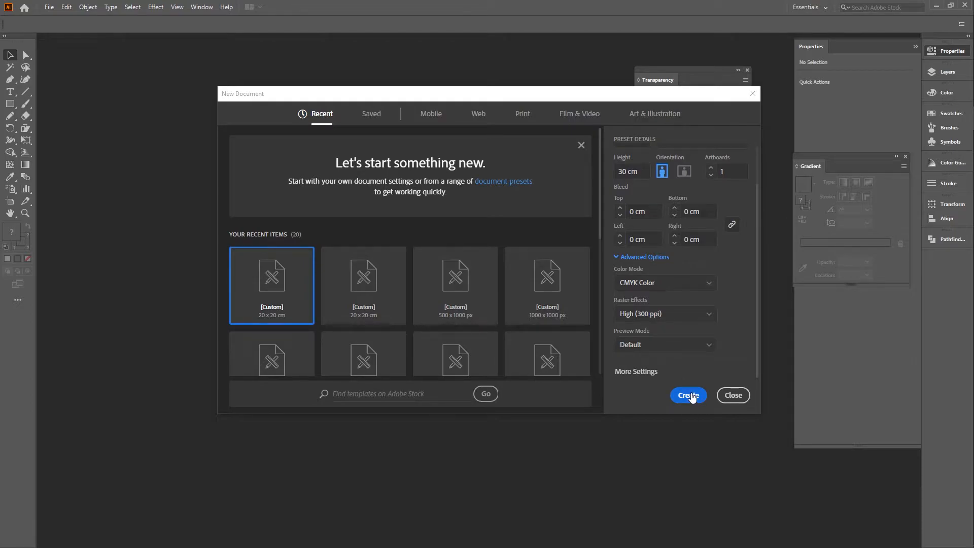
scroll(669, 321, "up", 2)
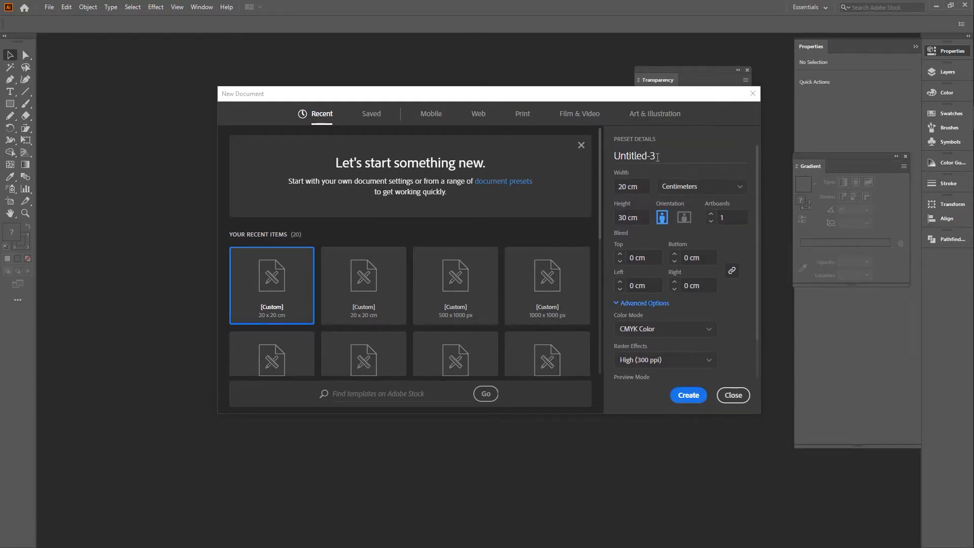
Name the new document ADOBE POSTER and create it
left_click_drag(657, 156, 598, 161)
type("POSTER")
key("Left")
type("ADOBE")
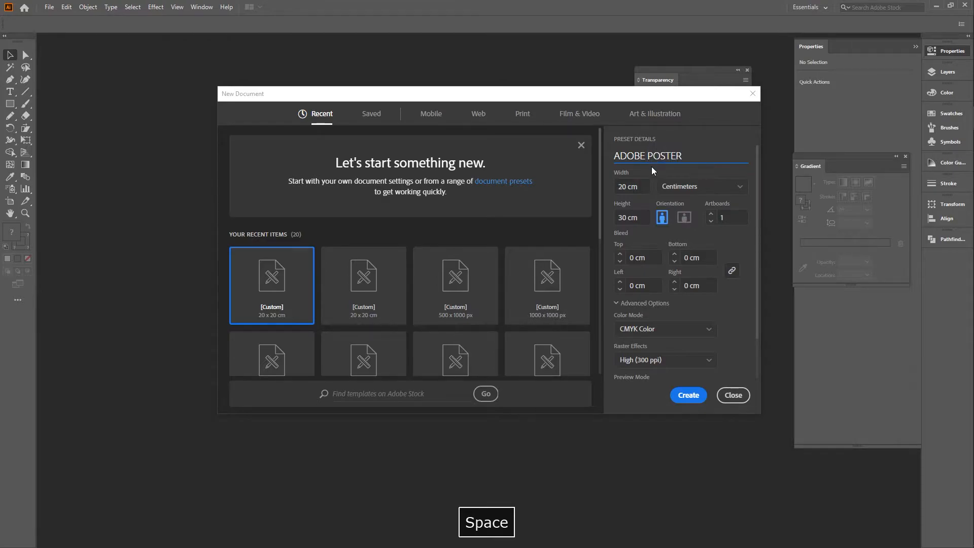
left_click(688, 394)
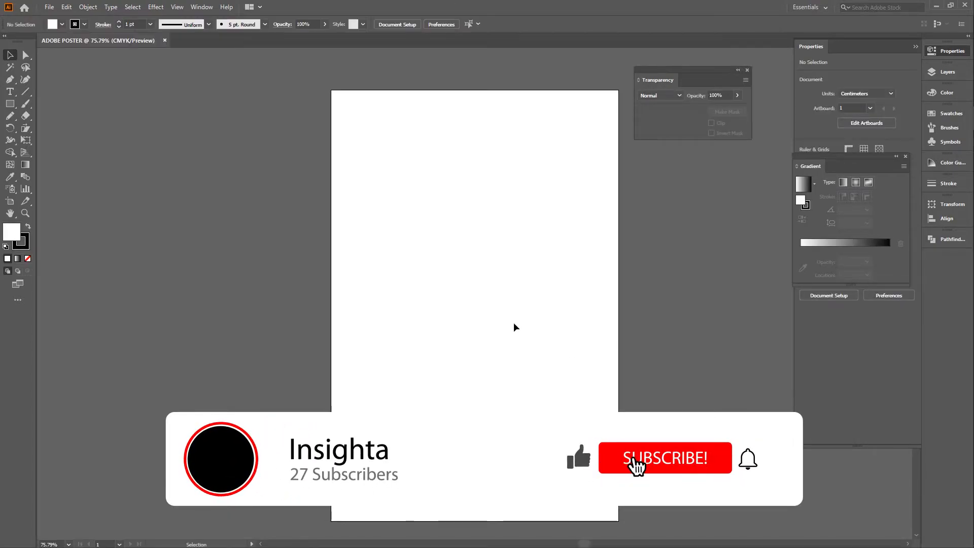
Set a 0.3 cm bleed on all four sides of the document
key("space")
left_click_drag(518, 265, 411, 249)
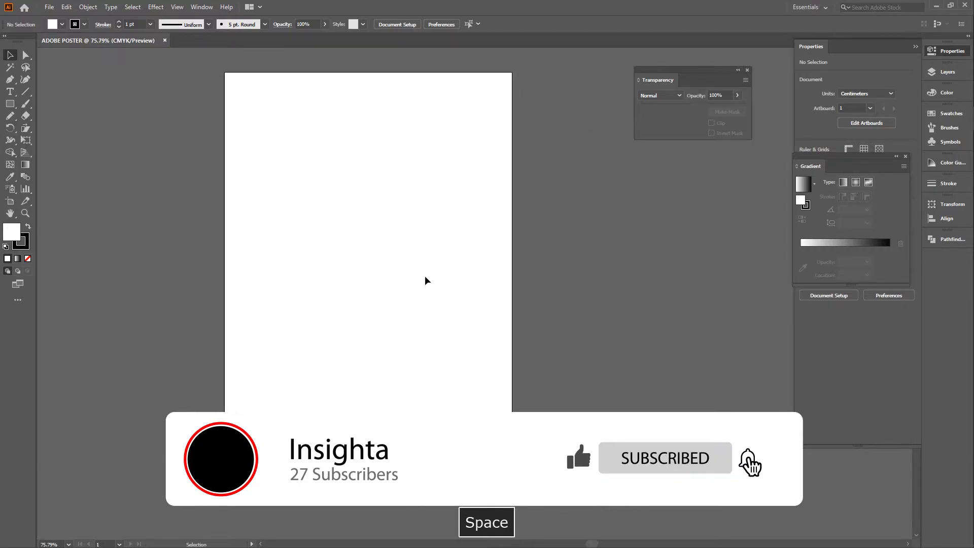
left_click(49, 6)
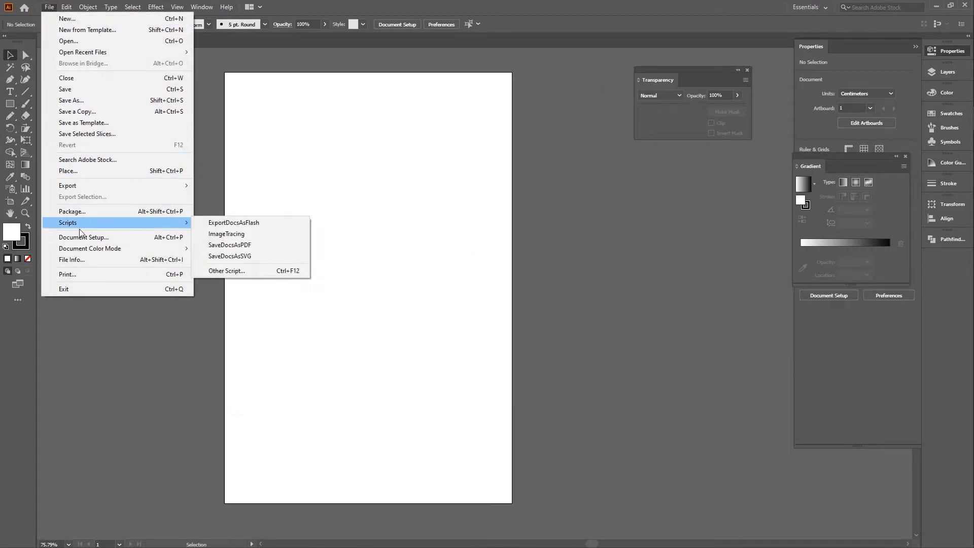
left_click(81, 237)
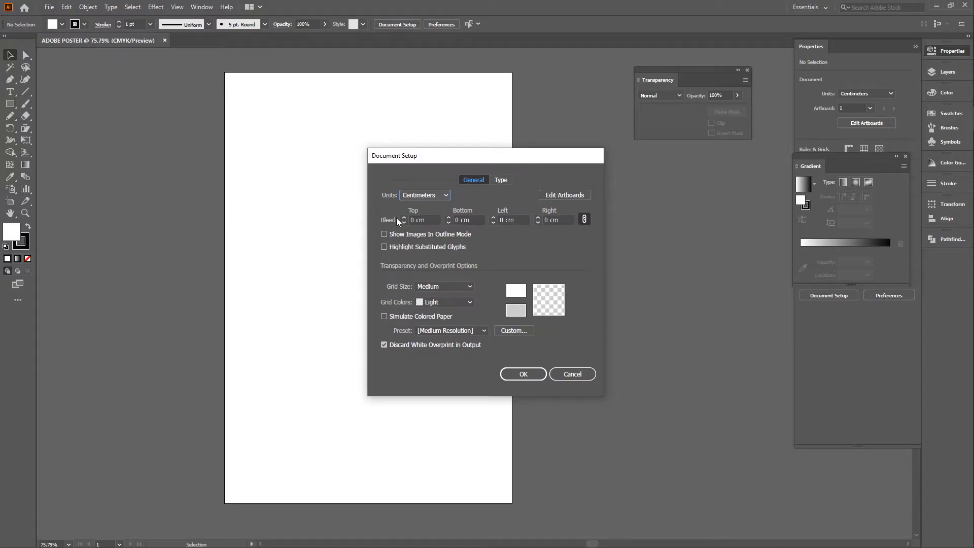
left_click(405, 218)
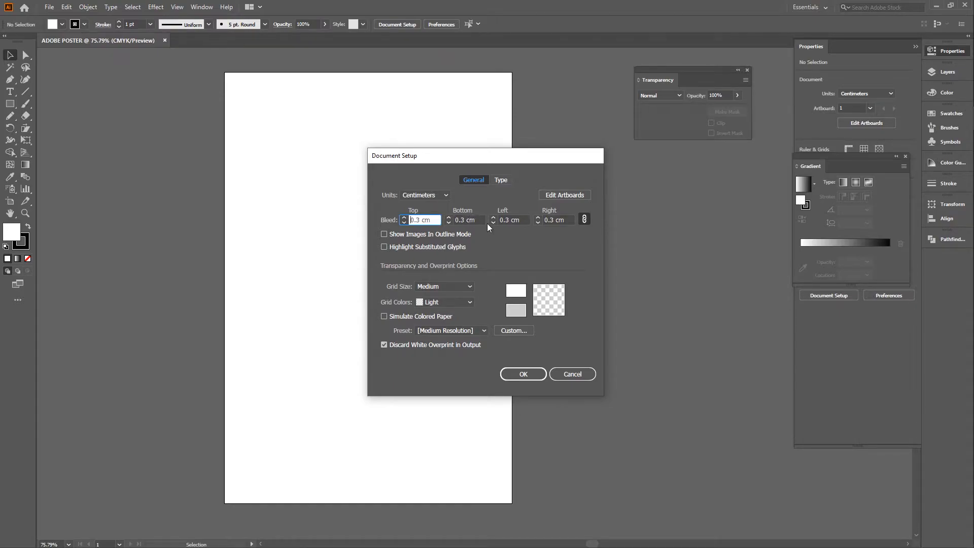
left_click(520, 374)
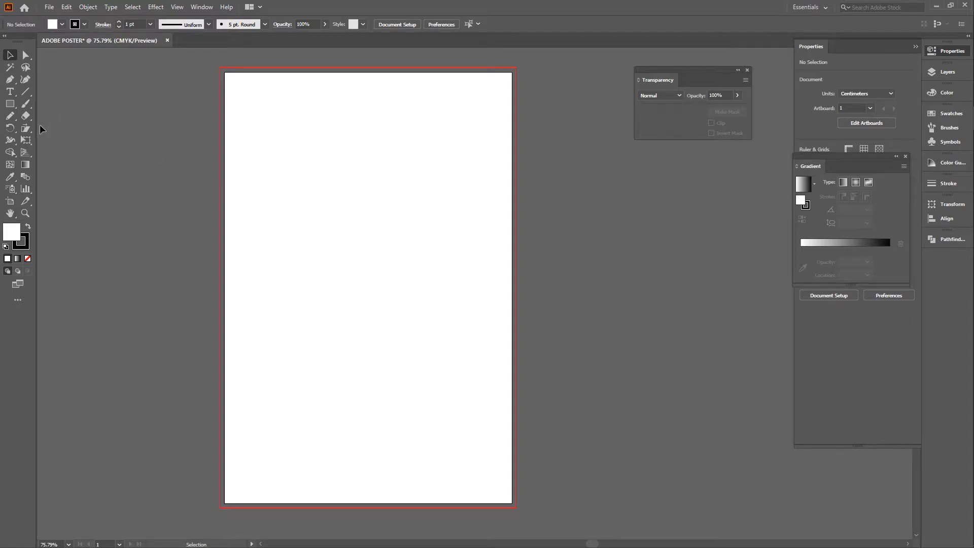
scroll(77, 166, "down", 1)
scroll(78, 165, "up", 2)
scroll(87, 161, "down", 1)
left_click(49, 8)
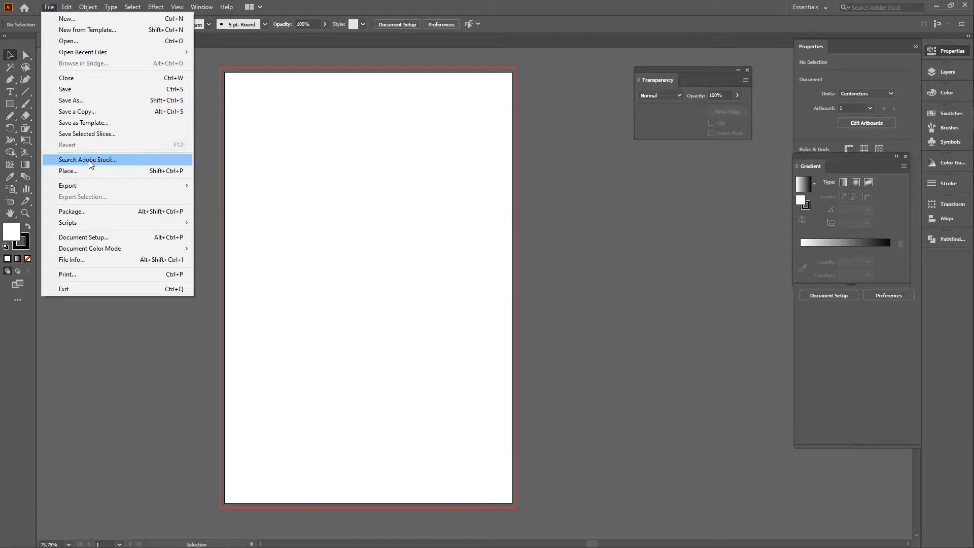
left_click(227, 114)
Draw a 20.6 by 30.6 cm rectangle covering the artboard out to the bleed edges, then deselect it
left_click_drag(11, 104, 48, 126)
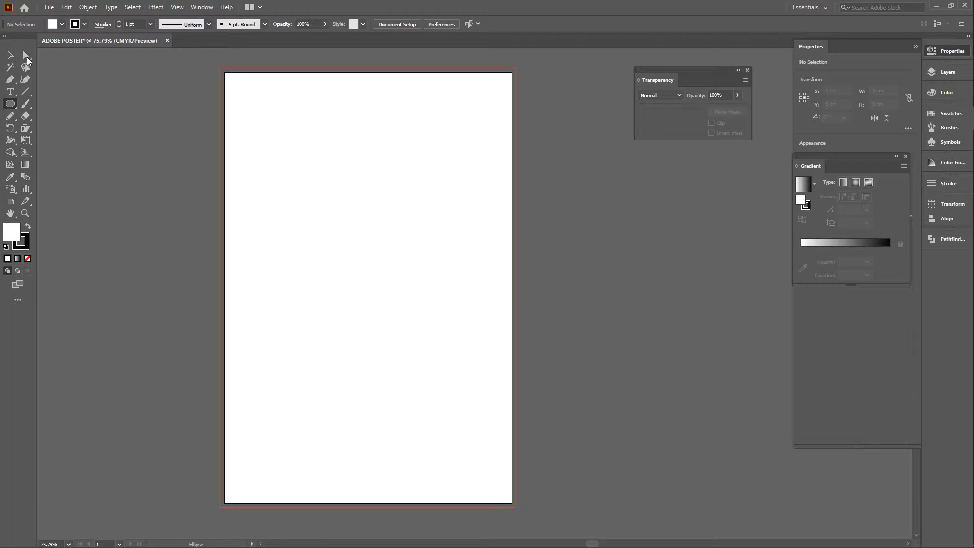
left_click_drag(10, 104, 45, 106)
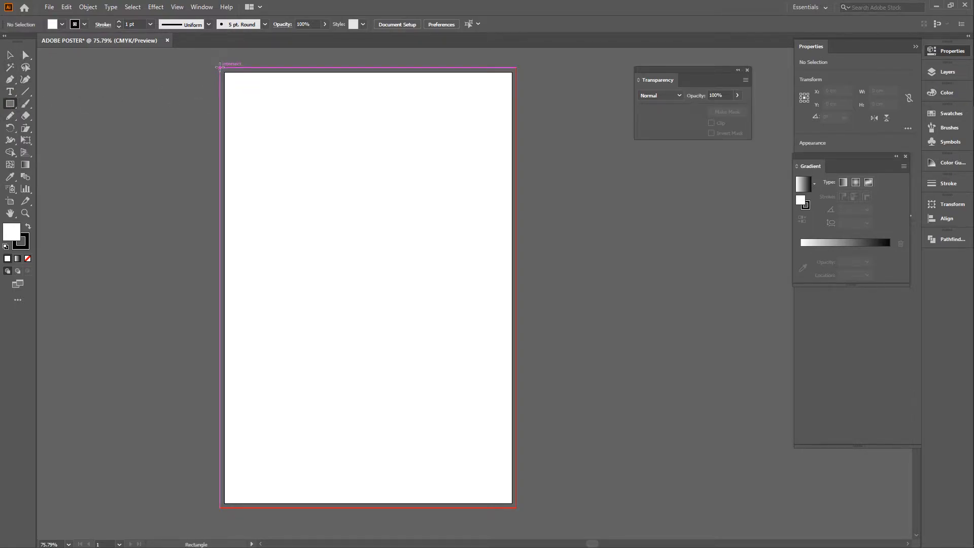
left_click_drag(221, 69, 513, 495)
key("v")
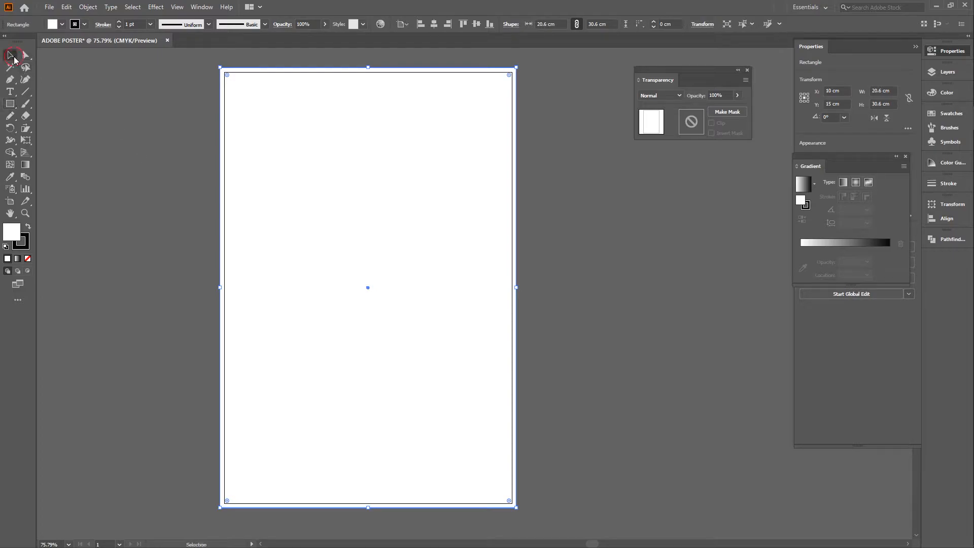
left_click(105, 114)
left_click(269, 146)
left_click(124, 137)
Draw a circle about 1.7 cm wide outside the artboard near its upper left corner and remove its stroke
left_click_drag(9, 108, 99, 126)
left_click_drag(161, 120, 171, 139)
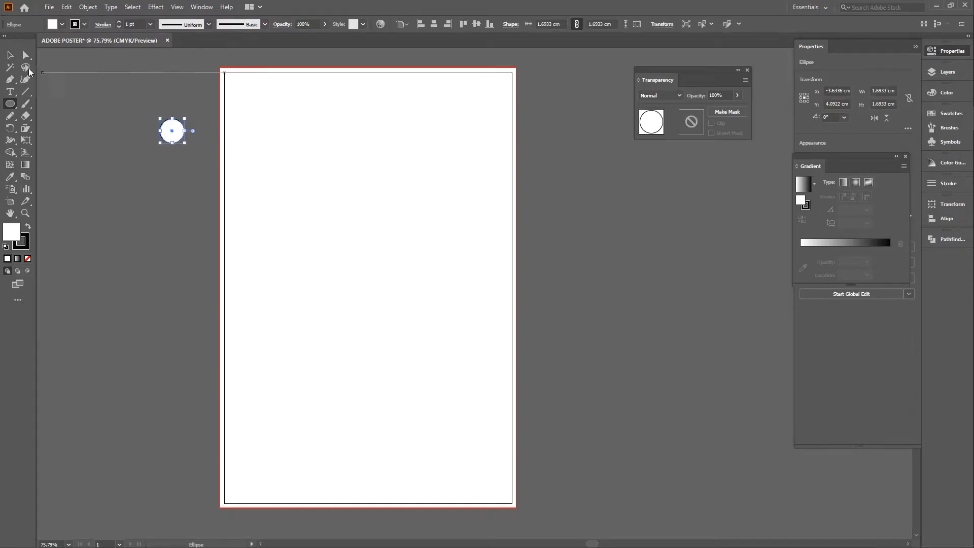
left_click(10, 55)
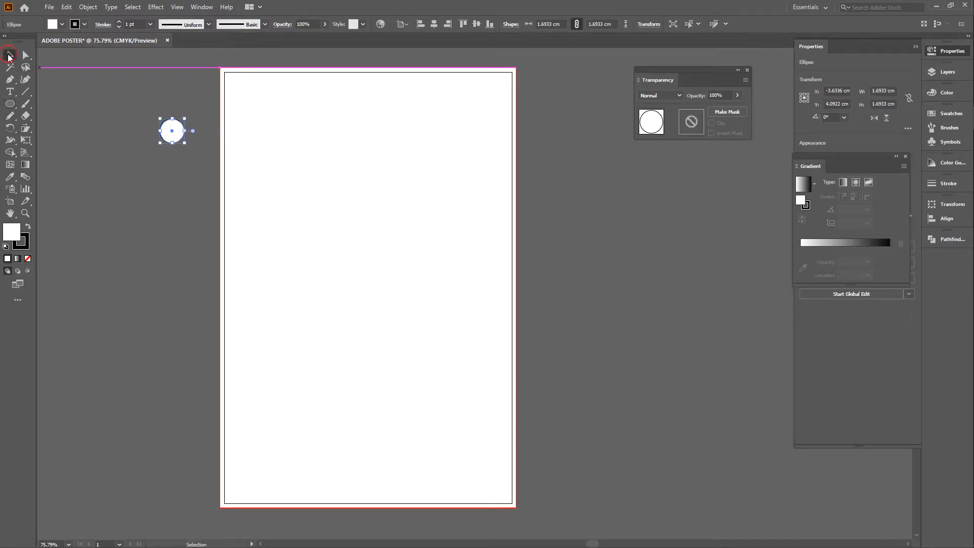
left_click(22, 245)
left_click(27, 259)
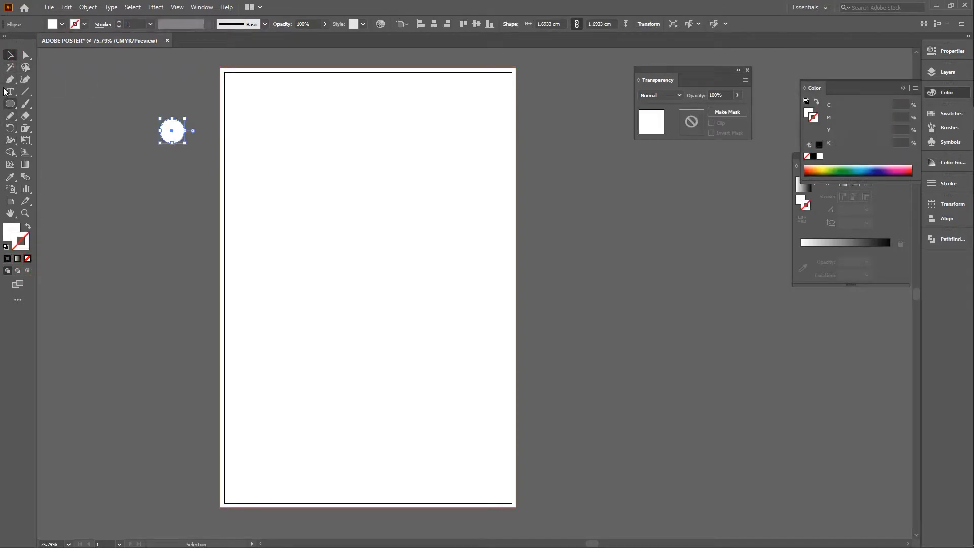
left_click(86, 78)
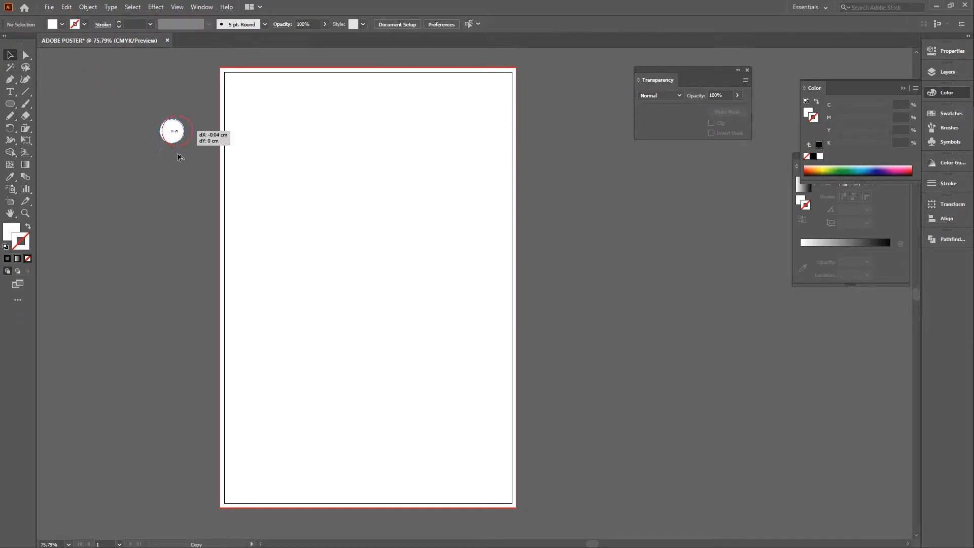
Duplicate the circle twice straight down to form an evenly spaced column of three
left_click_drag(180, 131, 173, 167)
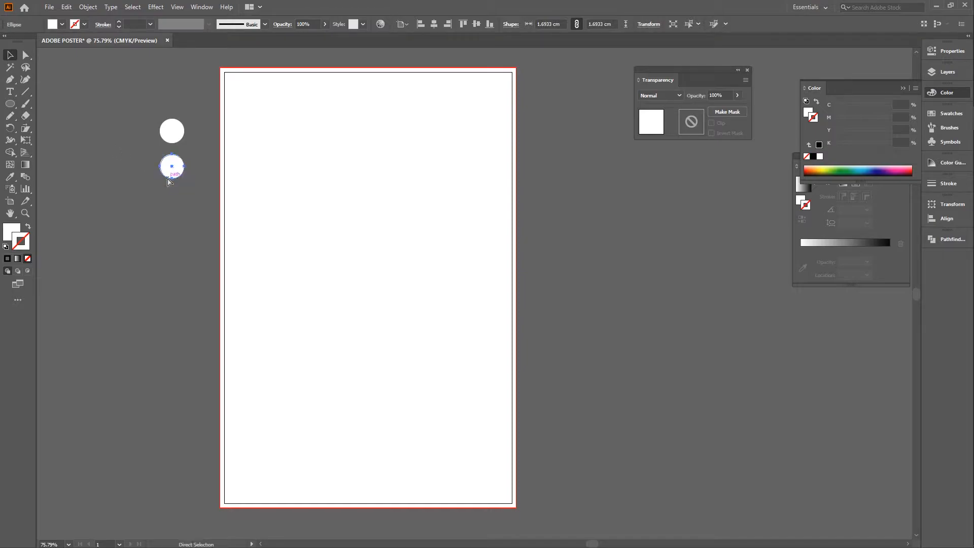
key("ctrl+d")
left_click(135, 147)
Fill the top circle with the CMYK colour C 16%, M 86%, Y 23%, K 4%
left_click(171, 128)
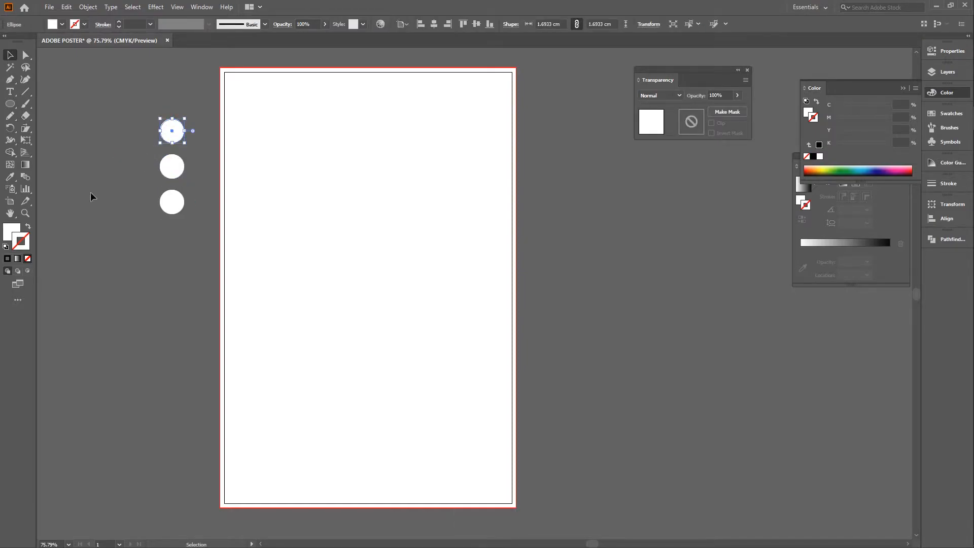
double_click(16, 232)
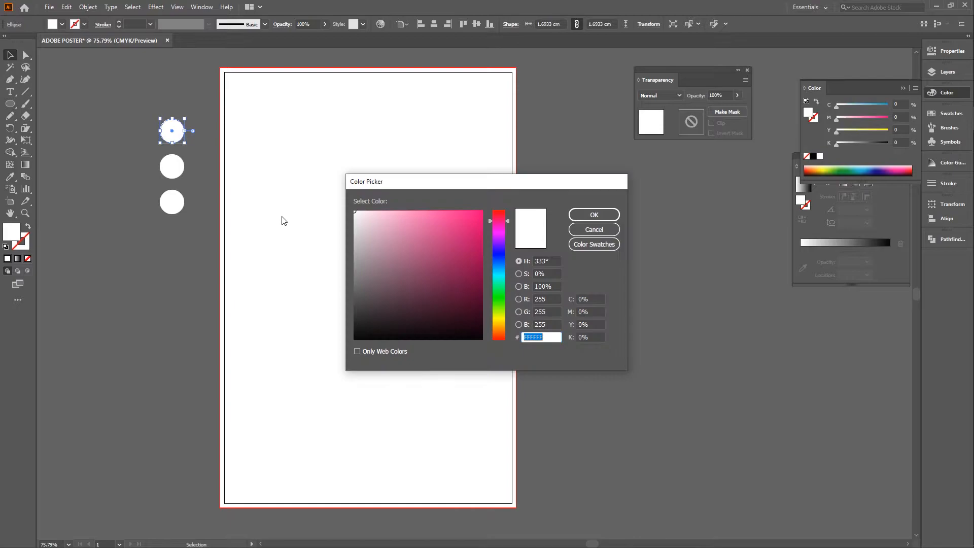
left_click(588, 299)
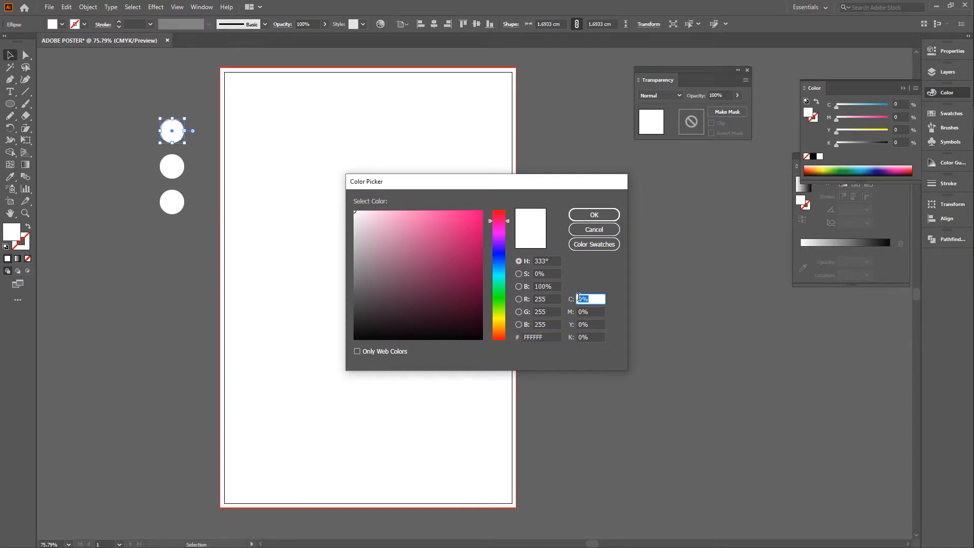
type("16")
key("Tab")
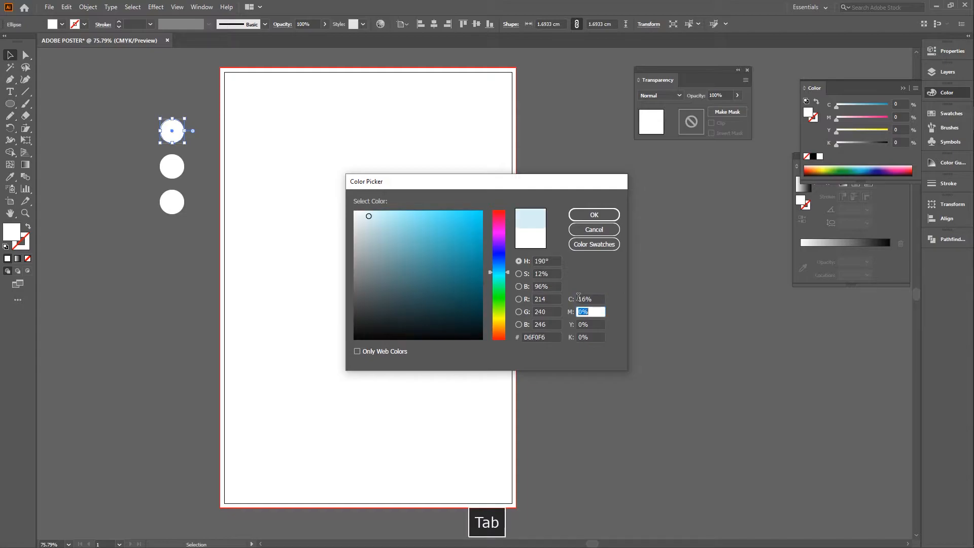
type("86")
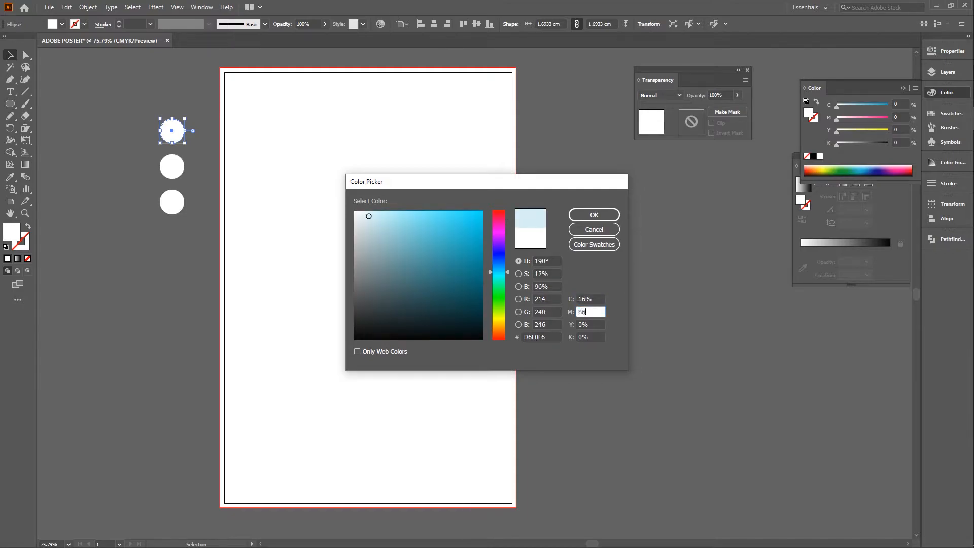
key("Tab")
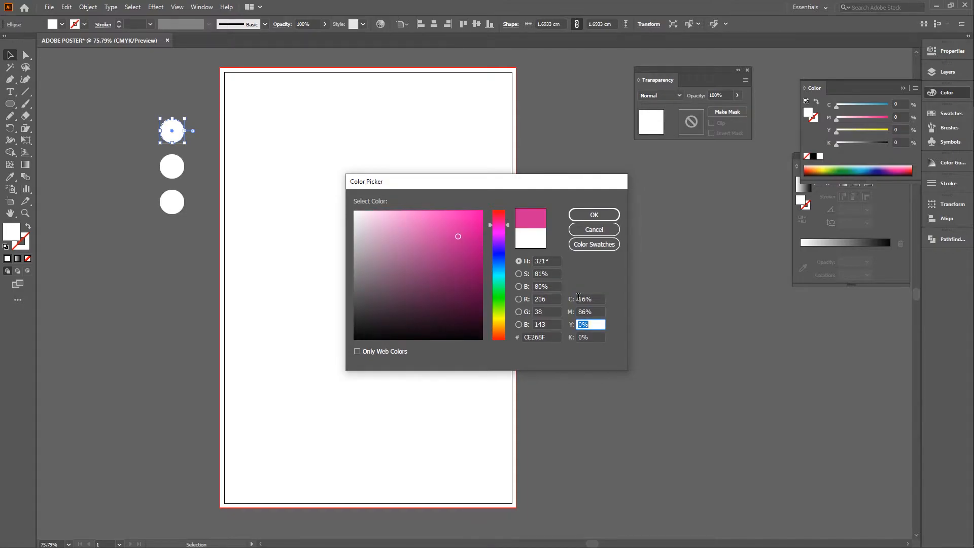
type("23")
key("Tab")
type("4")
key("Return")
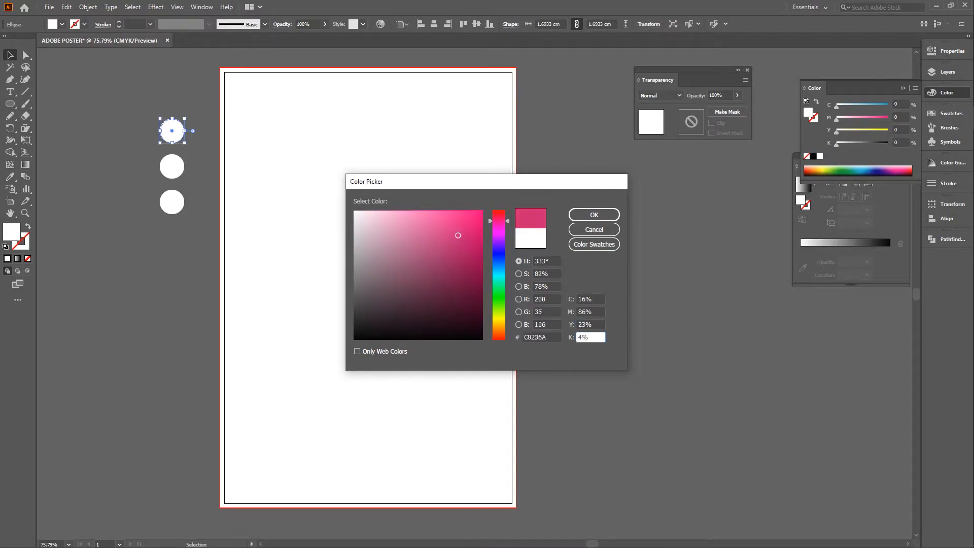
Fill the middle circle with the CMYK colour C 5%, M 11%, Y 51%, K 0%
left_click(170, 166)
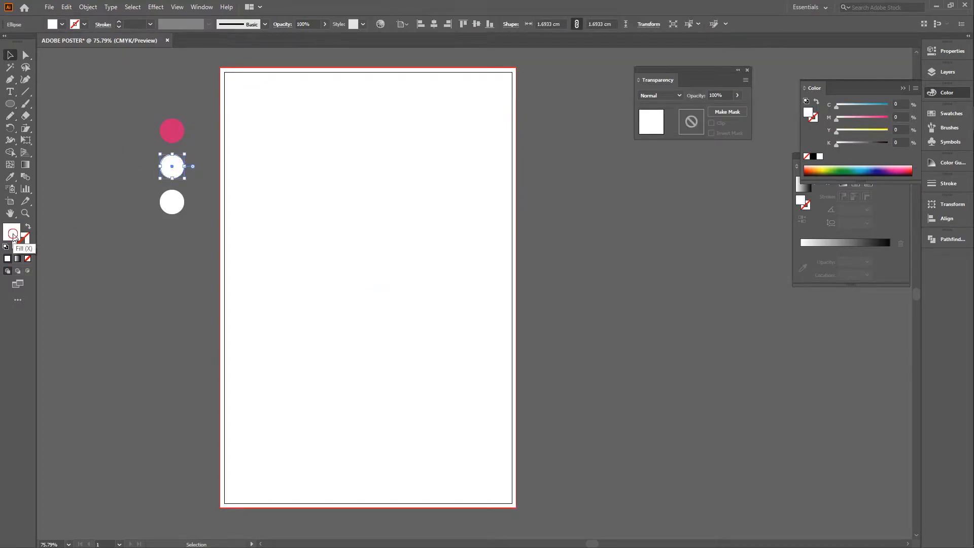
double_click(11, 232)
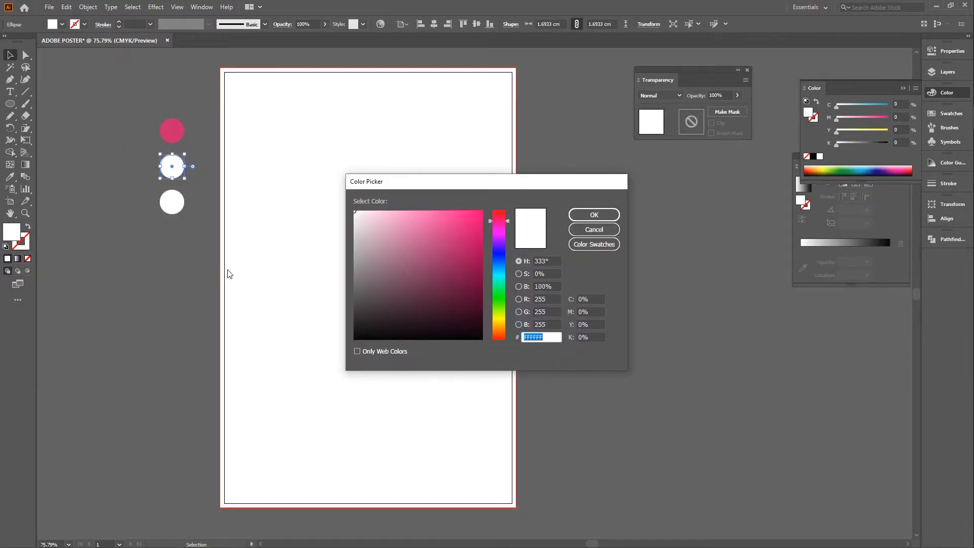
left_click(590, 300)
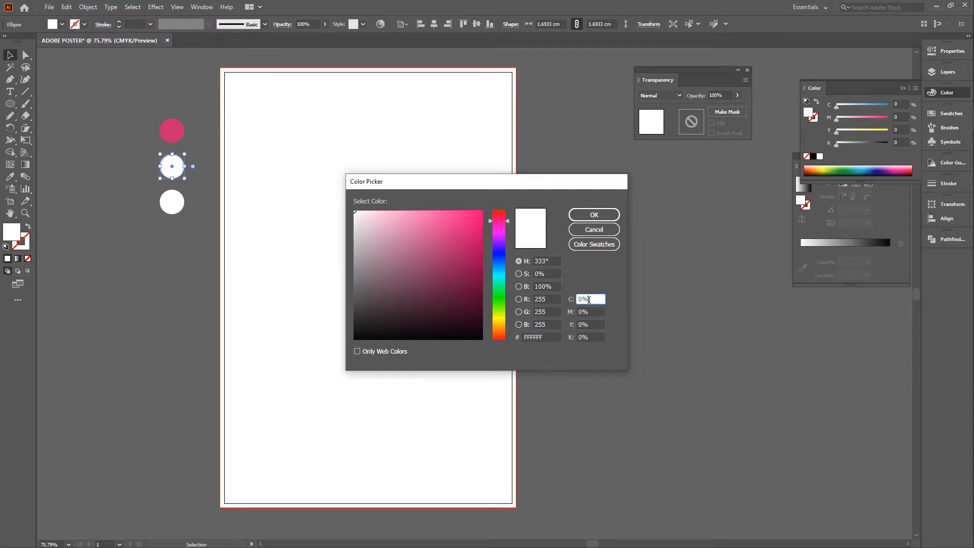
type("5")
key("Tab")
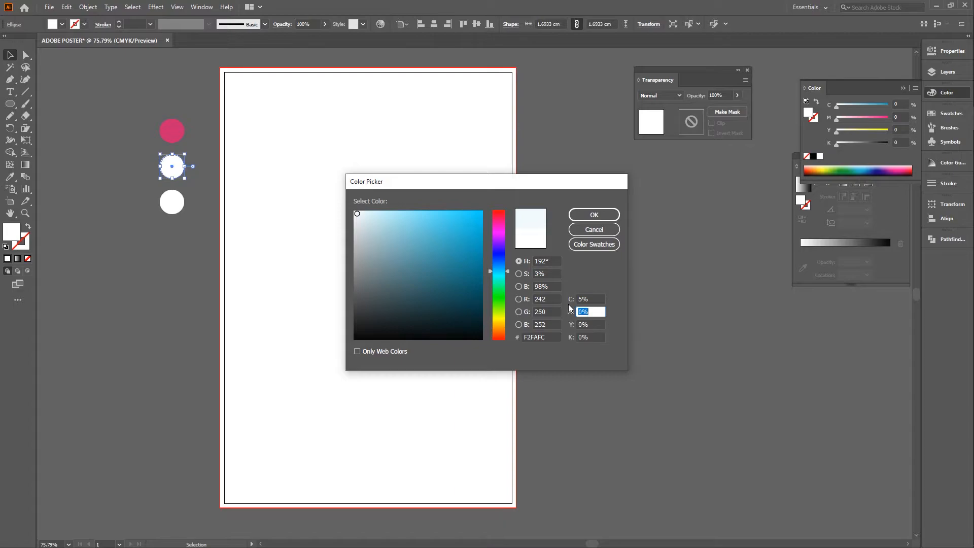
type("11")
key("Tab")
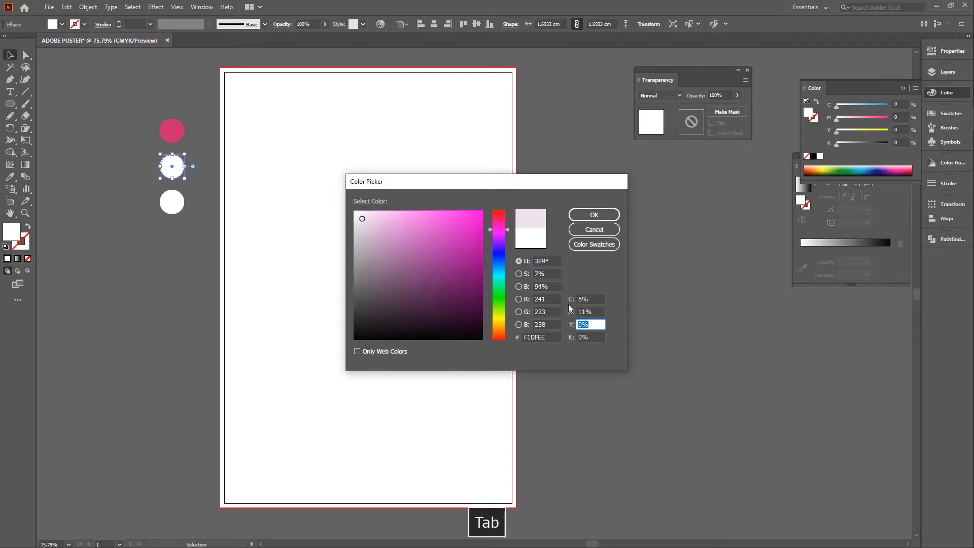
type("51")
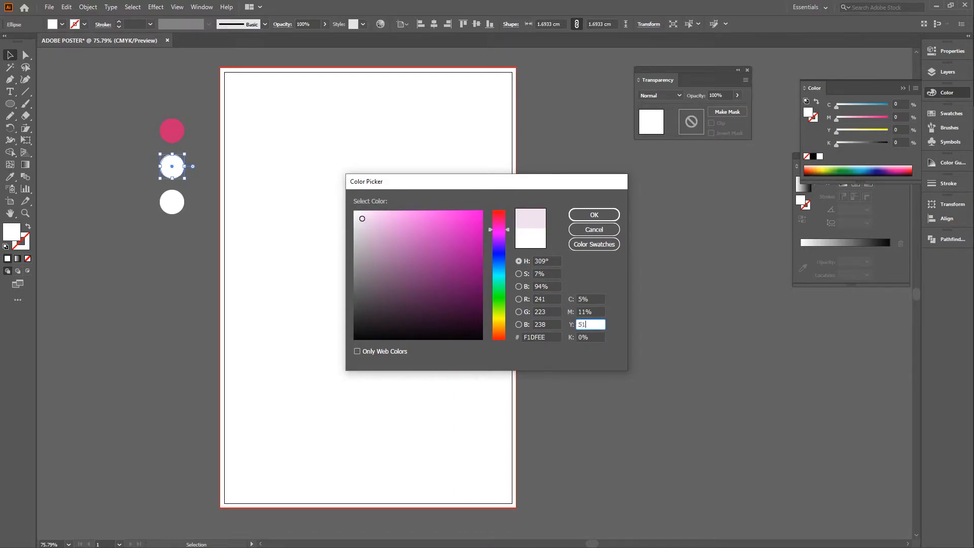
key("Tab")
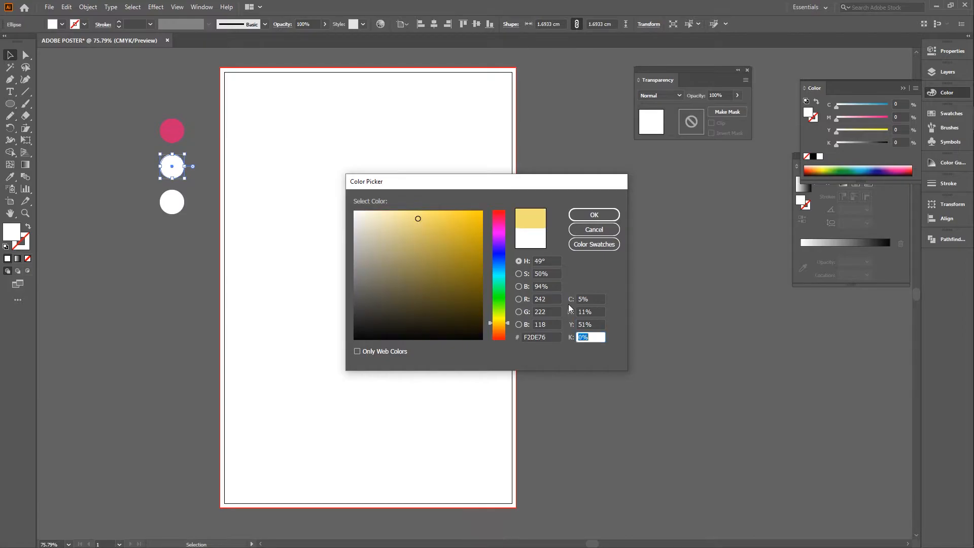
type("0")
key("Return")
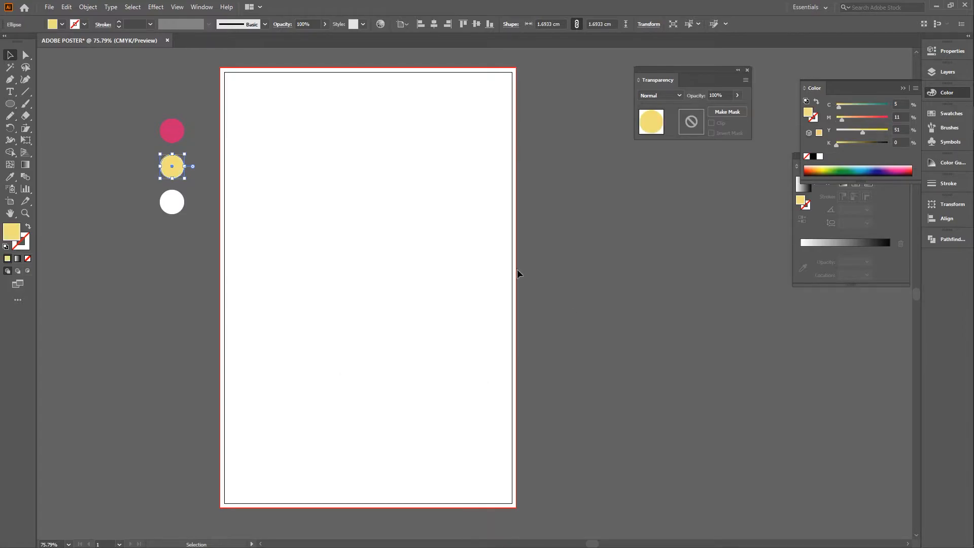
Fill the bottom circle with the CMYK colour C 2%, M 27%, Y 87%, K 0%
left_click(175, 204)
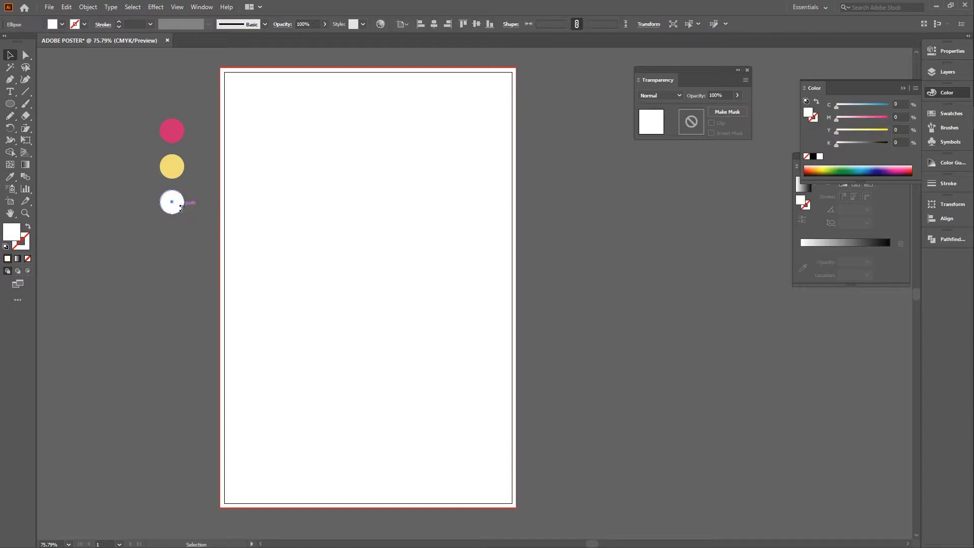
double_click(14, 234)
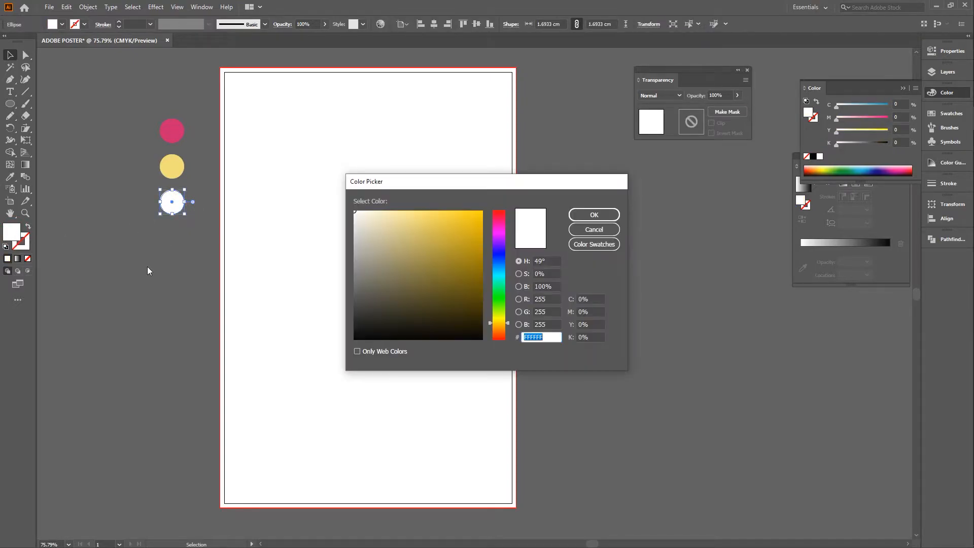
left_click(593, 301)
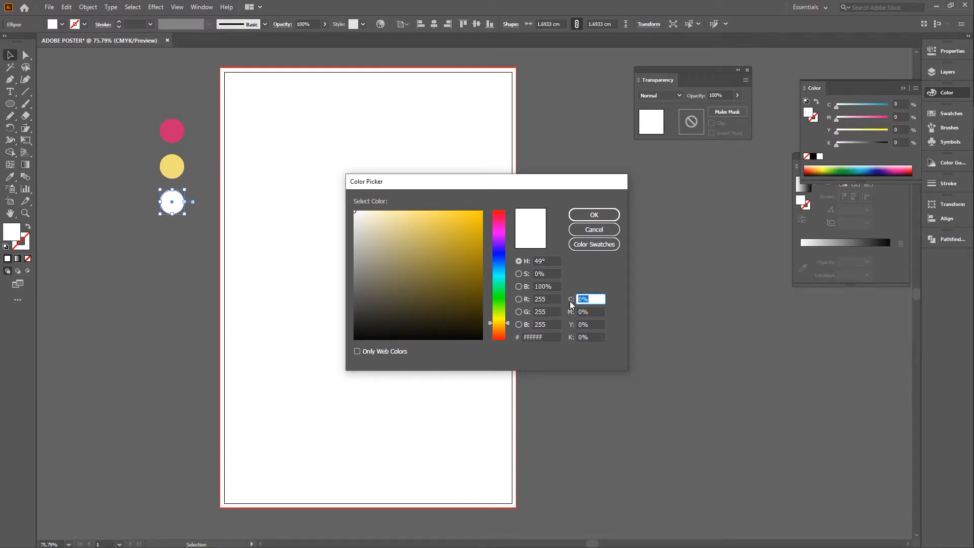
key("BackSpace")
type("2")
key("Tab")
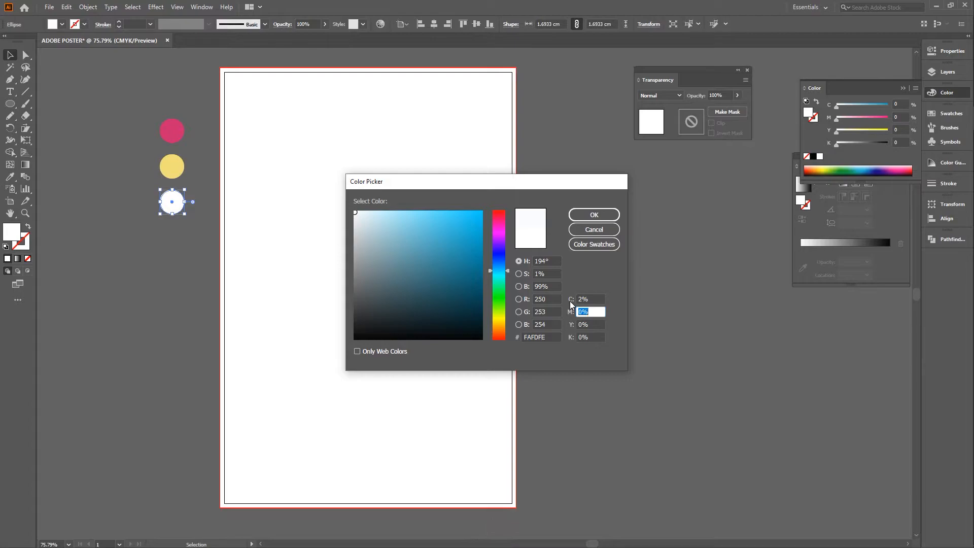
type("27")
key("Tab")
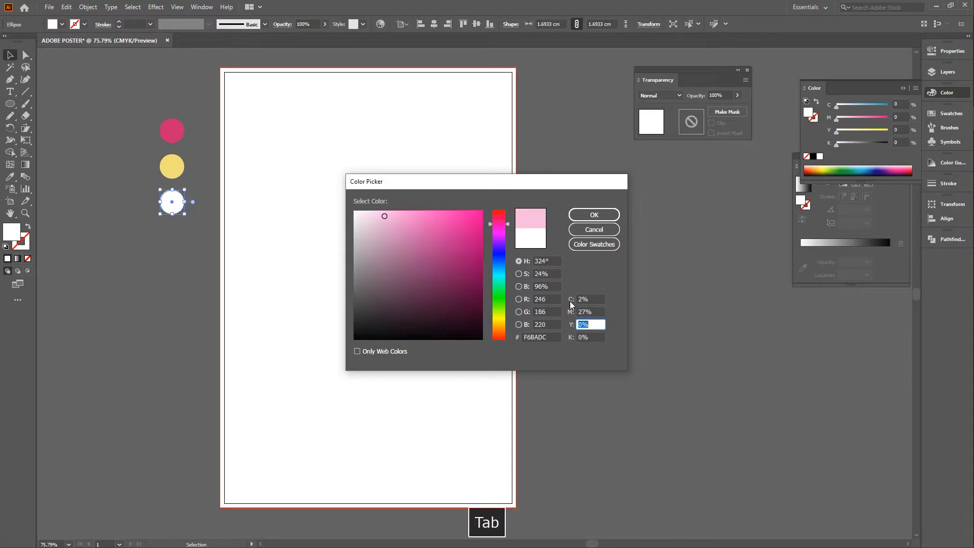
type("8")
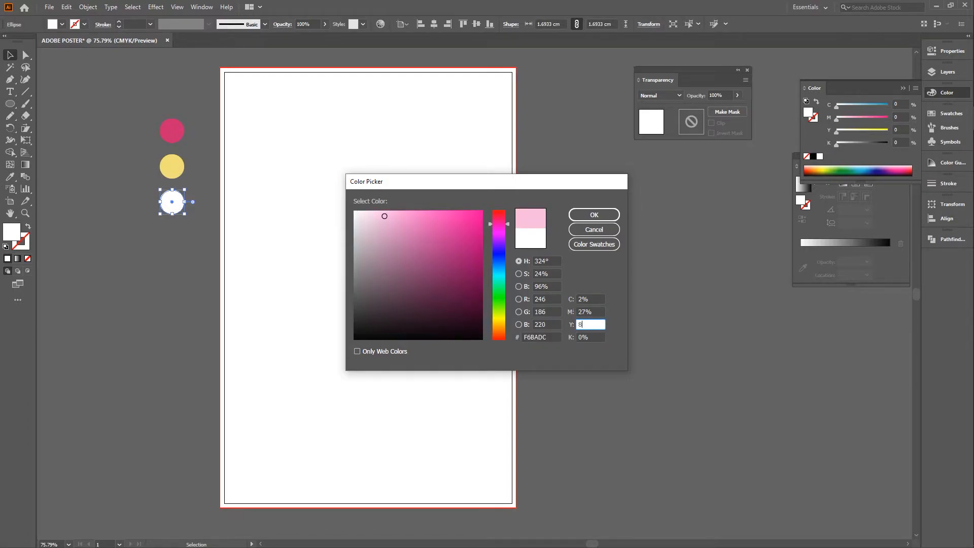
type("7")
key("Tab")
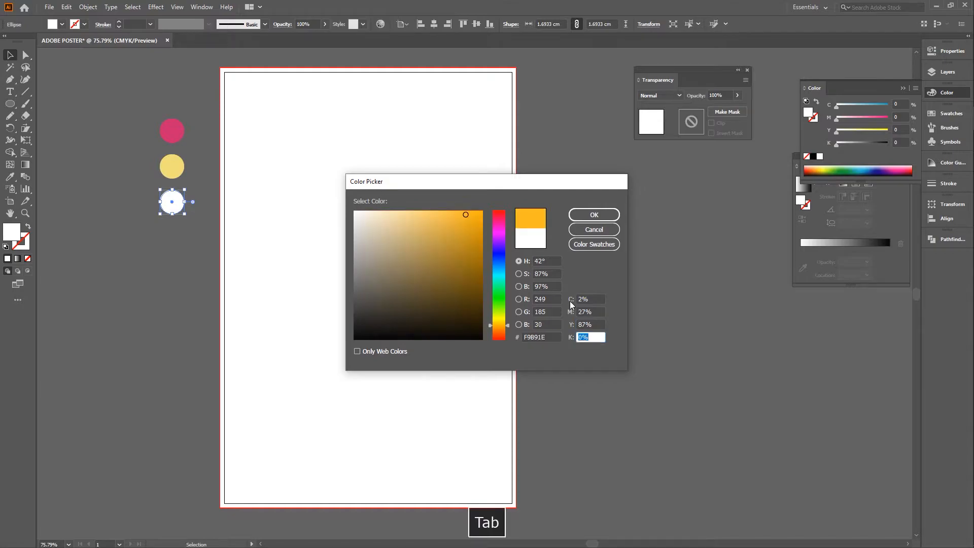
type("0")
key("Return")
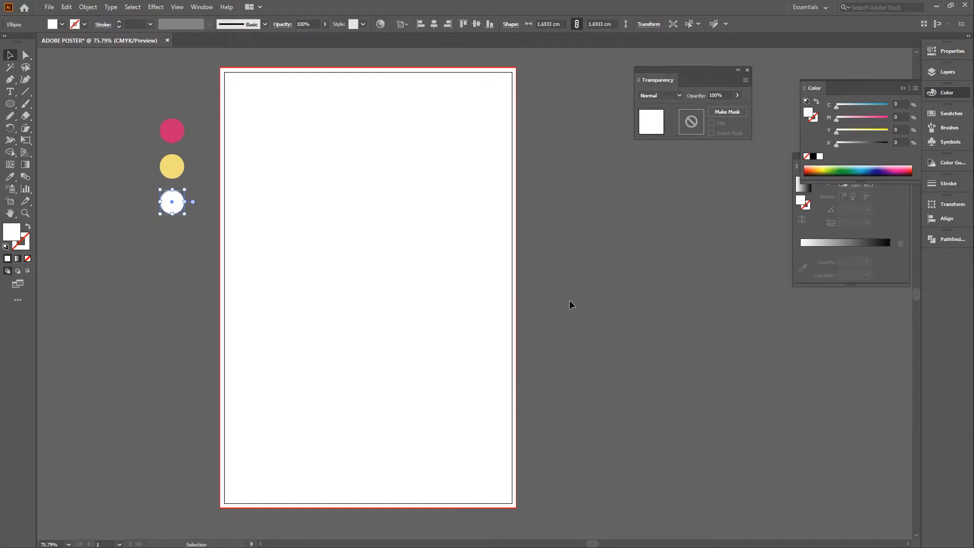
left_click(204, 86)
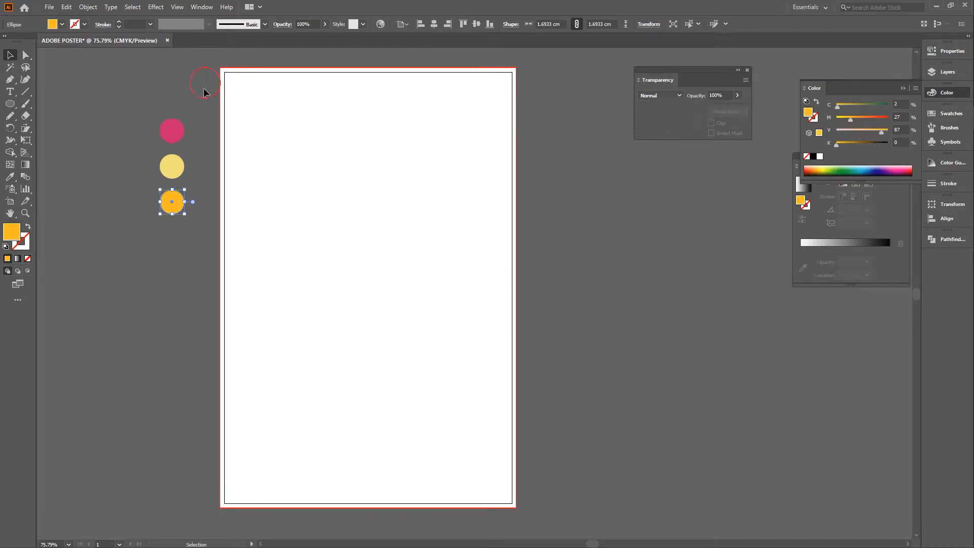
scroll(189, 269, "down", 1)
scroll(186, 238, "up", 2)
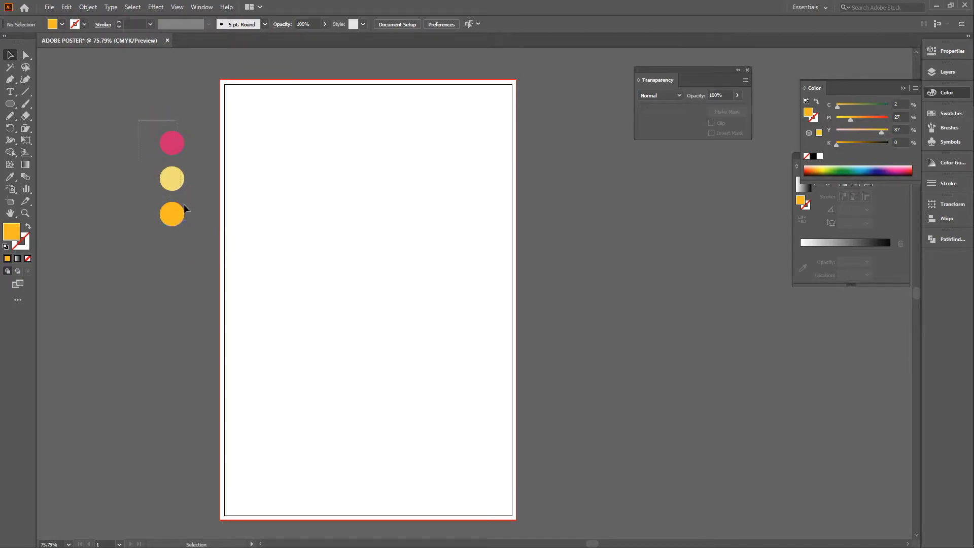
left_click_drag(138, 121, 194, 233)
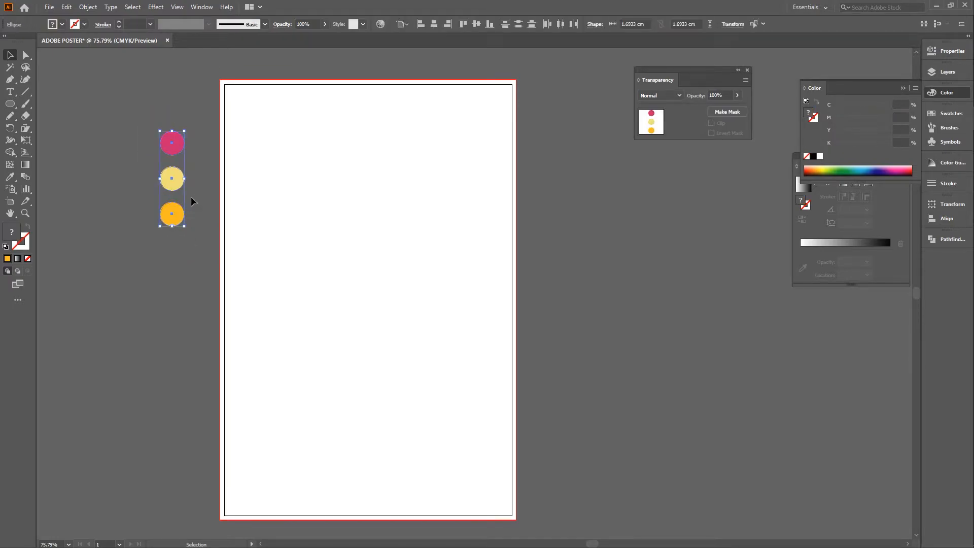
left_click(200, 159)
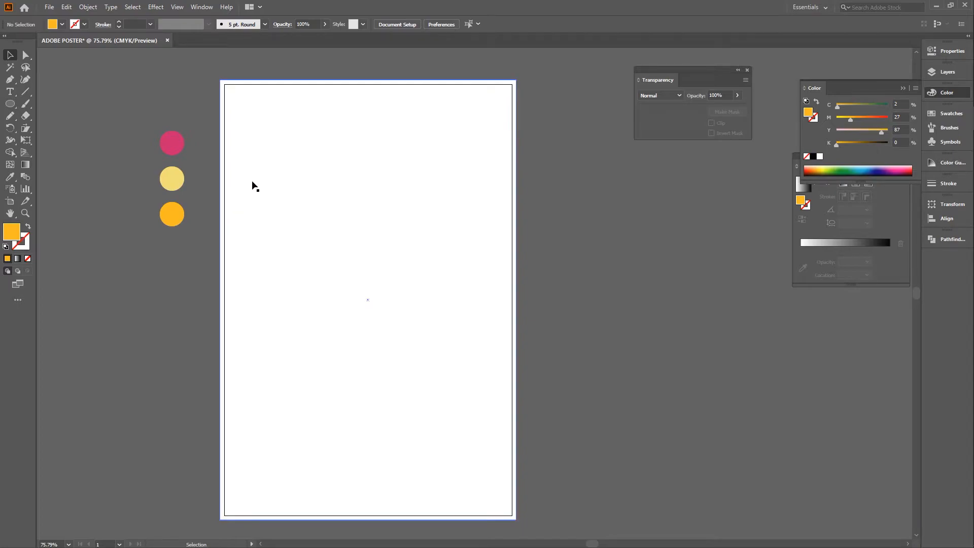
Clear away the Transparency and Color panels and place the Gradient panel closer to the artboard
left_click(221, 217)
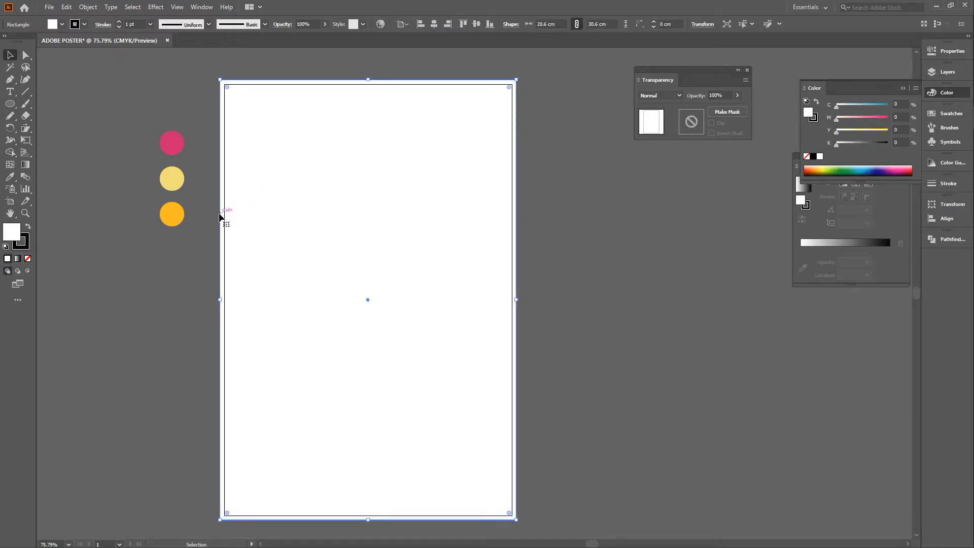
left_click(703, 183)
left_click(747, 70)
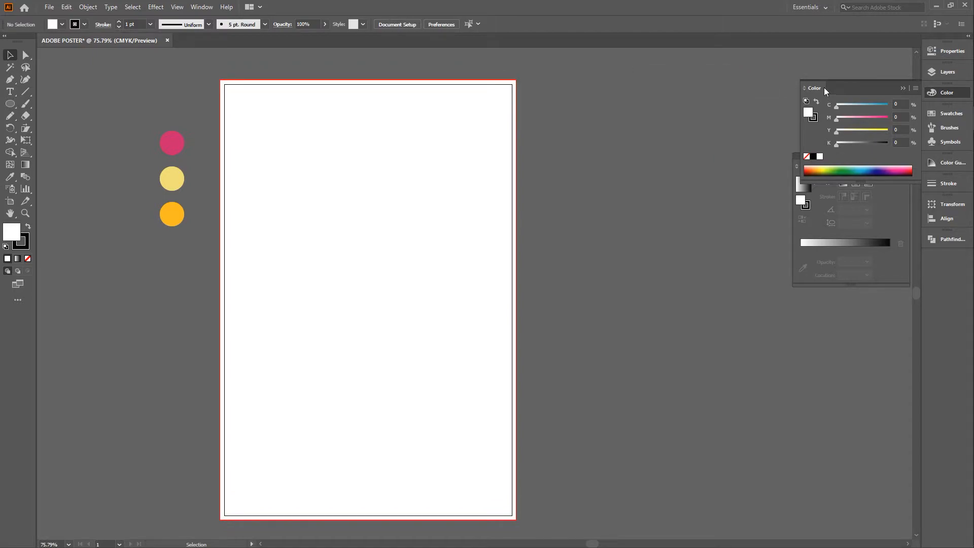
left_click(903, 89)
left_click_drag(854, 153, 663, 95)
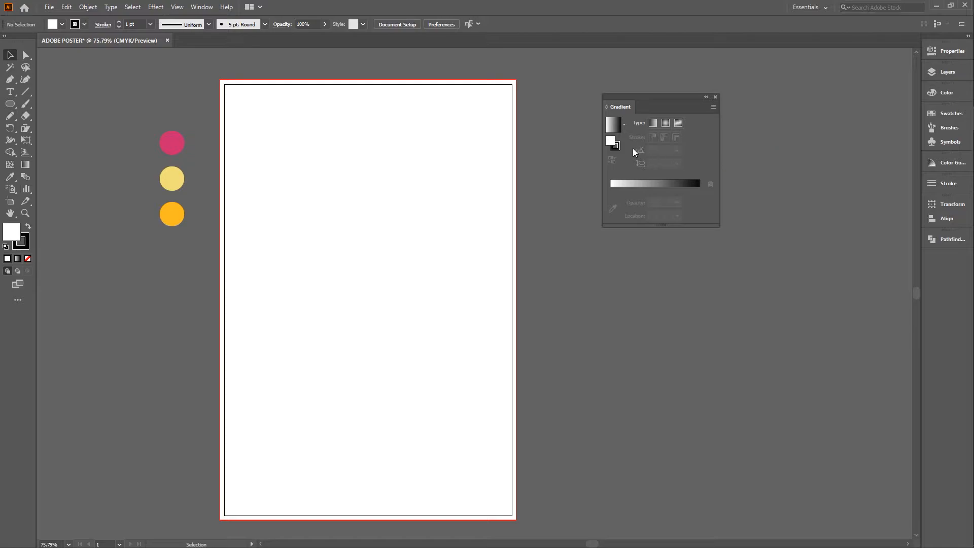
left_click(619, 145)
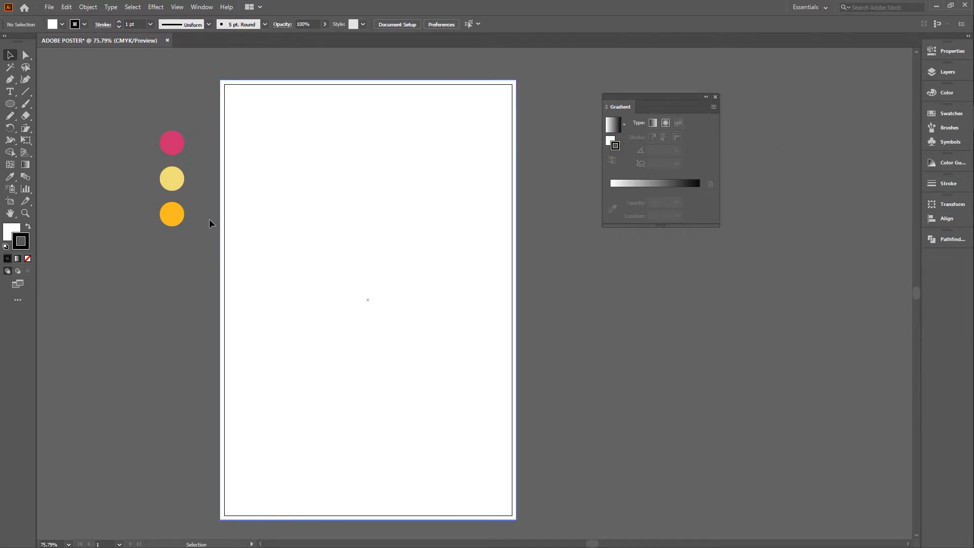
left_click(28, 260)
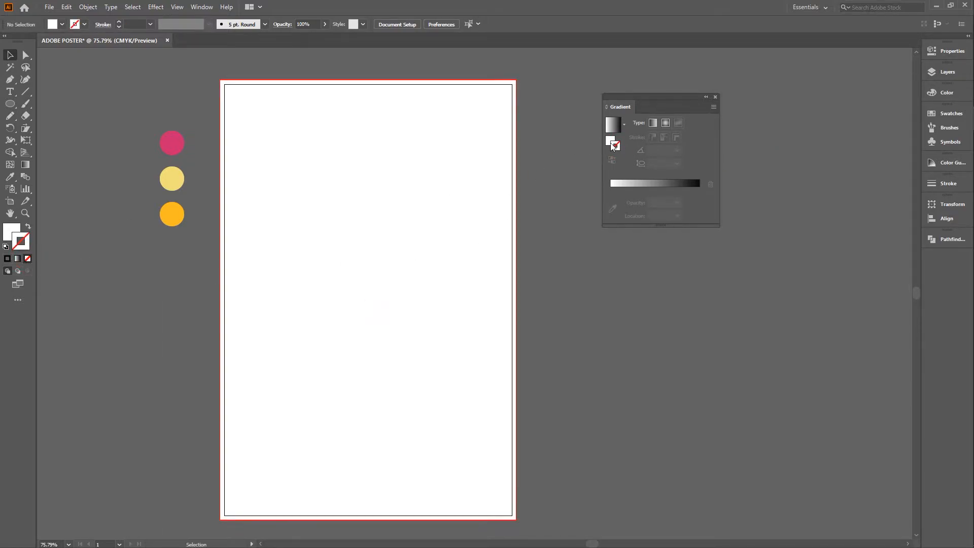
left_click(28, 259)
Remove the background rectangle's stroke and fill the rectangle with the pale yellow sampled from the middle circle
left_click(226, 143)
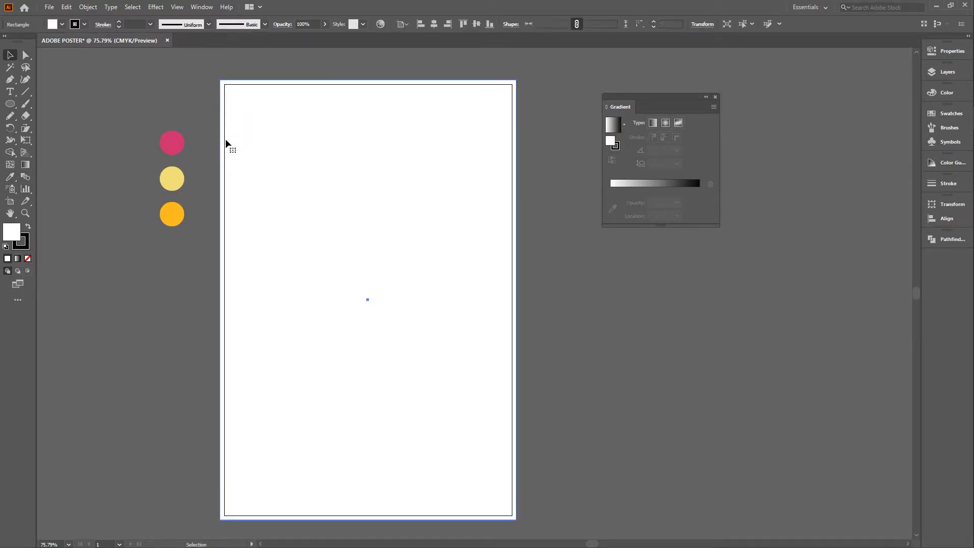
left_click(9, 178)
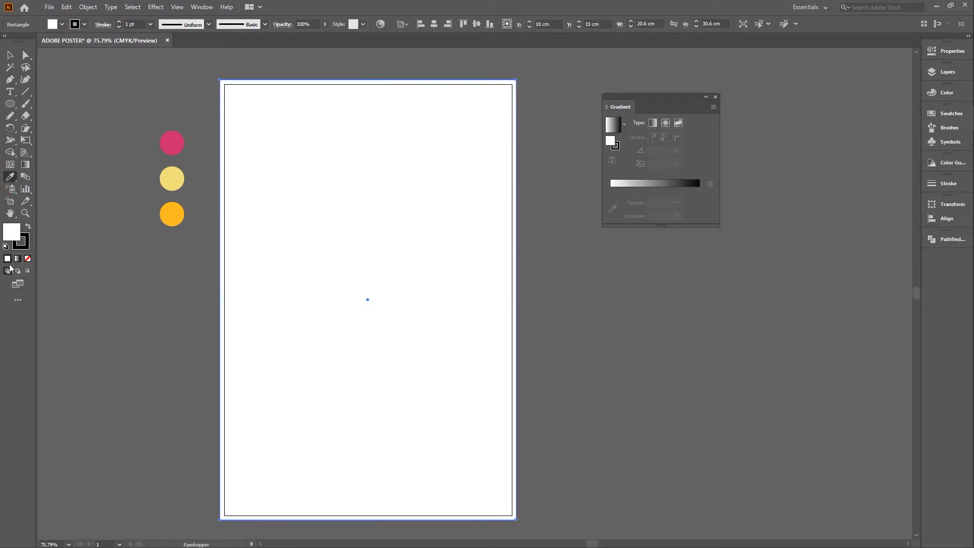
left_click(27, 258)
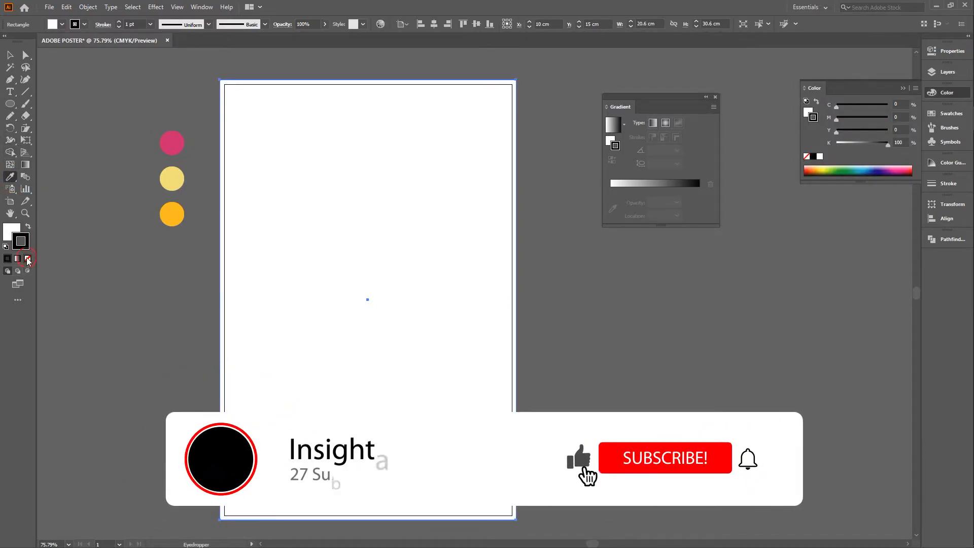
left_click(10, 55)
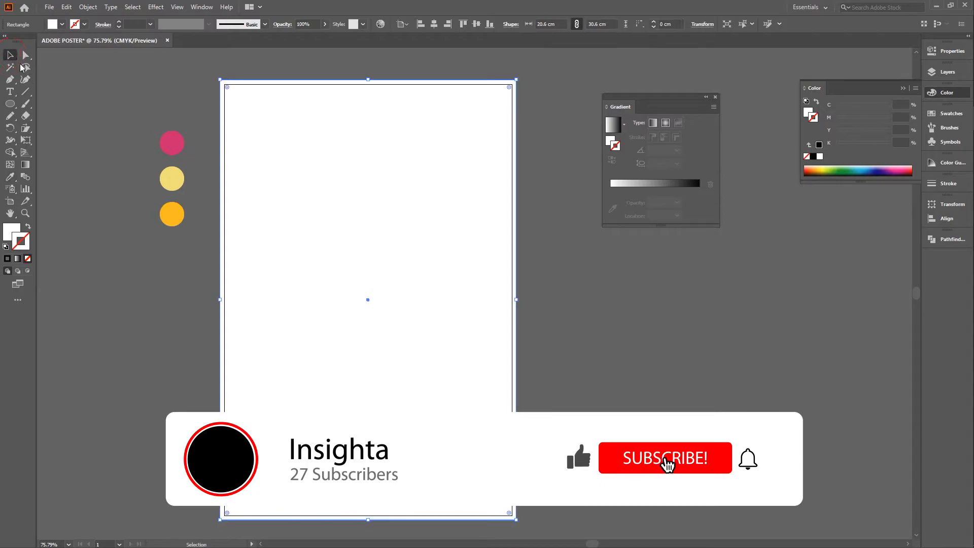
left_click(9, 177)
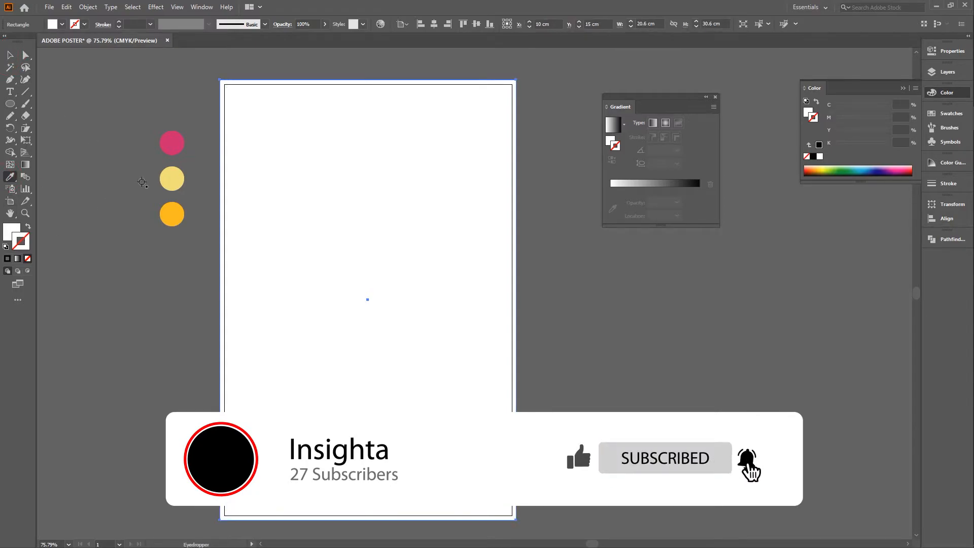
left_click(173, 180)
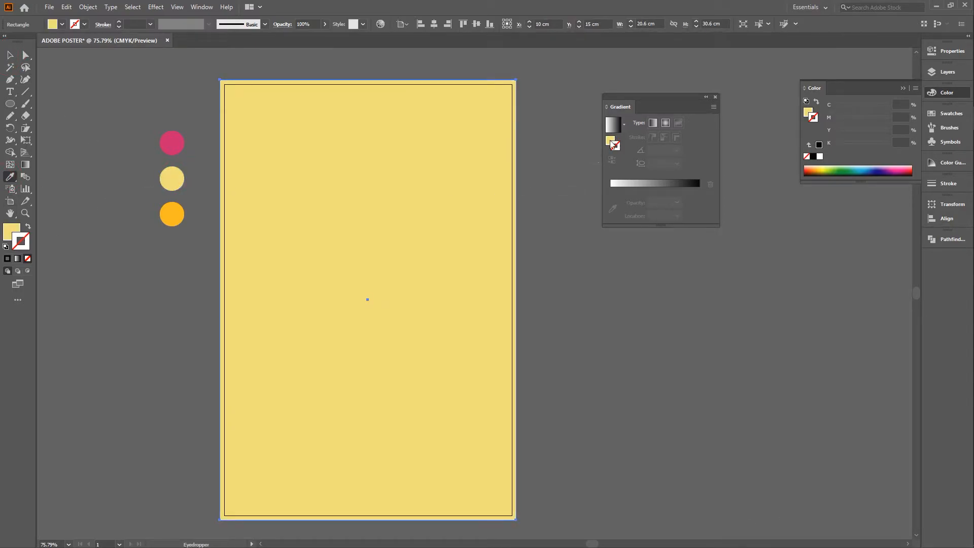
Apply a linear gradient to the rectangle's stroke, running from pale yellow to the pink sampled from the top circle
left_click(616, 186)
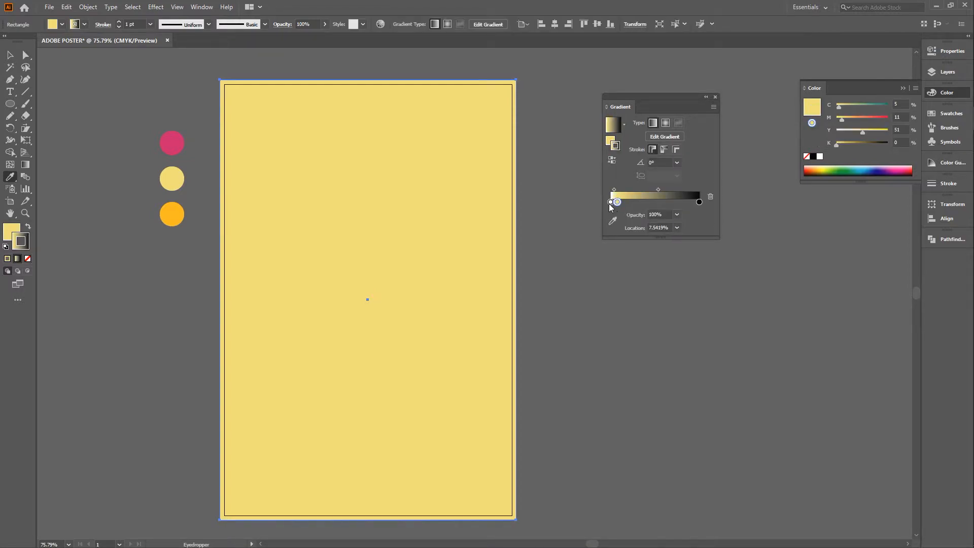
left_click(618, 202)
left_click_drag(619, 202, 608, 202)
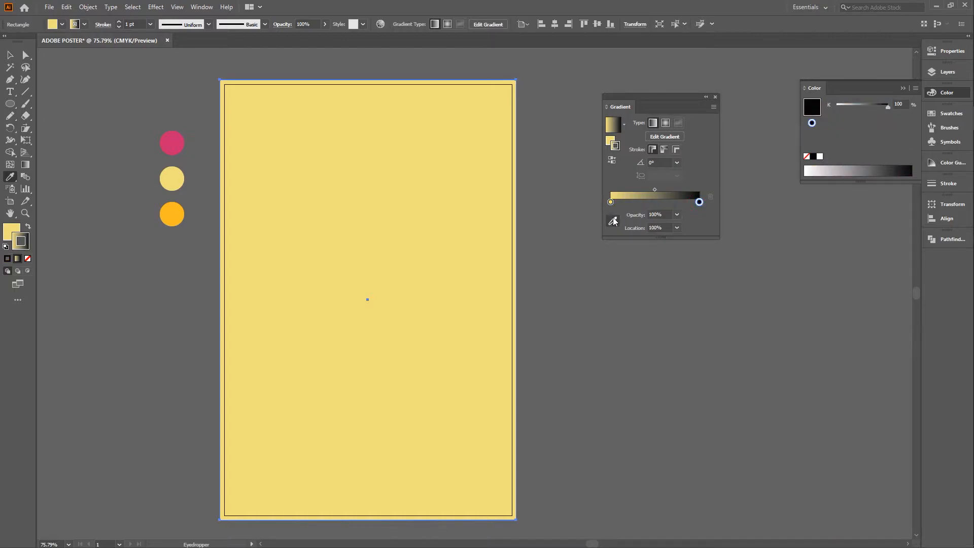
left_click(613, 221)
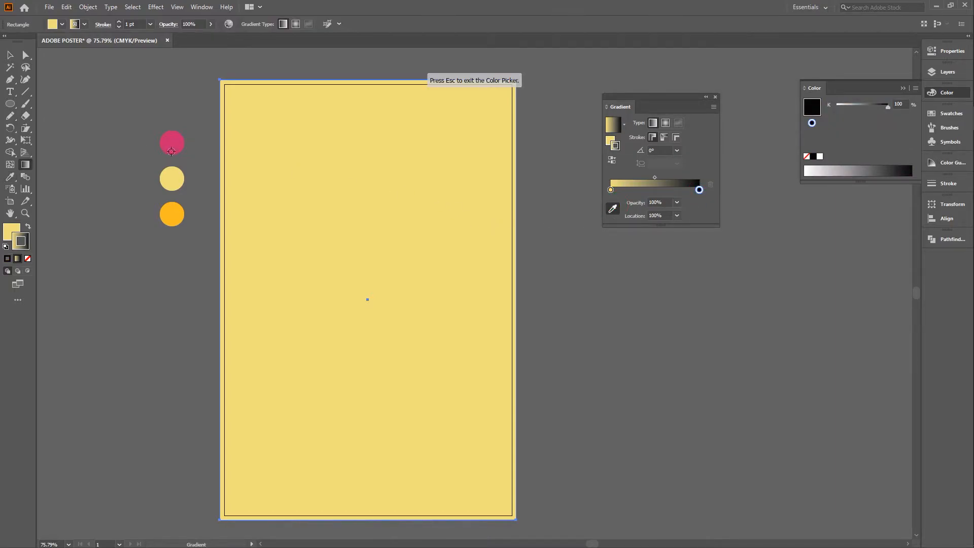
left_click(169, 141)
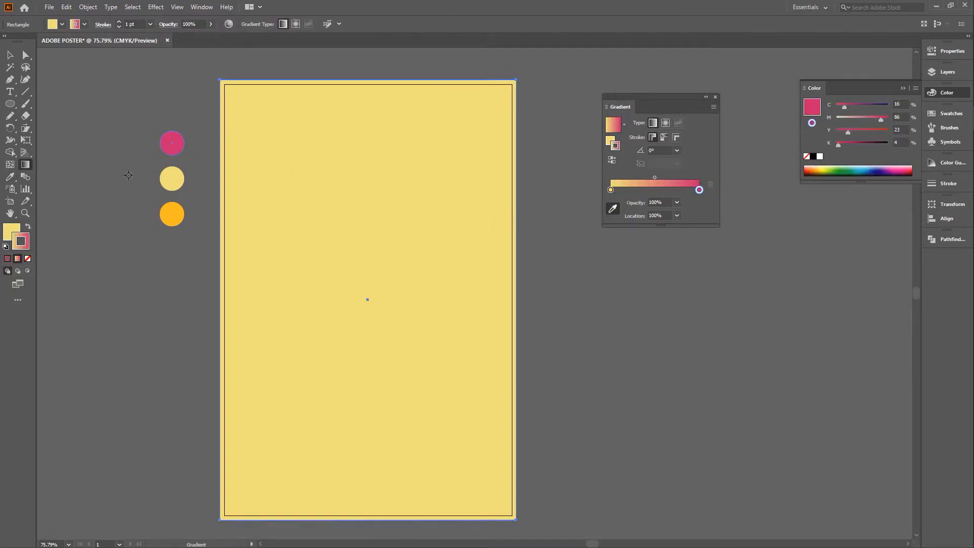
Swap the rectangle's fill and stroke so the gradient becomes its fill, and remove the resulting yellow stroke
scroll(47, 171, "down", 1)
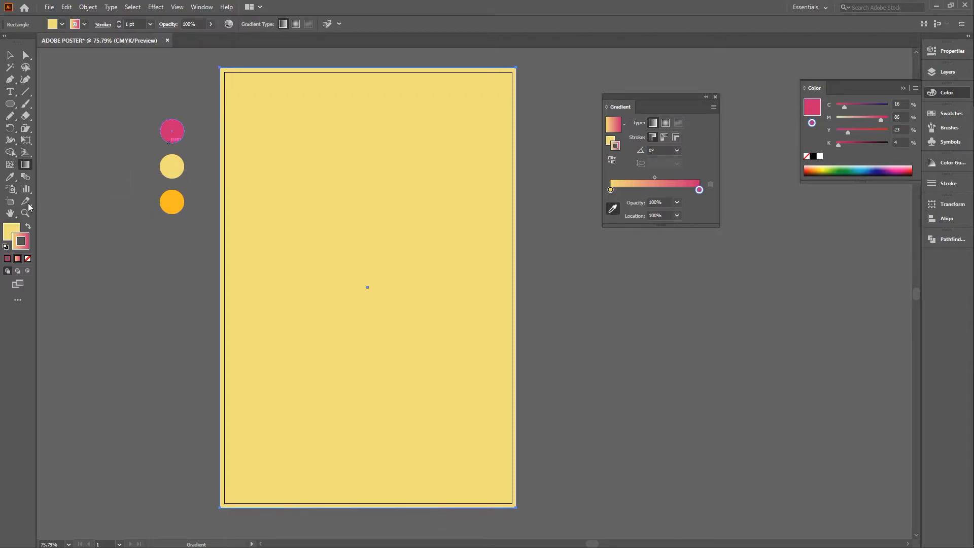
left_click(27, 228)
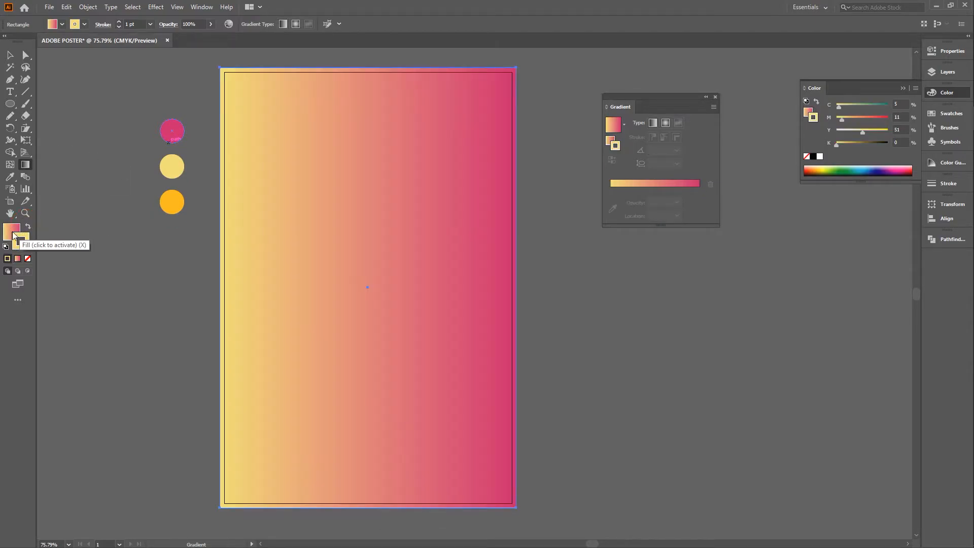
left_click(27, 258)
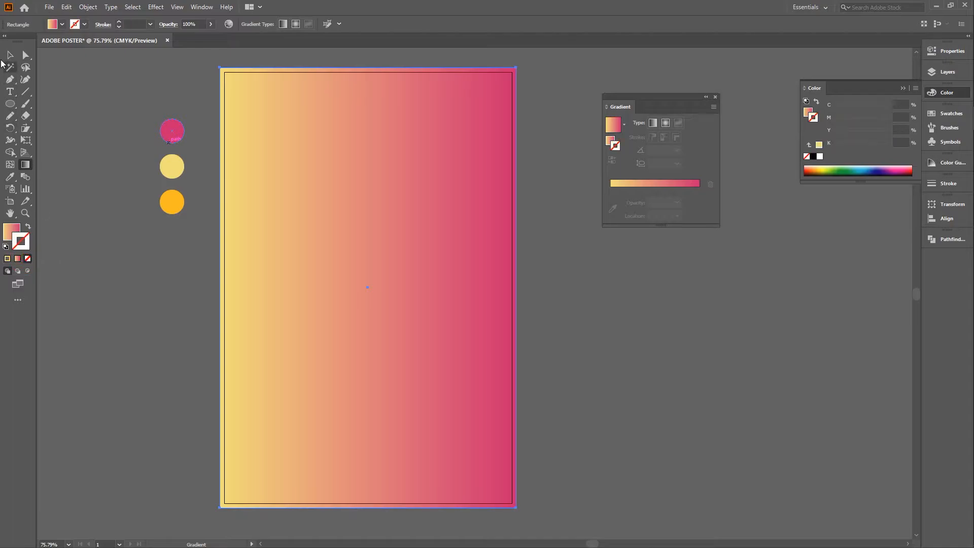
left_click(9, 56)
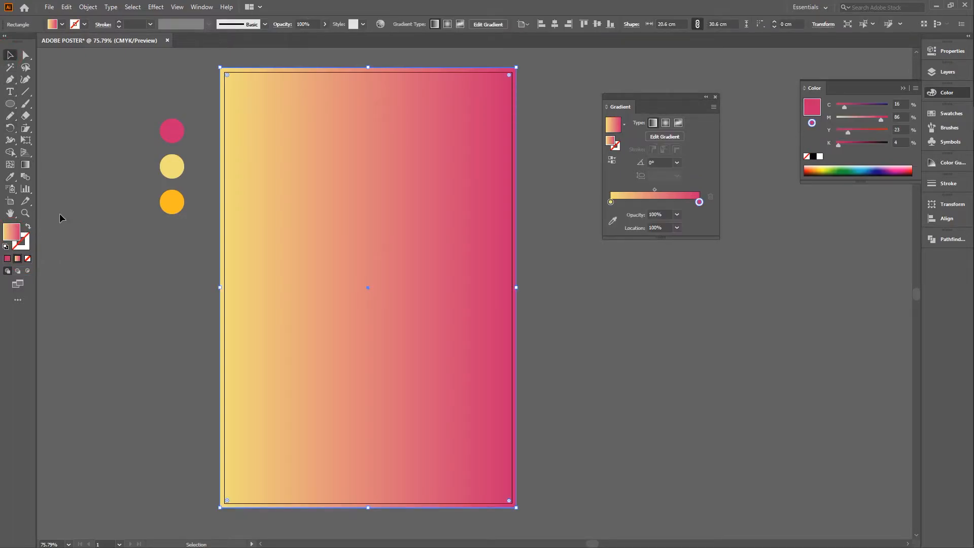
Redirect the fill gradient diagonally down from the rectangle's upper left at about -62°, with the pink stop at about 95%
left_click(24, 164)
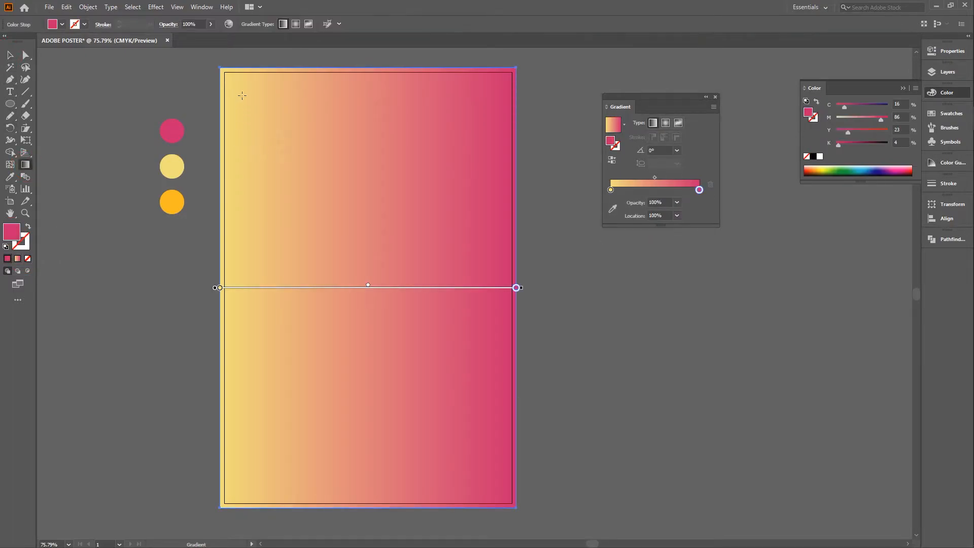
mouse_move(221, 67)
left_mouse_down()
mouse_move(298, 237)
mouse_move(323, 352)
left_mouse_up()
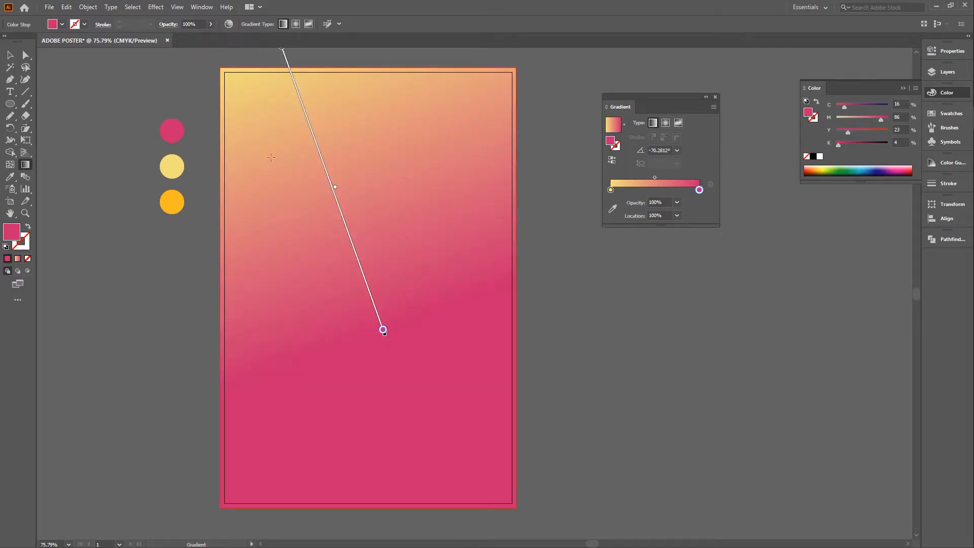
left_click_drag(221, 70, 346, 304)
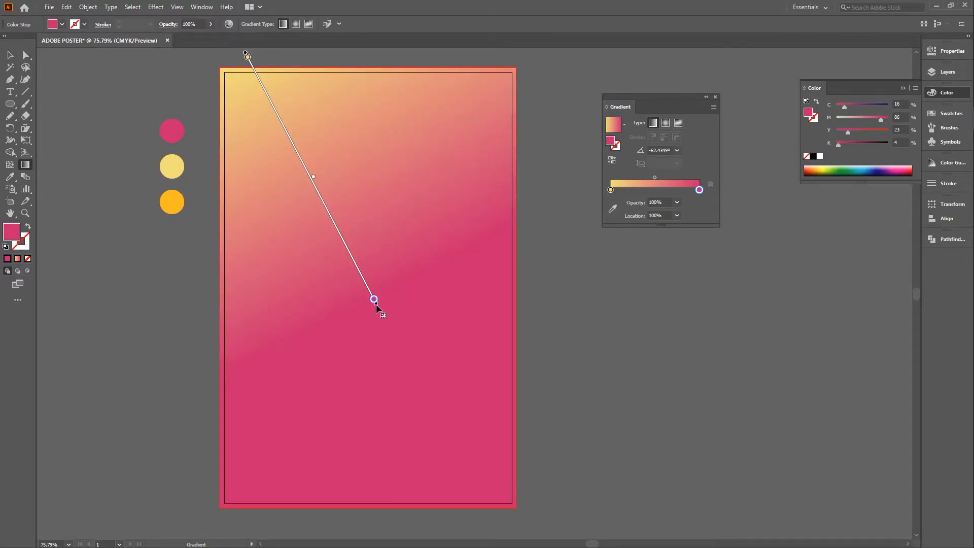
mouse_move(379, 308)
left_mouse_down()
mouse_move(384, 319)
mouse_move(376, 303)
left_mouse_up()
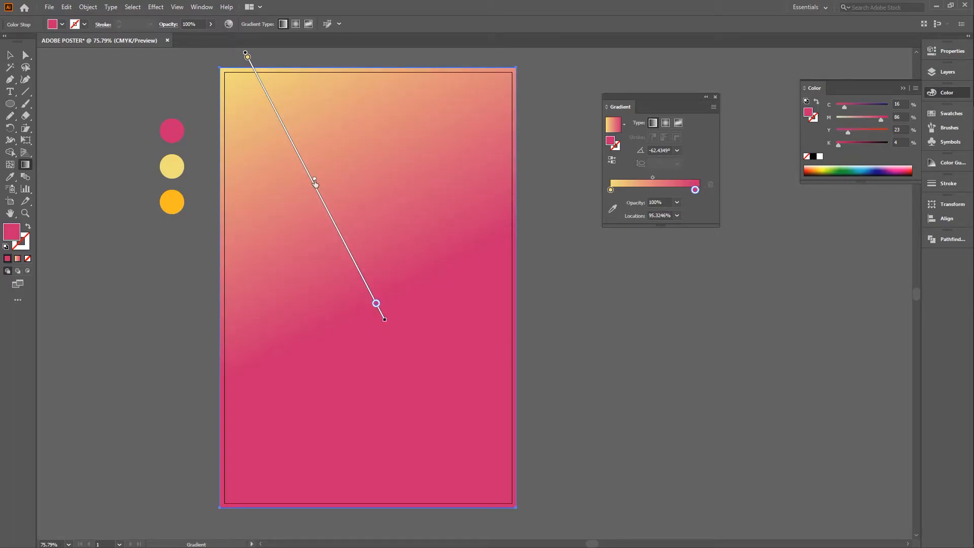
Move the background gradient's midpoint closer to the yellow stop and shift the whole gradient slightly down and right
left_click_drag(315, 184, 306, 169)
left_click_drag(277, 113, 291, 148)
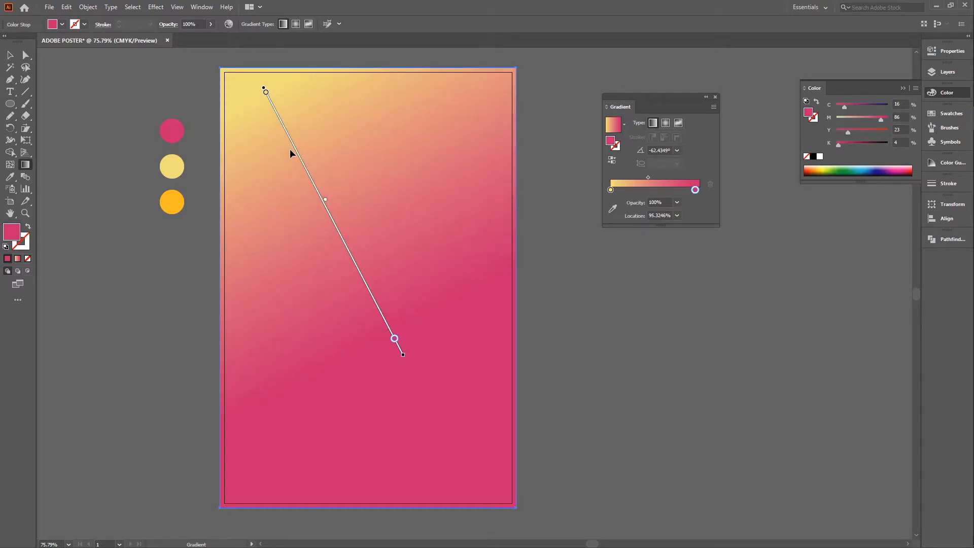
left_click(10, 54)
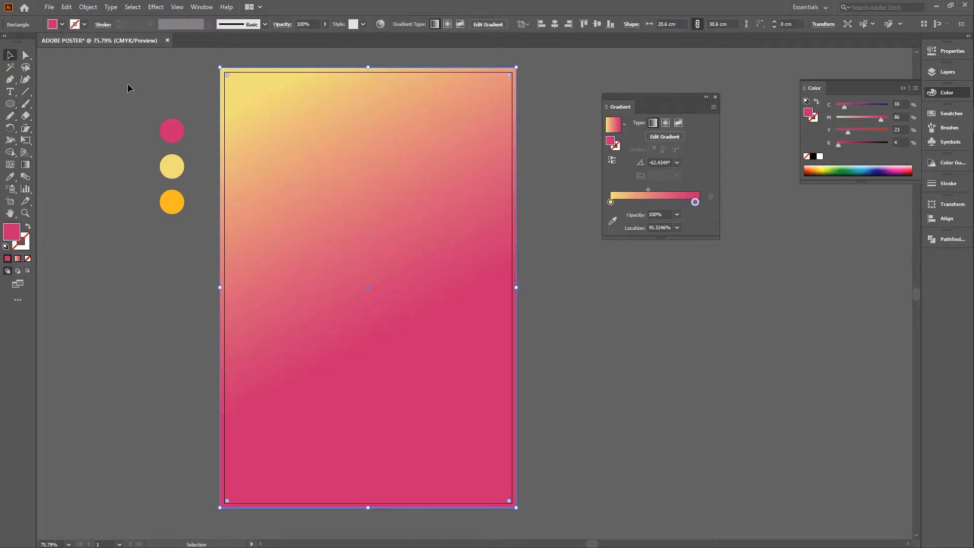
left_click(143, 169)
scroll(142, 168, "up", 1)
scroll(142, 168, "down", 1)
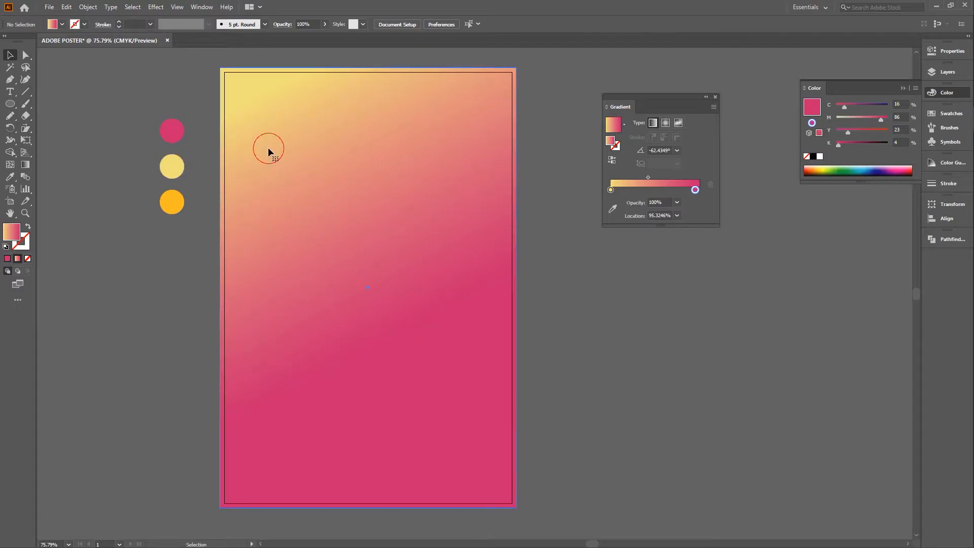
Rename the layer that holds the background rectangle as BACKGROUND
left_click(268, 148)
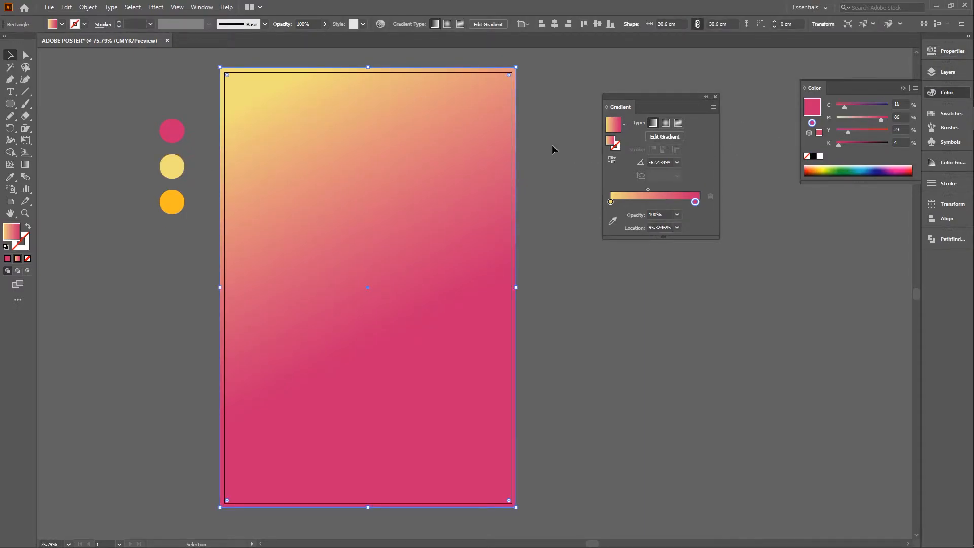
left_click(948, 73)
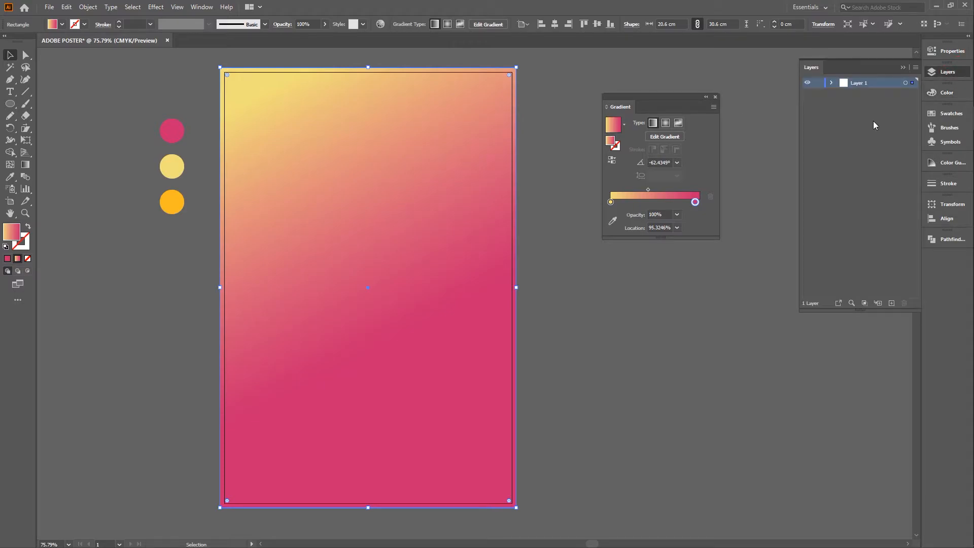
double_click(860, 82)
type("BA")
type("CKGROUND")
key("Return")
Group the three palette circles and cut the group from the BACKGROUND layer
left_click(111, 109)
left_click_drag(188, 264, 190, 259)
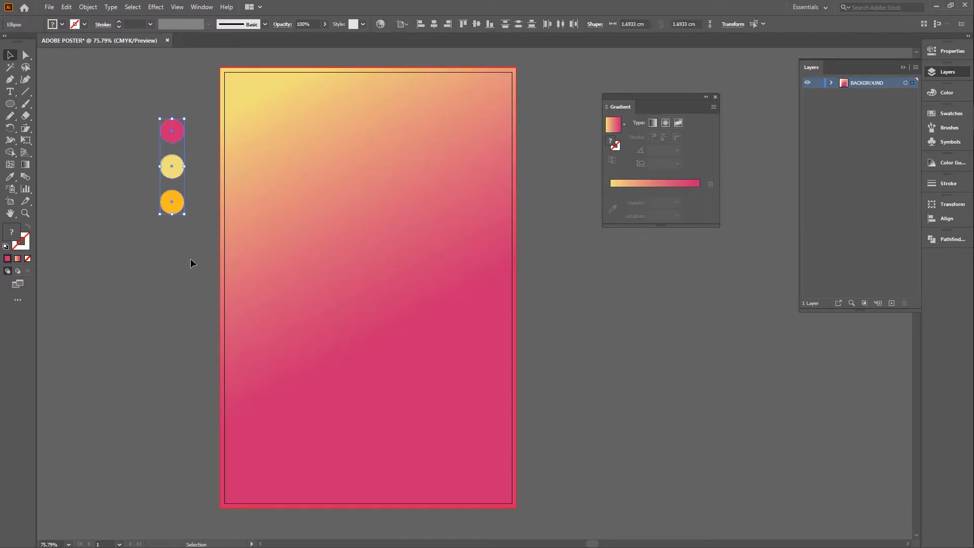
key("a")
key("ctrl+g")
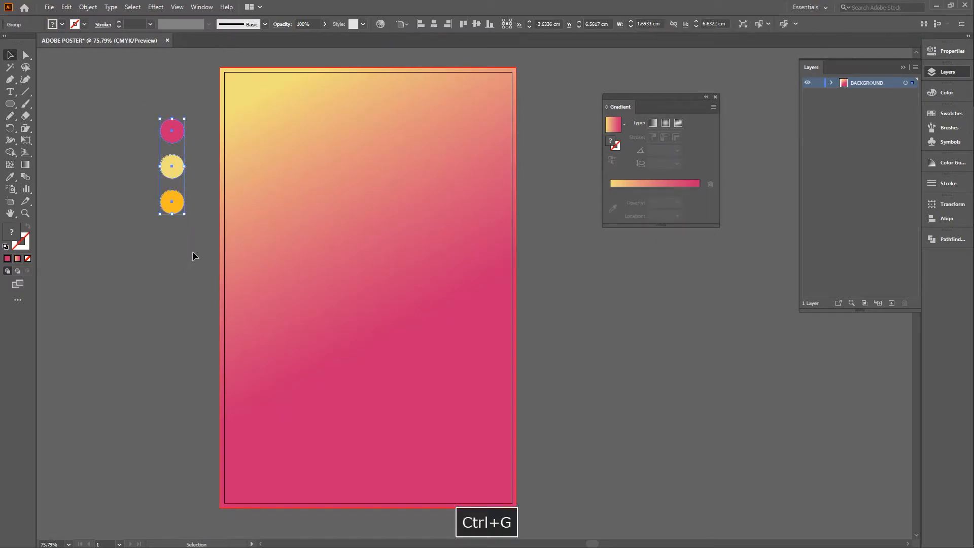
key("ctrl+x")
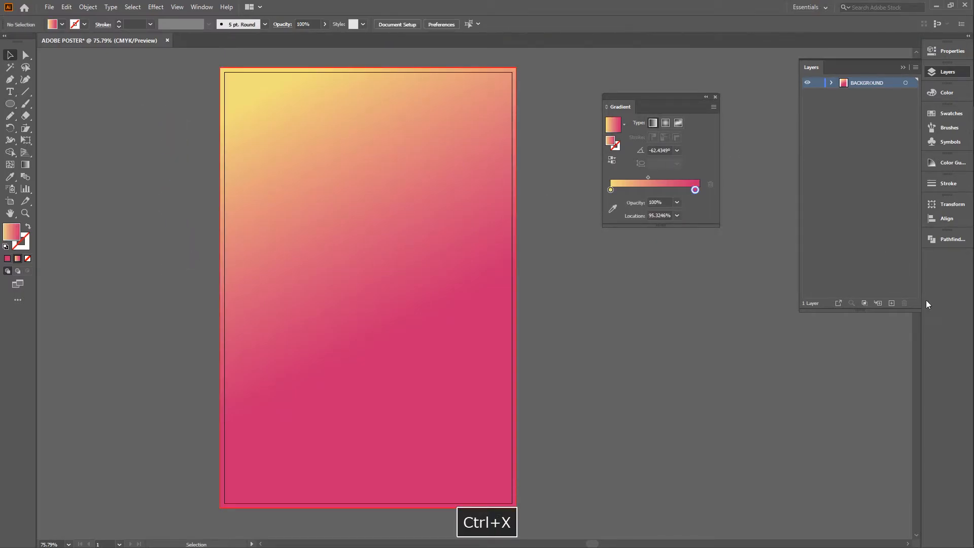
Create a new layer above BACKGROUND and name it PALLET
left_click(892, 303)
type("PALLET")
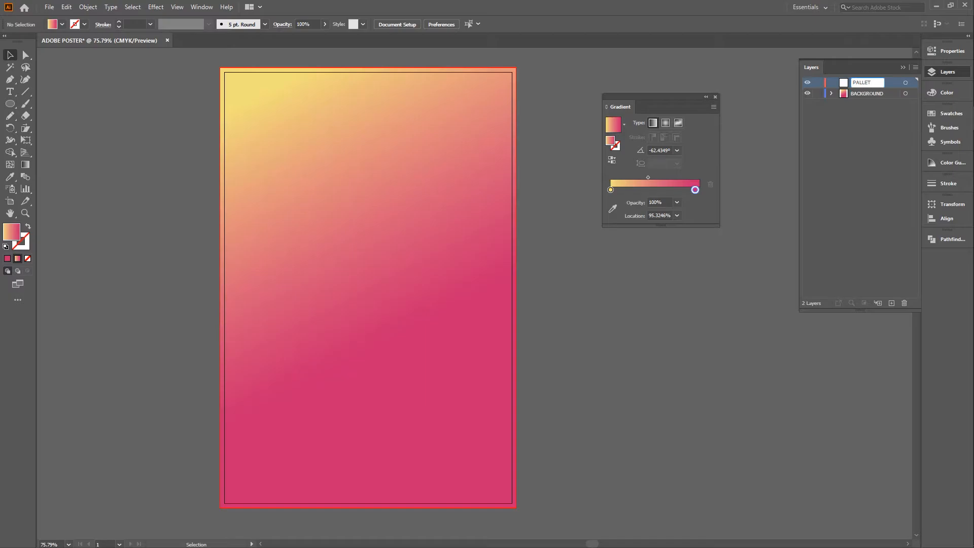
key("Return")
Paste the circle group and place it outside the poster, beside the upper part of its left edge
left_click(225, 164)
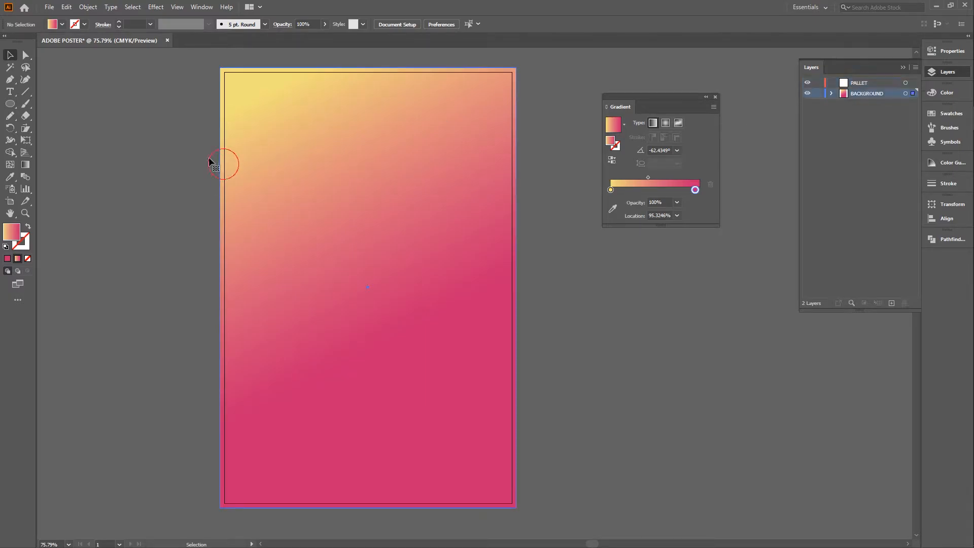
left_click(202, 155)
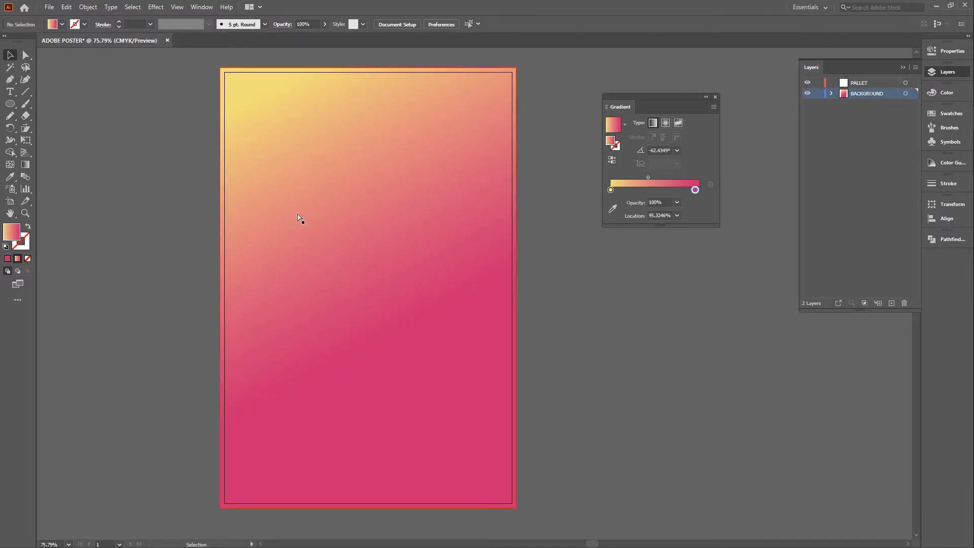
key("ctrl+v")
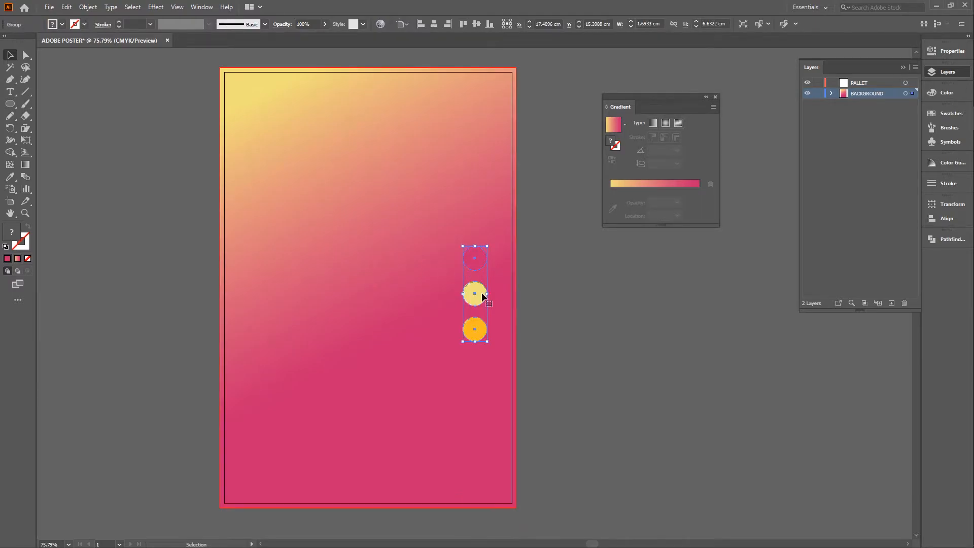
left_click_drag(481, 297, 198, 131)
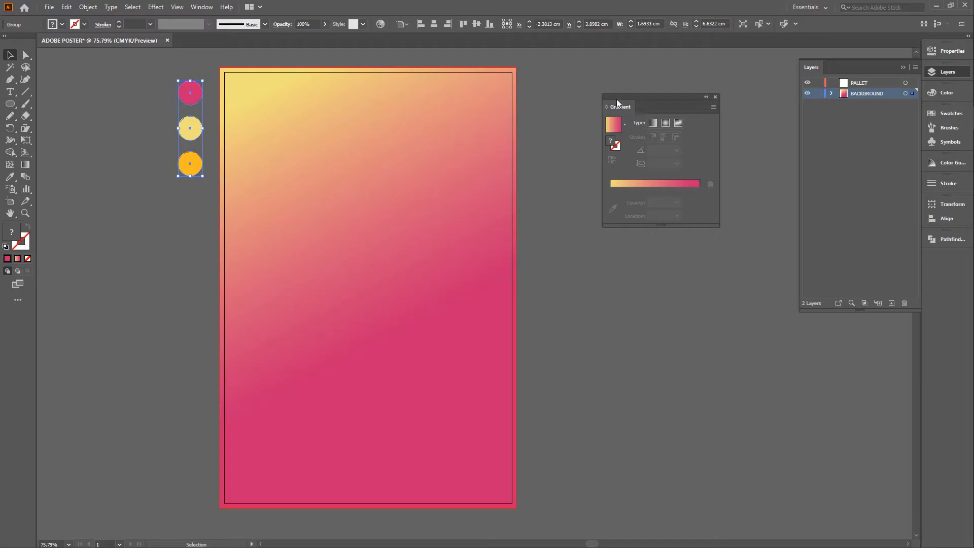
left_click_drag(619, 97, 691, 67)
left_click(586, 301)
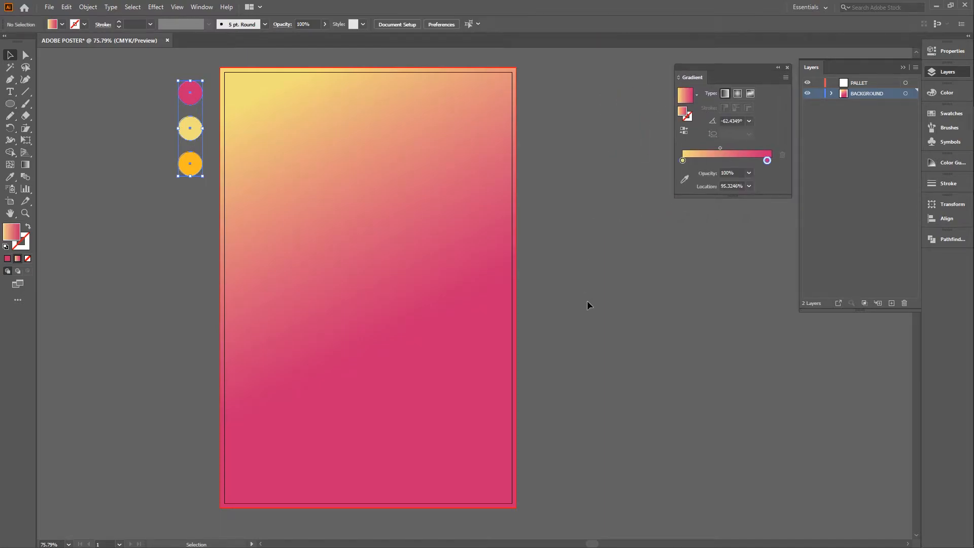
scroll(690, 294, "down", 1)
scroll(647, 302, "up", 1)
Add another layer, move it above PALLET and name it IMAGE
left_click(891, 303)
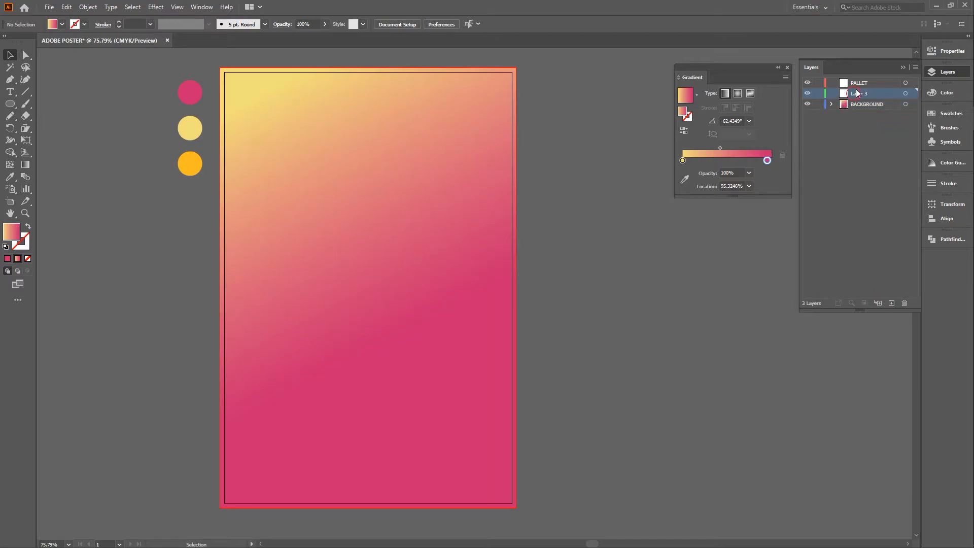
left_click_drag(858, 93, 858, 80)
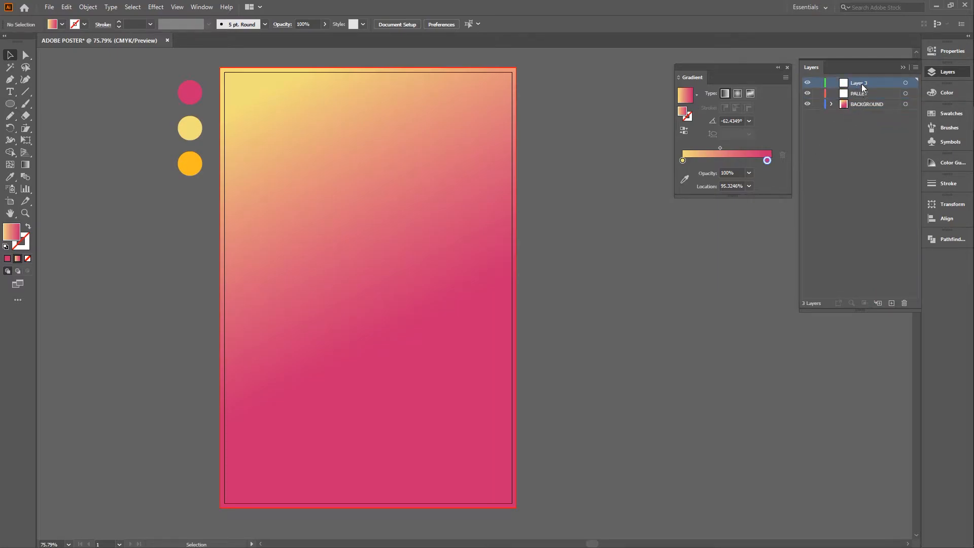
double_click(863, 84)
key("BackSpace")
key("Return")
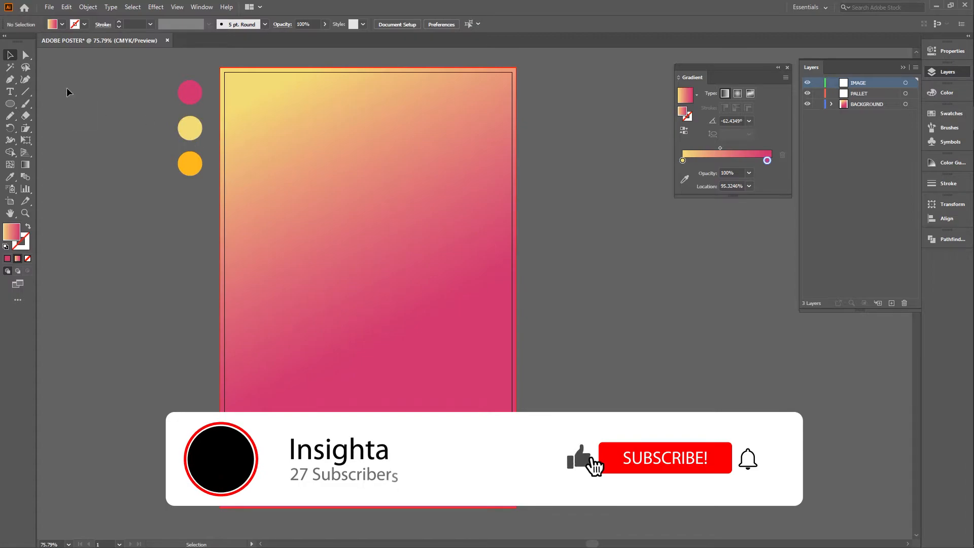
Place LADY.png as a linked image on the poster at about 13.2 x 18.4 cm
left_click(49, 7)
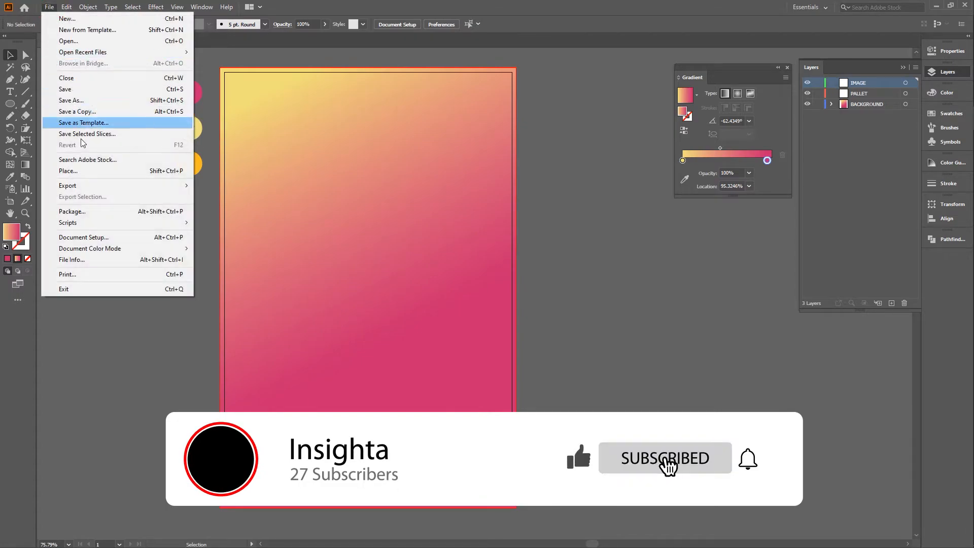
left_click(80, 171)
left_click(190, 85)
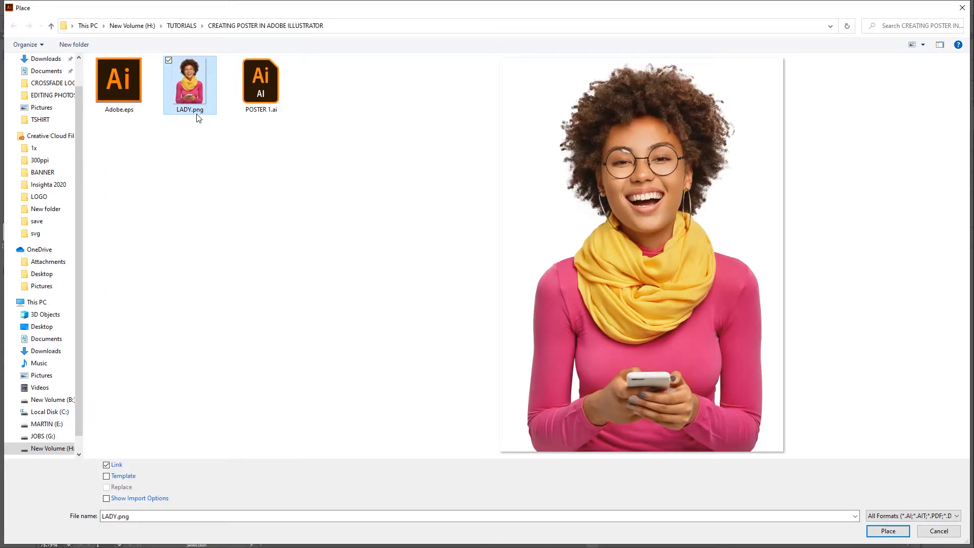
left_click(888, 529)
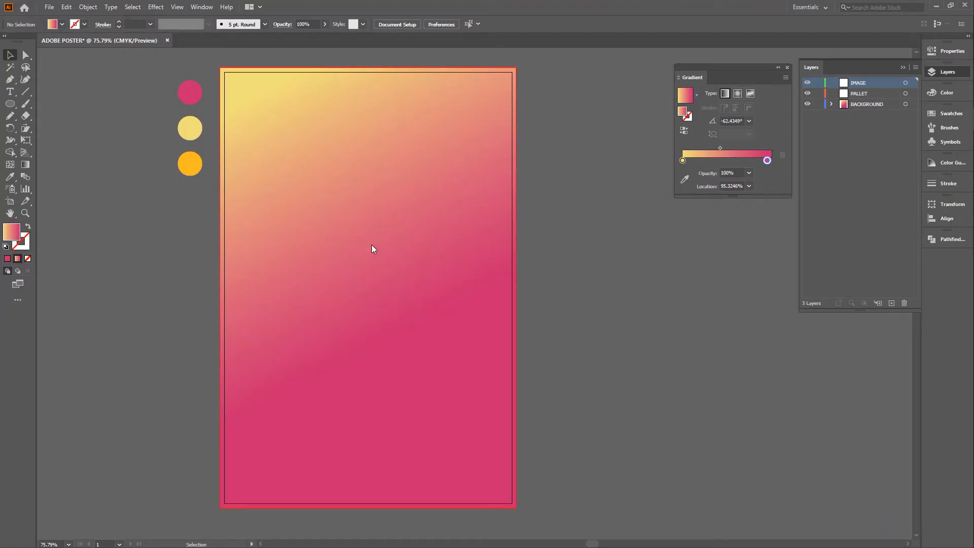
left_click_drag(283, 129, 474, 392)
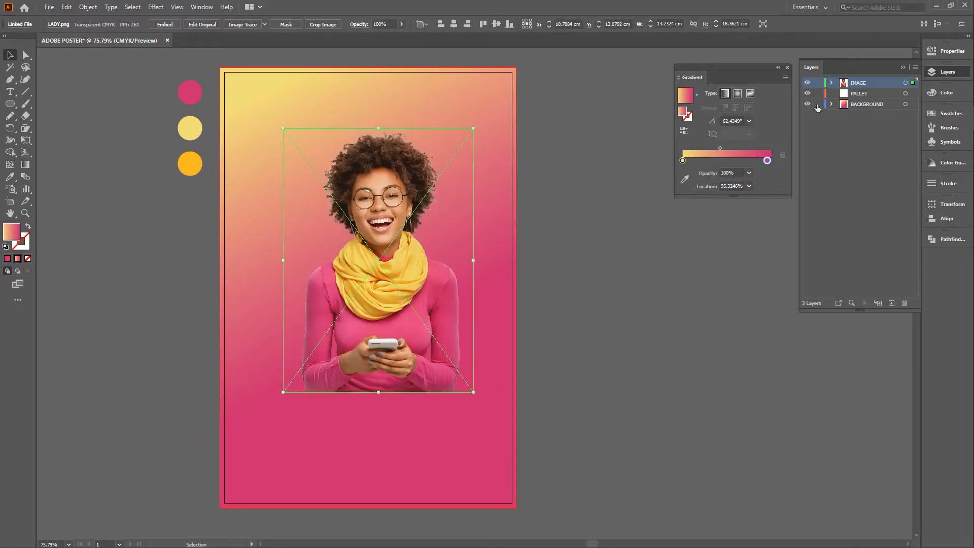
Lock the BACKGROUND layer, and reposition the woman's image in the poster's upper part, enlarged to about 13.9 x 19.3 cm
left_click_drag(377, 207, 355, 207)
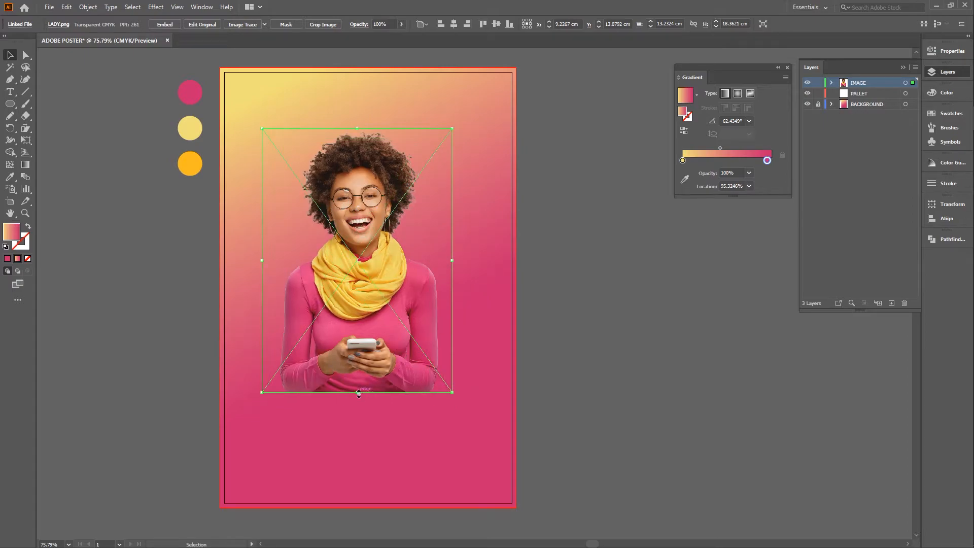
left_click_drag(359, 394, 358, 400)
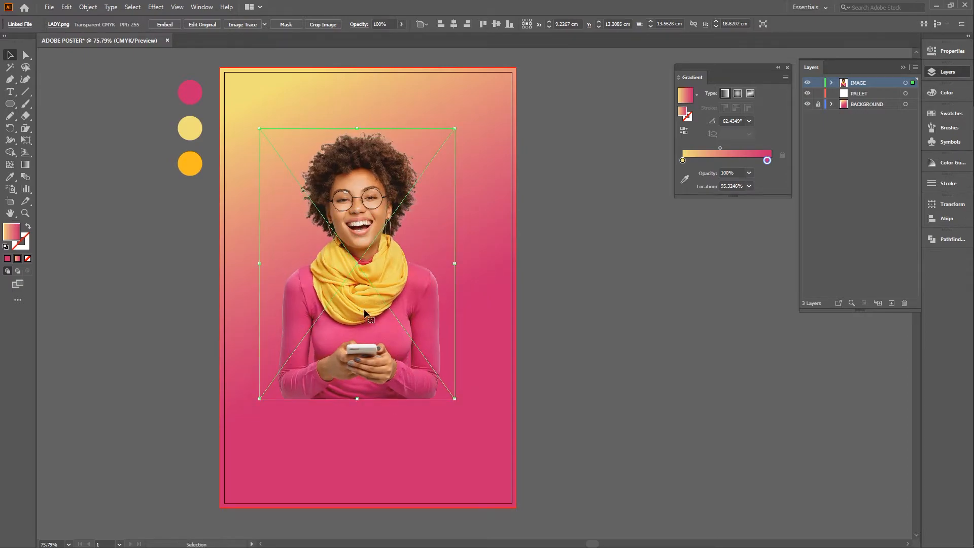
mouse_move(366, 314)
left_mouse_down()
mouse_move(370, 278)
mouse_move(376, 300)
left_mouse_up()
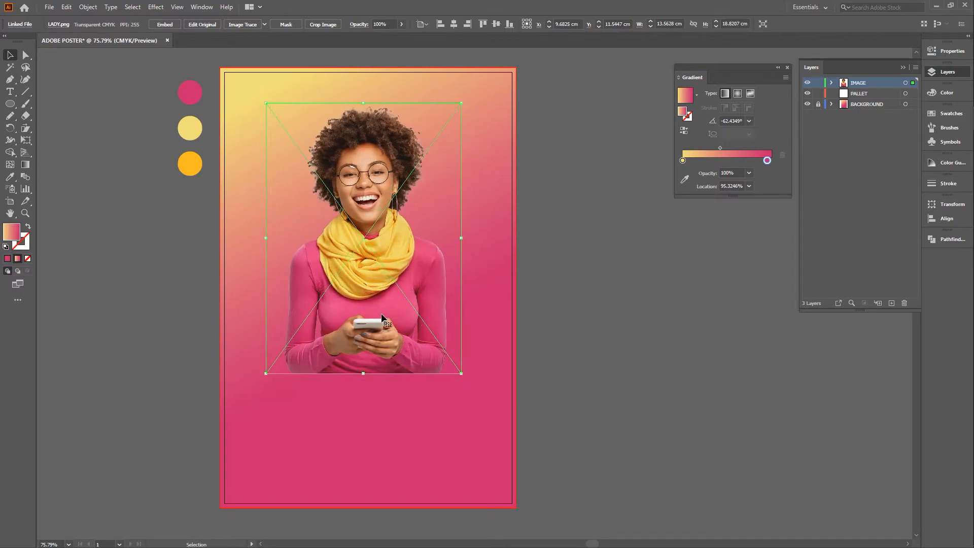
left_click(562, 352)
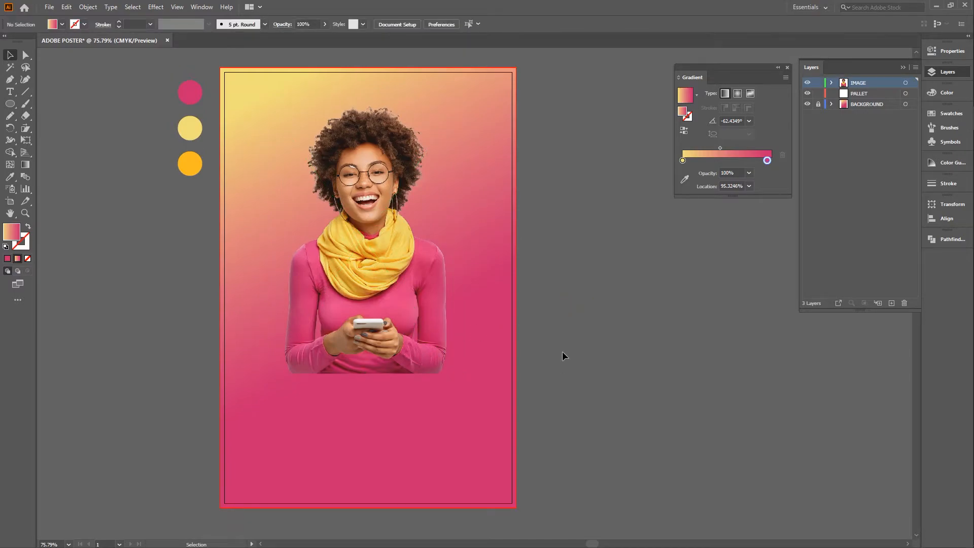
left_click(379, 307)
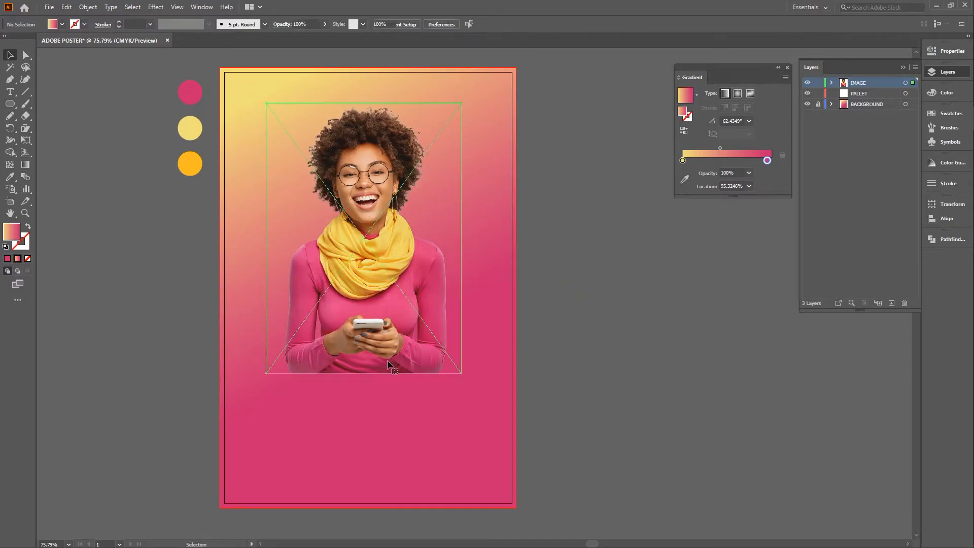
left_click_drag(364, 373, 366, 380)
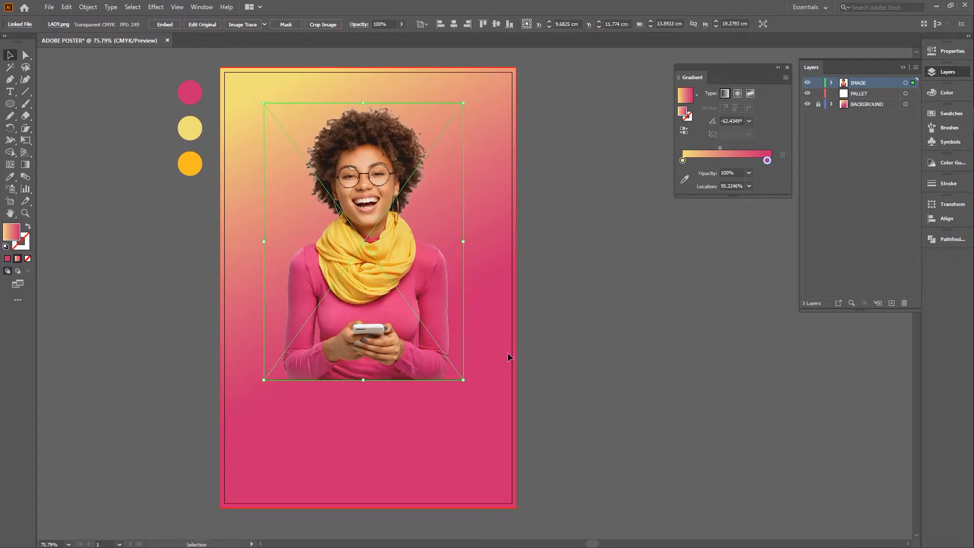
left_click(541, 357)
Draw a rectangle of about 20.6 x 15.06 cm across the poster's lower half and run its gradient straight down at about -89°
scroll(516, 387, "down", 1)
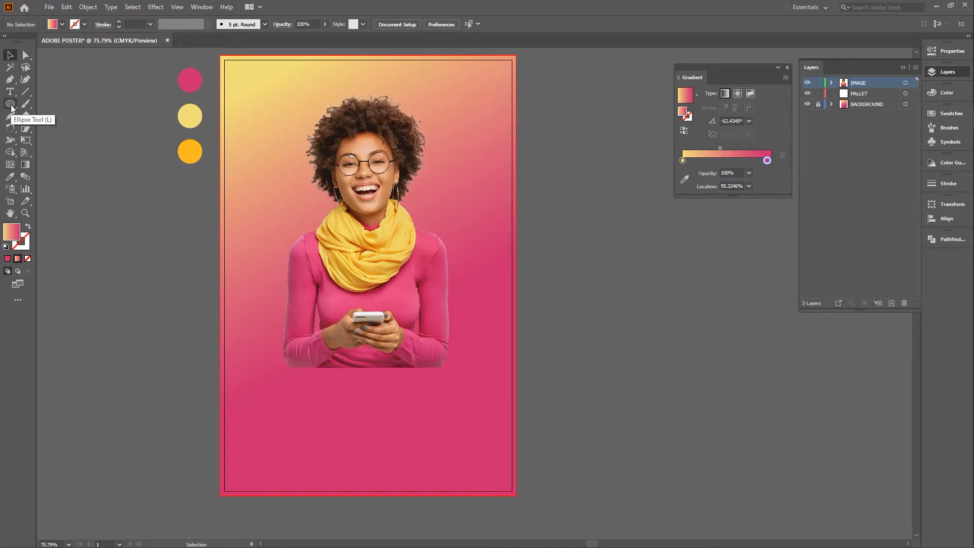
key("m")
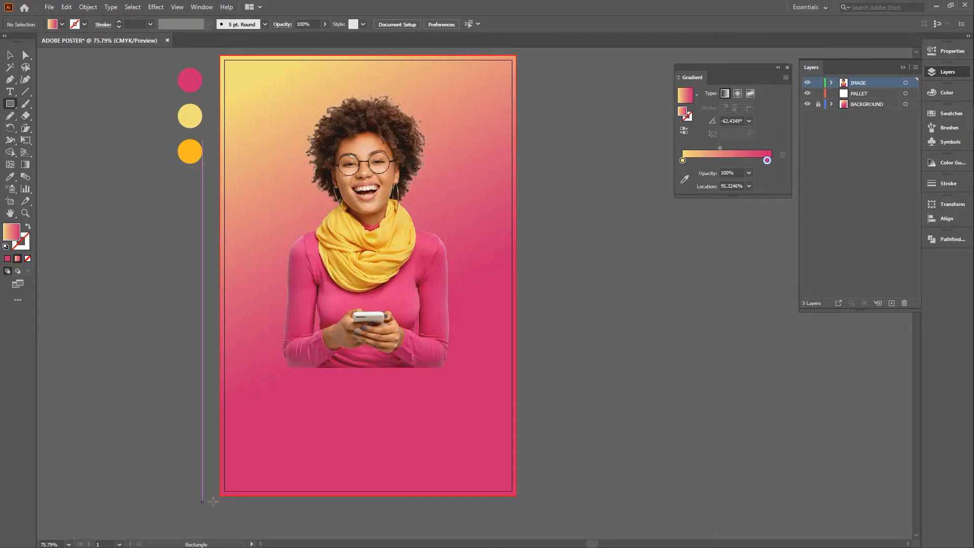
left_click_drag(220, 496, 517, 279)
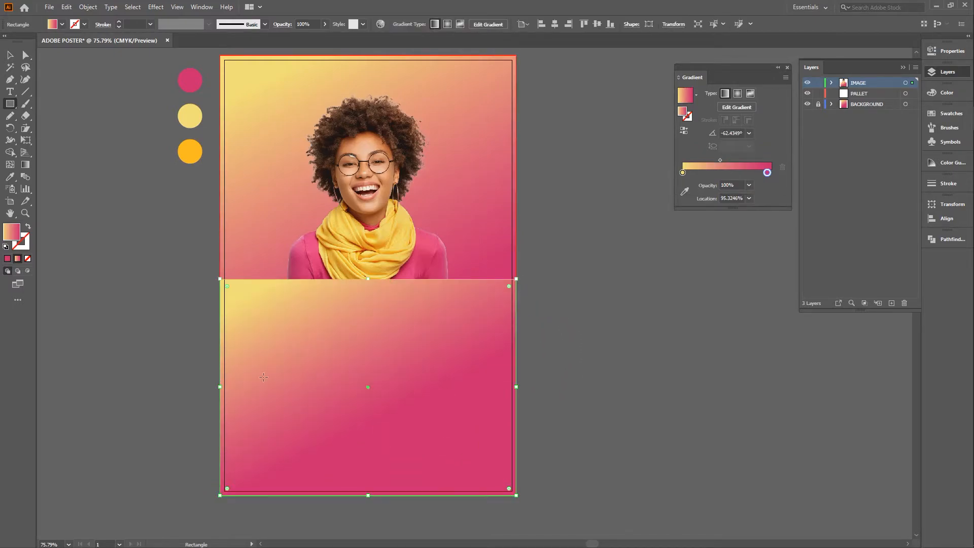
left_click(25, 164)
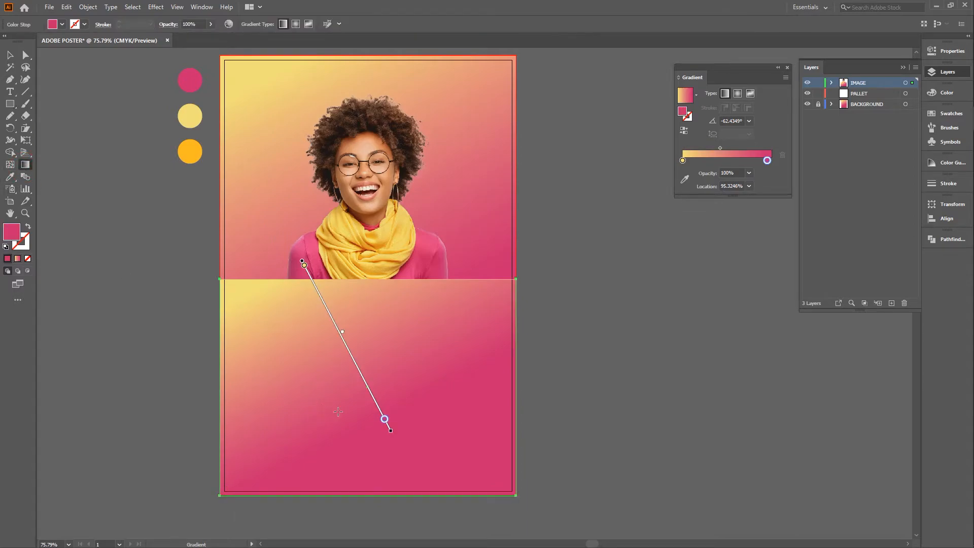
mouse_move(354, 328)
left_mouse_down()
mouse_move(357, 272)
mouse_move(349, 360)
mouse_move(369, 497)
left_mouse_up()
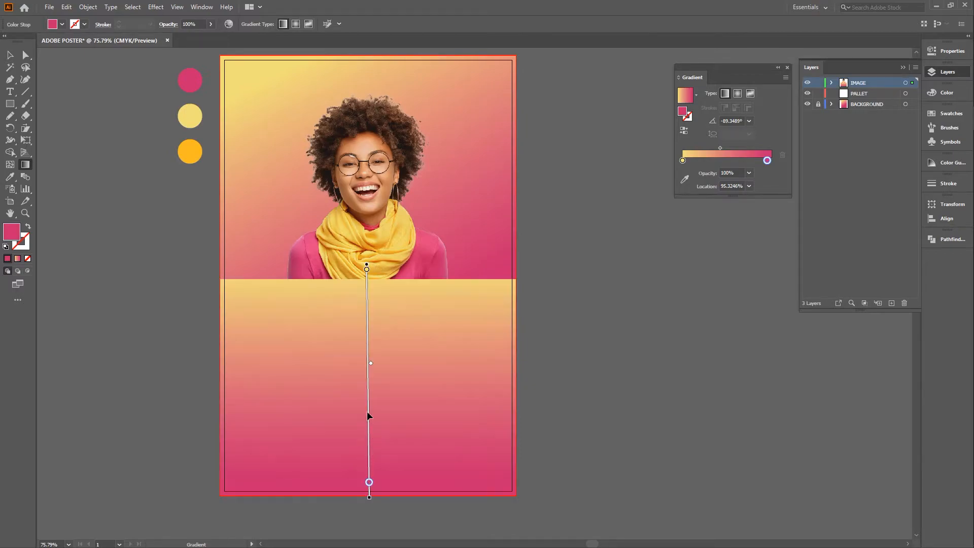
Set the opacity of the rectangle's yellow gradient stop to 0% and move the rectangle up over the woman's lower body
left_click(368, 270)
left_click(749, 174)
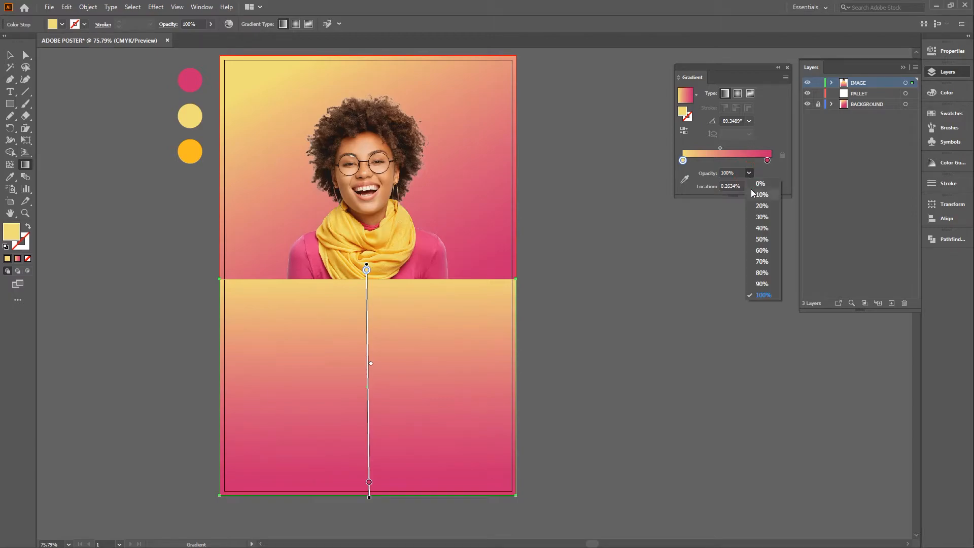
left_click(756, 187)
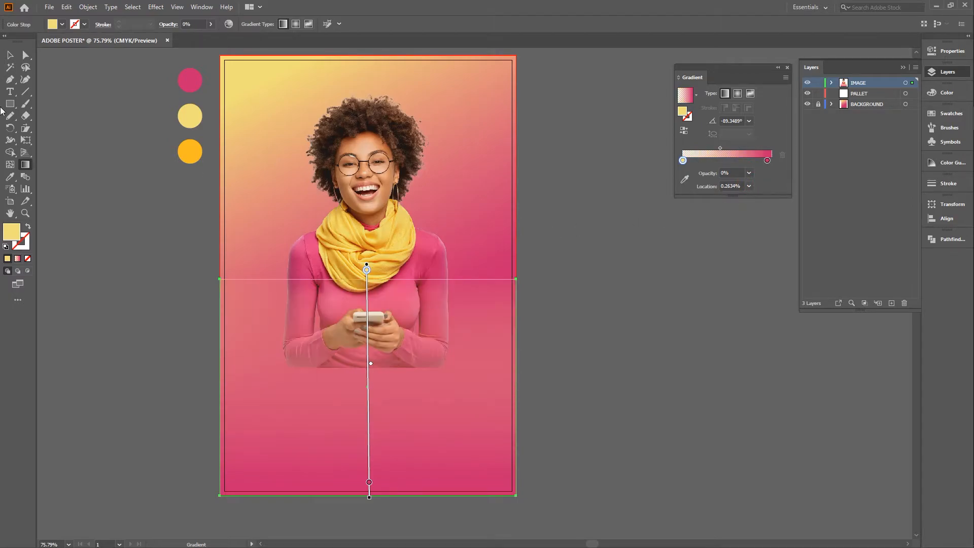
left_click(10, 55)
left_click_drag(373, 445, 375, 345)
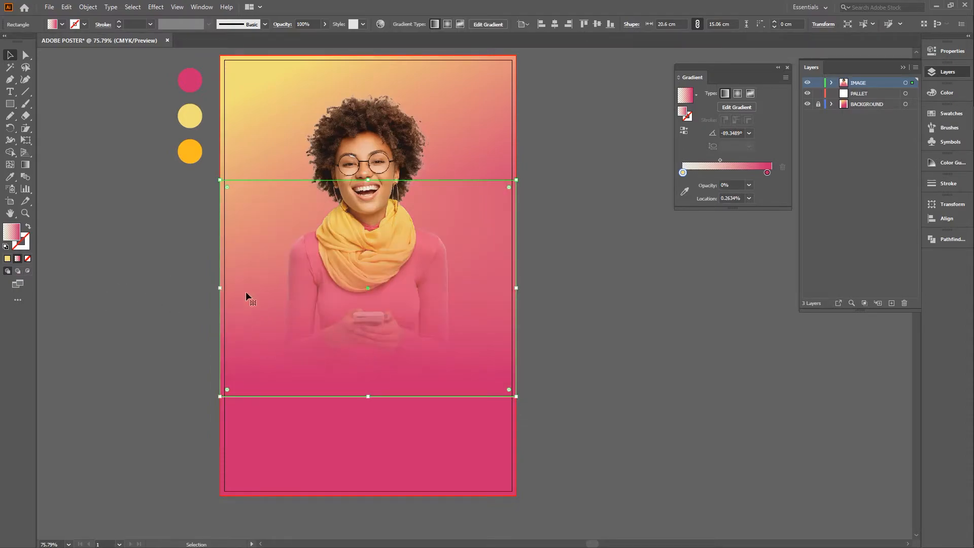
Shorten the gradient rectangle from its upper edge to about 11.53 cm tall, move it up slightly and centre it horizontally on the poster
left_click_drag(368, 180, 369, 220)
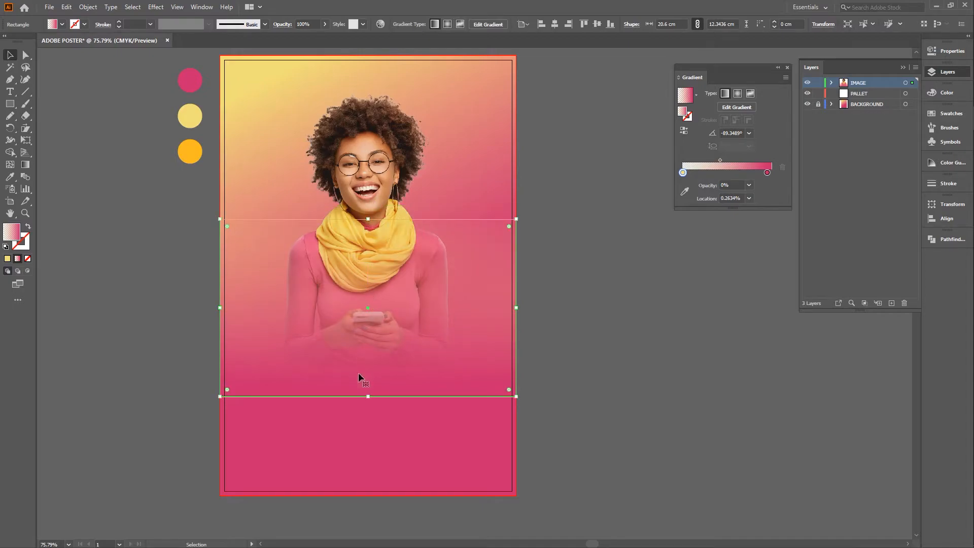
left_click_drag(358, 375, 361, 369)
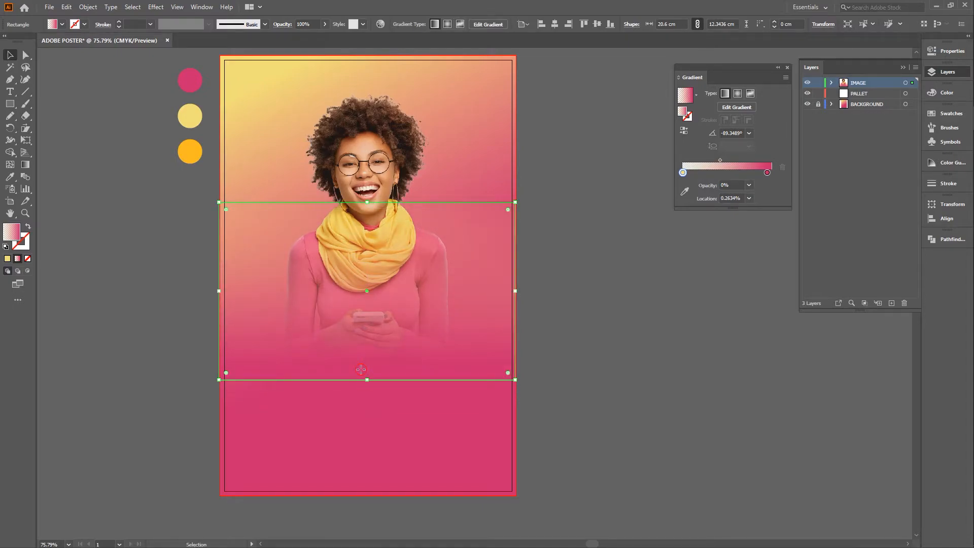
left_click(554, 24)
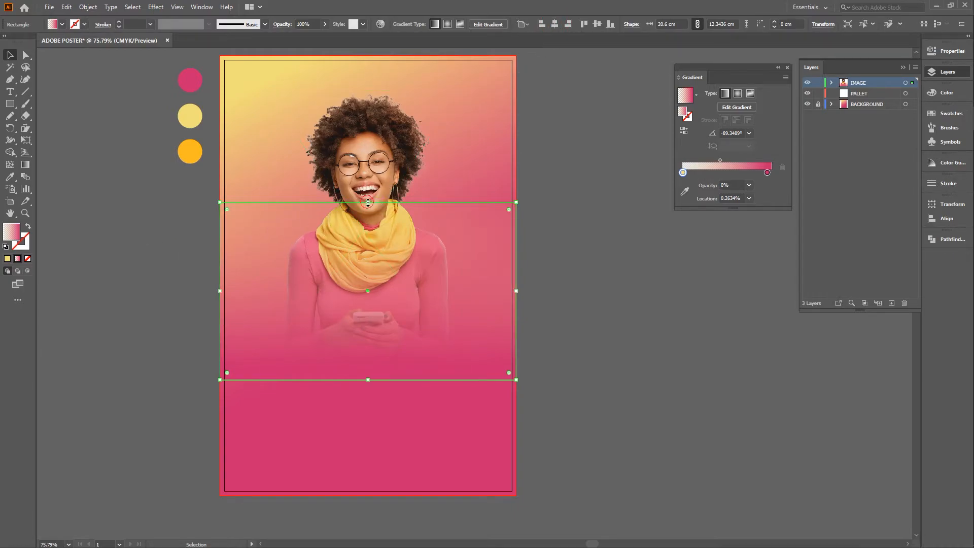
left_click_drag(368, 202, 366, 213)
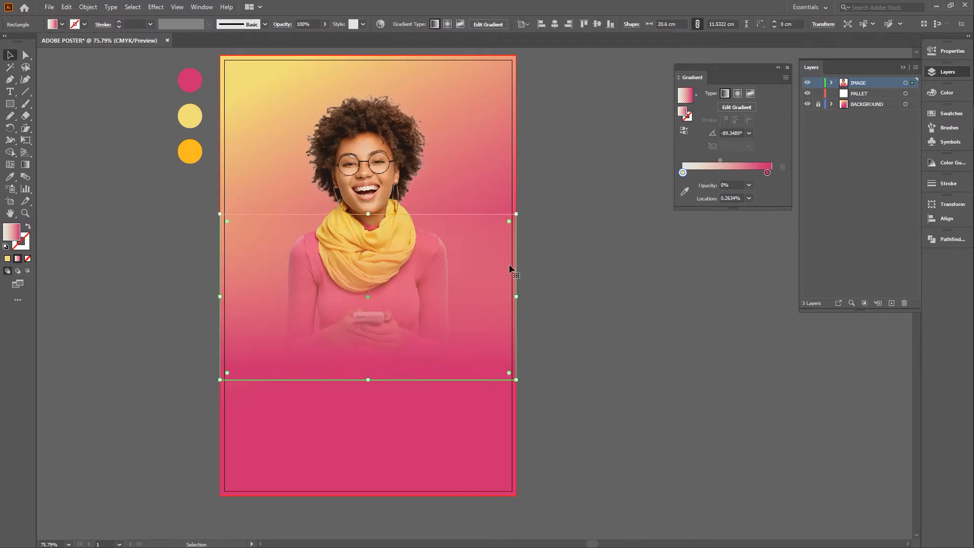
left_click(595, 268)
scroll(598, 298, "down", 2)
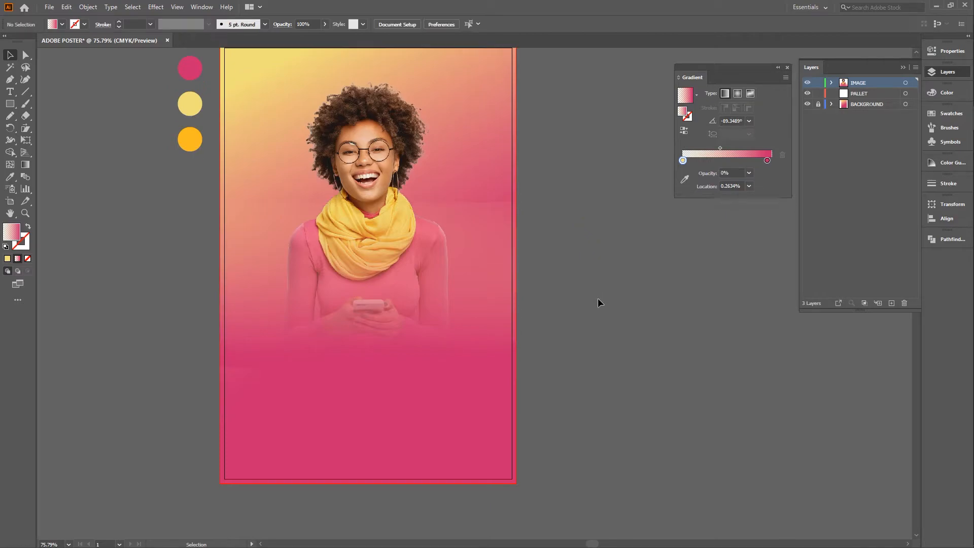
Shift the rectangle's transparent yellow gradient stop toward the pink stop and place the midpoint at about 52.4%
left_click(310, 198)
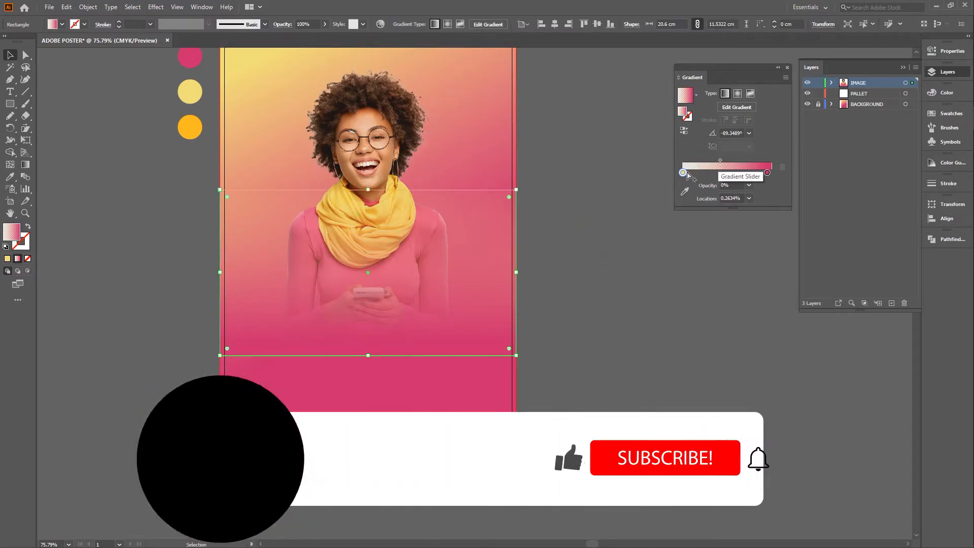
left_click_drag(683, 174, 733, 164)
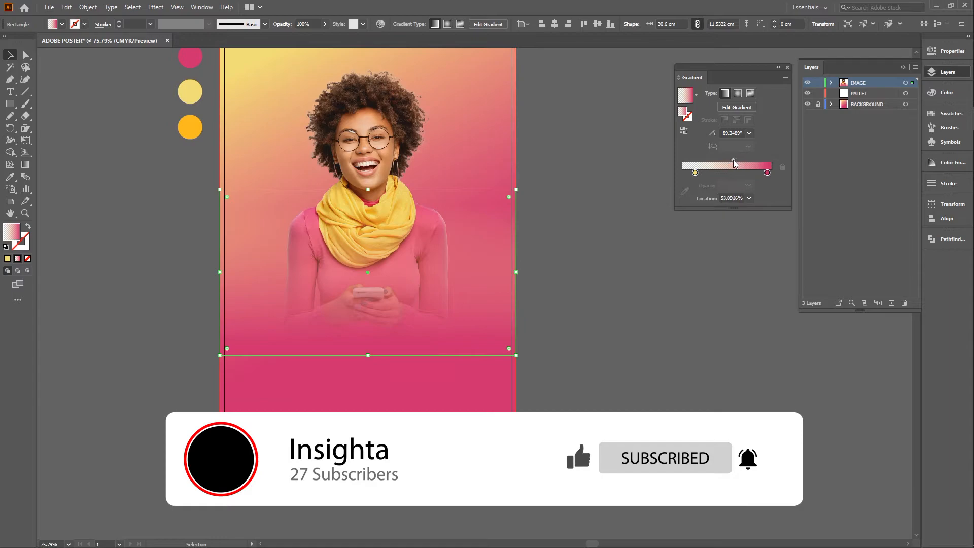
left_click(64, 172)
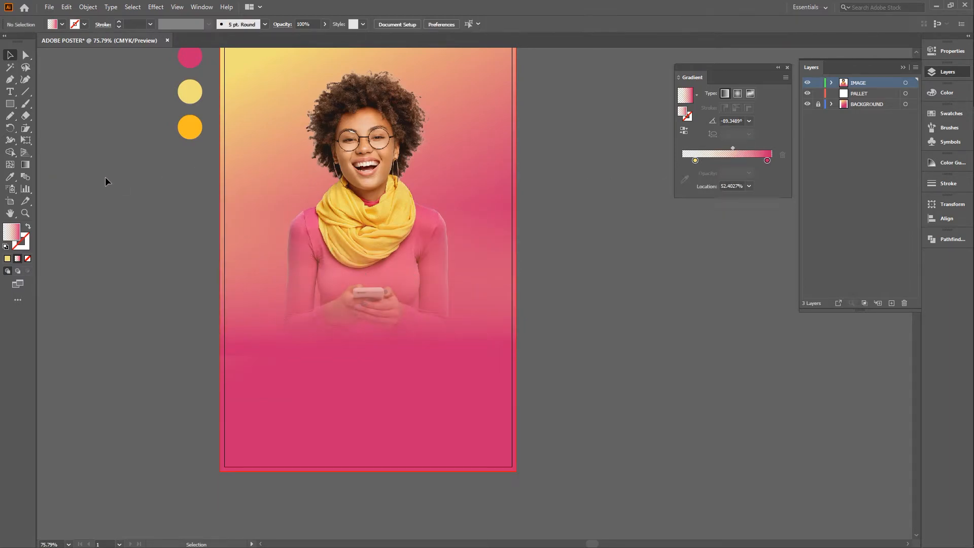
Redraw the rectangle's gradient downwards from its upper edge to its lower edge at about -89.45° with the Gradient tool
left_click(257, 303)
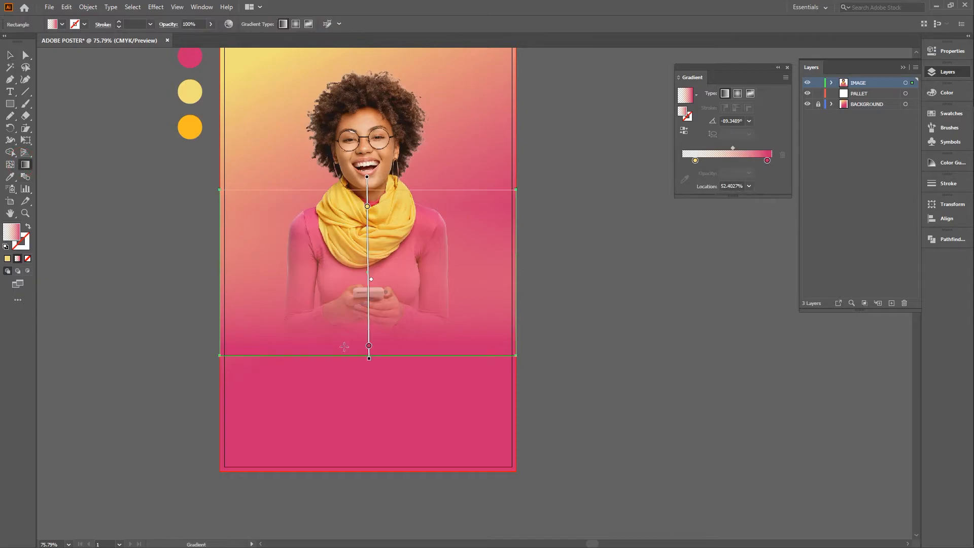
left_click_drag(368, 362, 341, 320)
left_click_drag(349, 264, 353, 336)
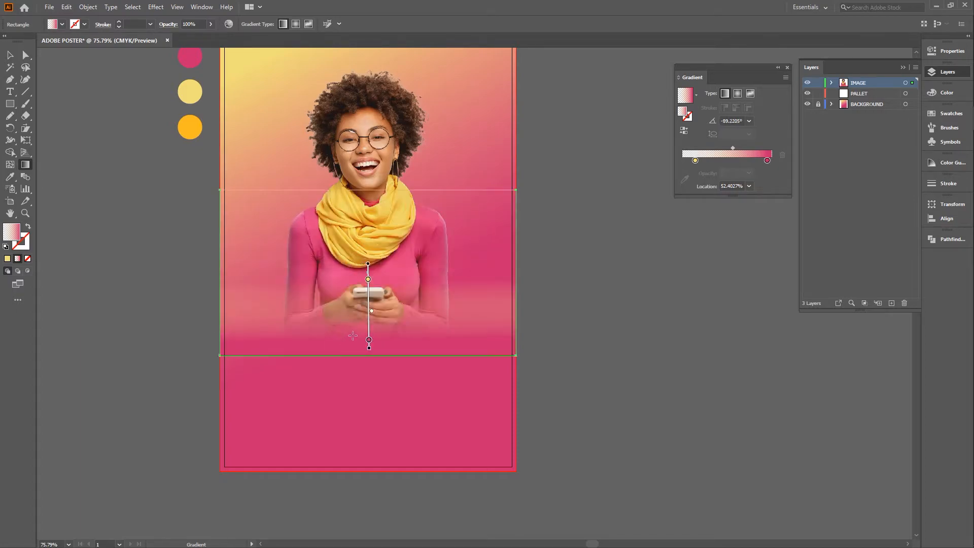
left_click(695, 160)
mouse_move(375, 191)
left_mouse_down()
mouse_move(378, 356)
mouse_move(369, 356)
left_mouse_up()
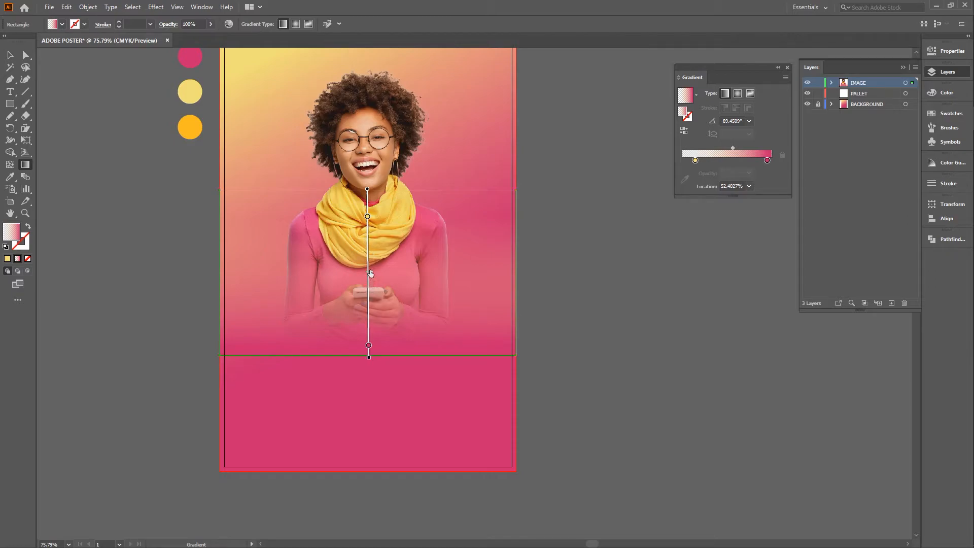
Raise the gradient's midpoint and set the transparent yellow stop to location 0%
left_click_drag(371, 287, 371, 270)
left_click_drag(367, 216, 368, 194)
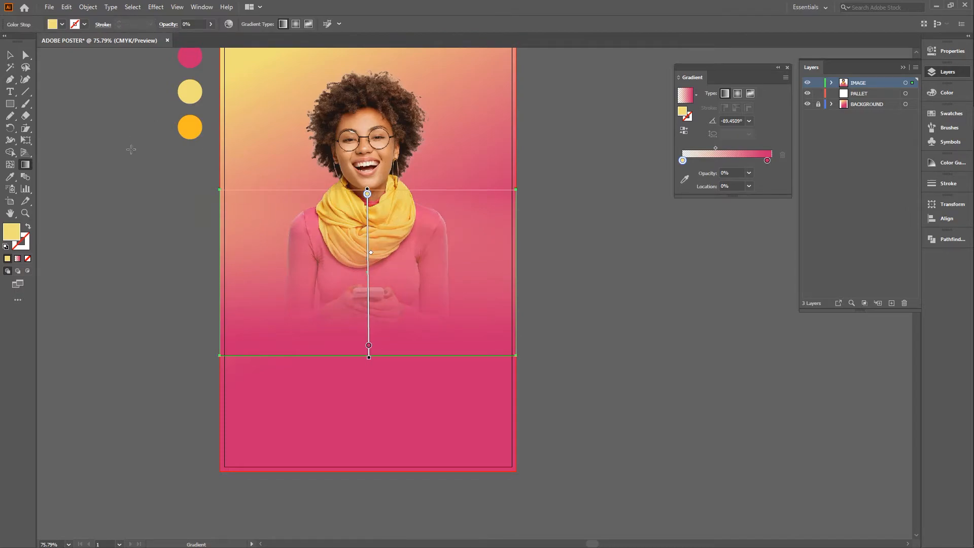
left_click(10, 55)
left_click(83, 127)
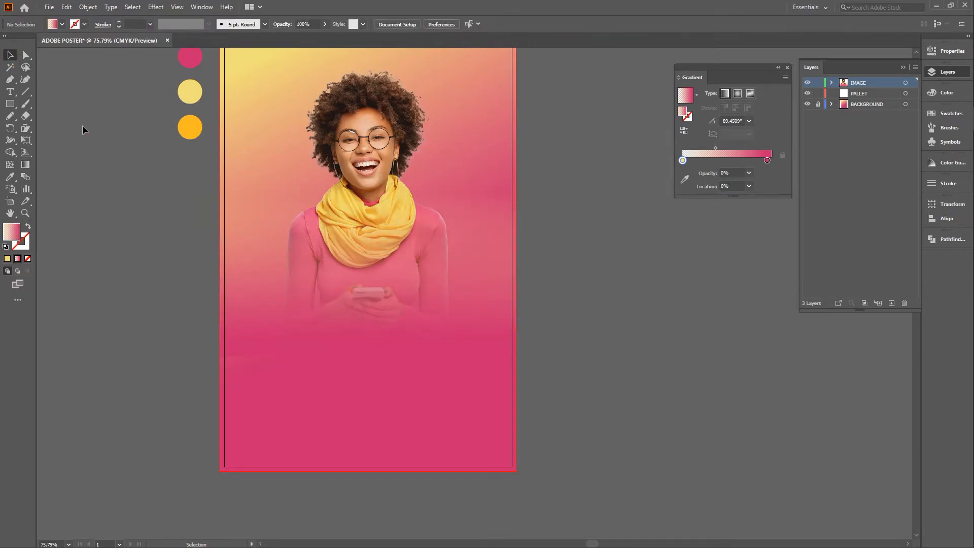
Extend the gradient rectangle down to the poster's lower edge, making it about 19.58 cm tall
left_click(247, 337)
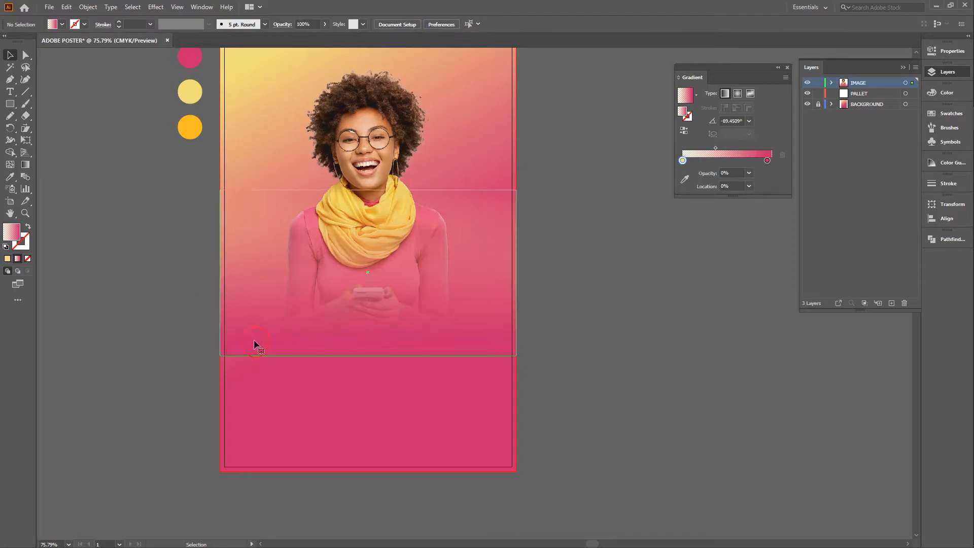
left_click(376, 350)
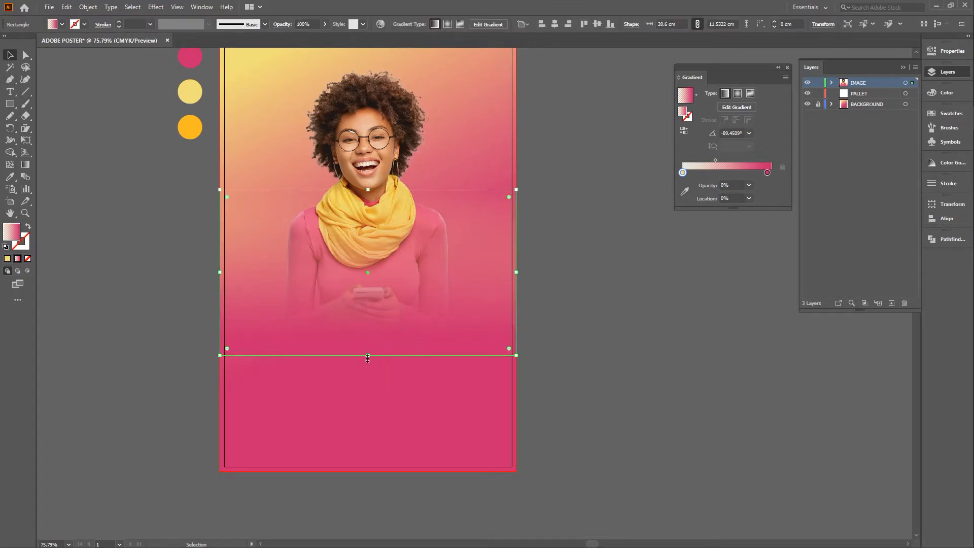
left_click_drag(368, 358, 363, 476)
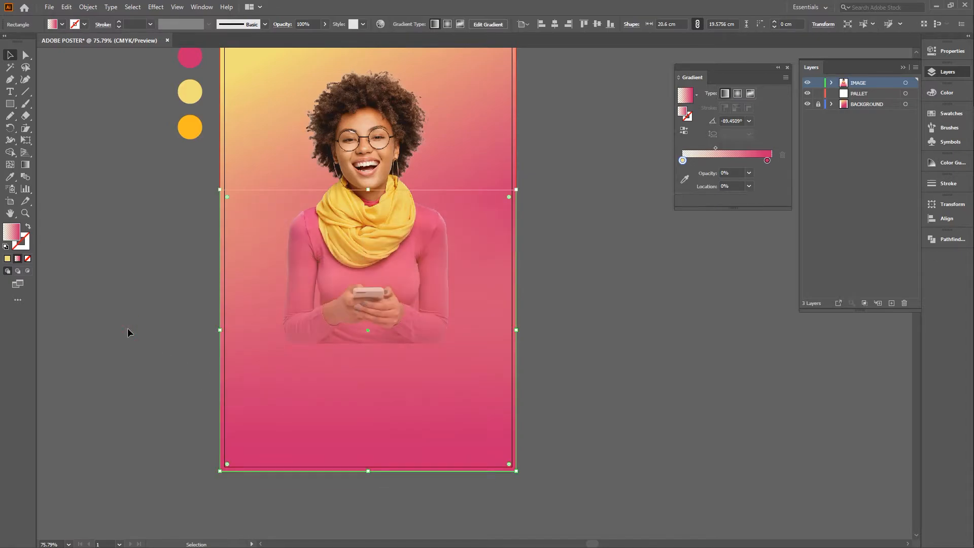
left_click(127, 327)
Redraw the extended rectangle's gradient downwards from the woman's neck to just below her image at about -89.5°
left_click(26, 165)
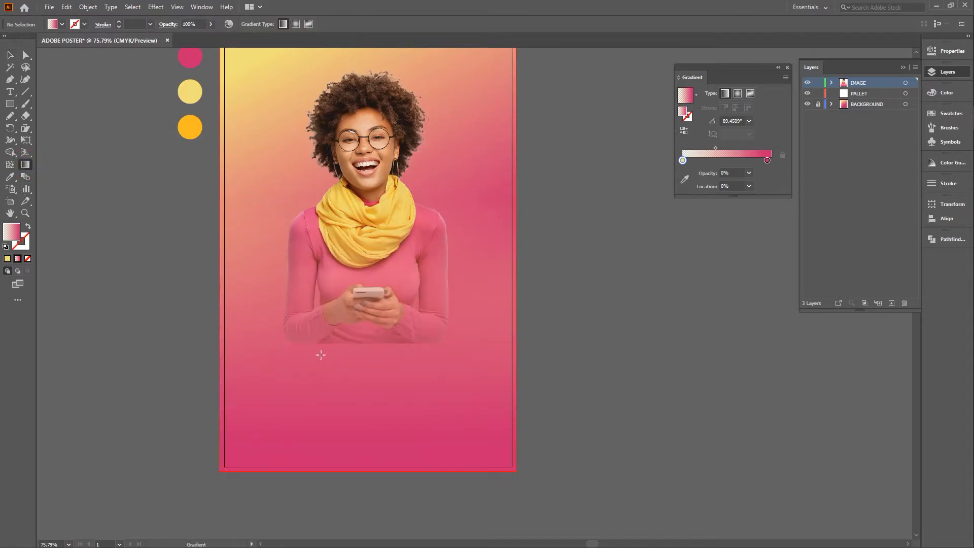
left_click_drag(341, 351, 344, 291)
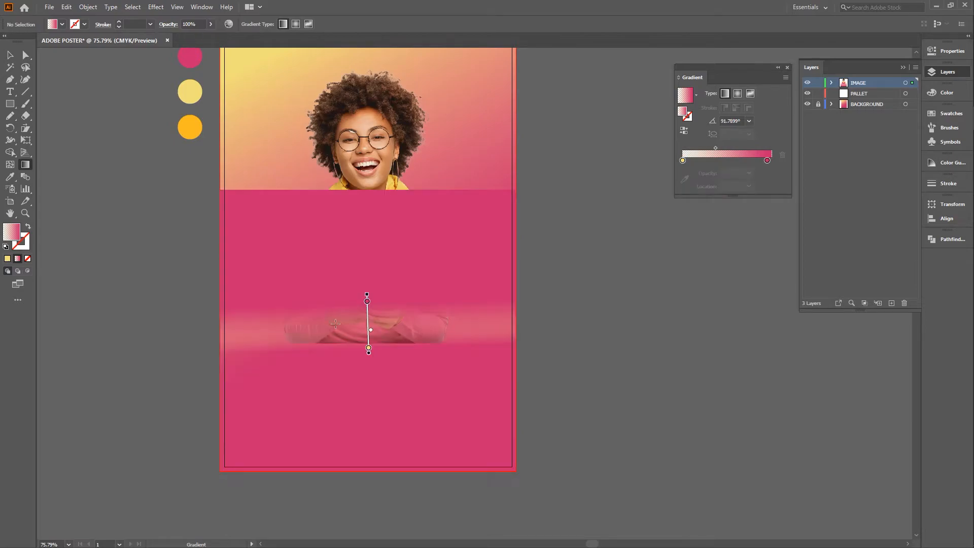
left_click_drag(343, 355, 343, 359)
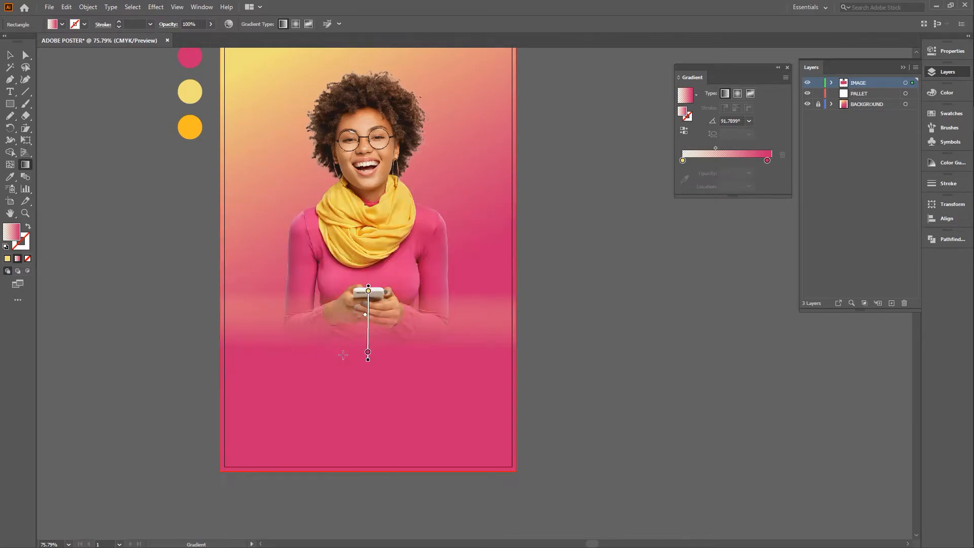
mouse_move(363, 188)
left_mouse_down()
mouse_move(355, 361)
mouse_move(368, 372)
left_mouse_up()
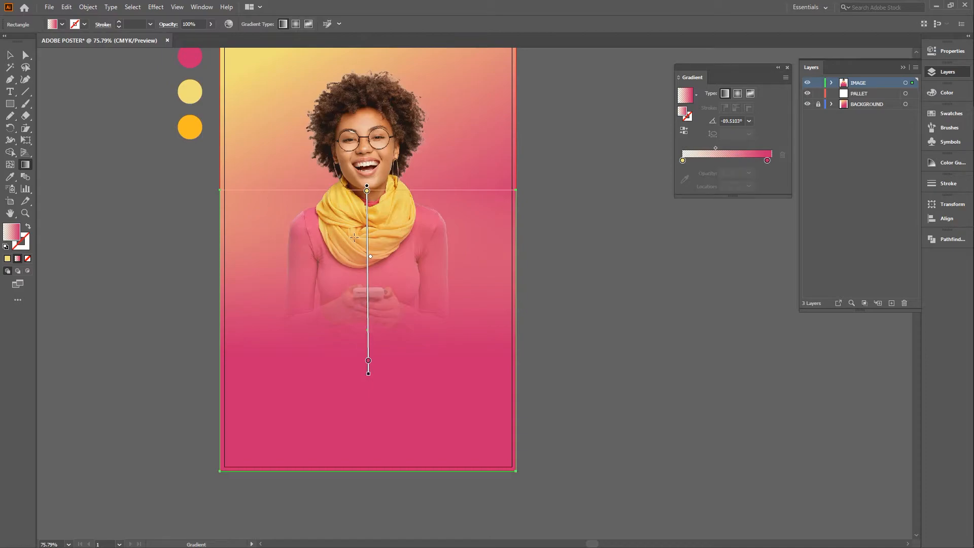
Set the pink gradient stop to about 84%, raise the midpoint, and position the gradient line from the woman's chin to below her image
left_click_drag(369, 362, 368, 340)
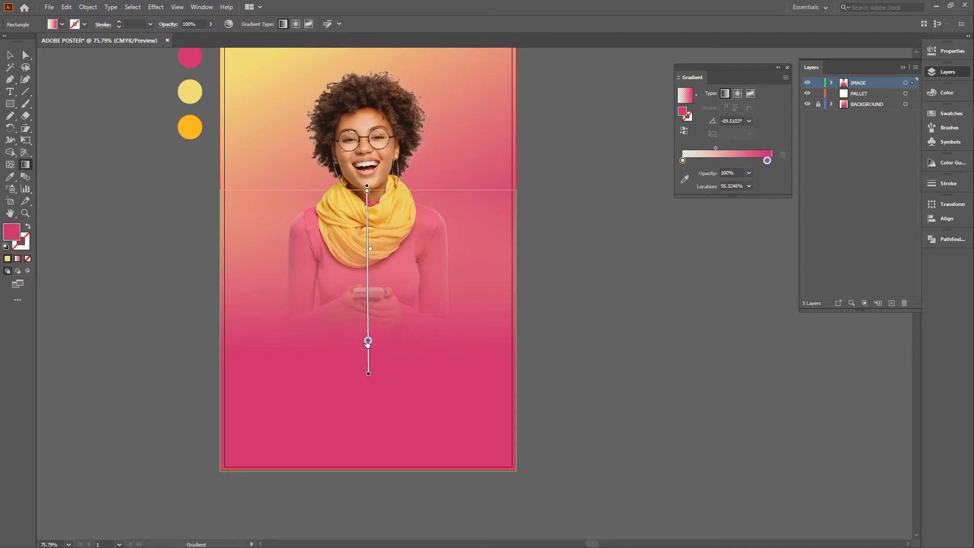
left_click_drag(373, 248, 374, 237)
left_click_drag(367, 188, 367, 164)
left_click_drag(369, 346, 369, 365)
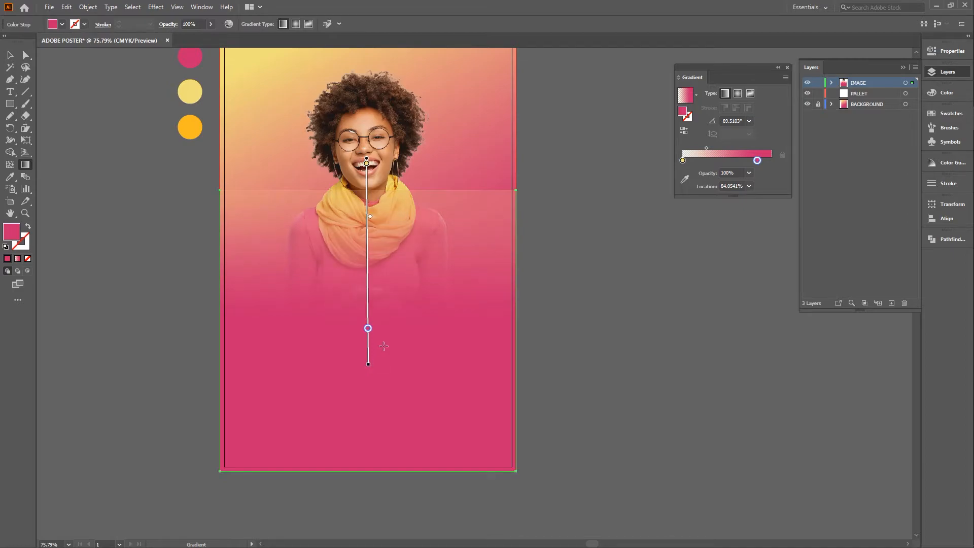
left_click_drag(368, 272, 368, 290)
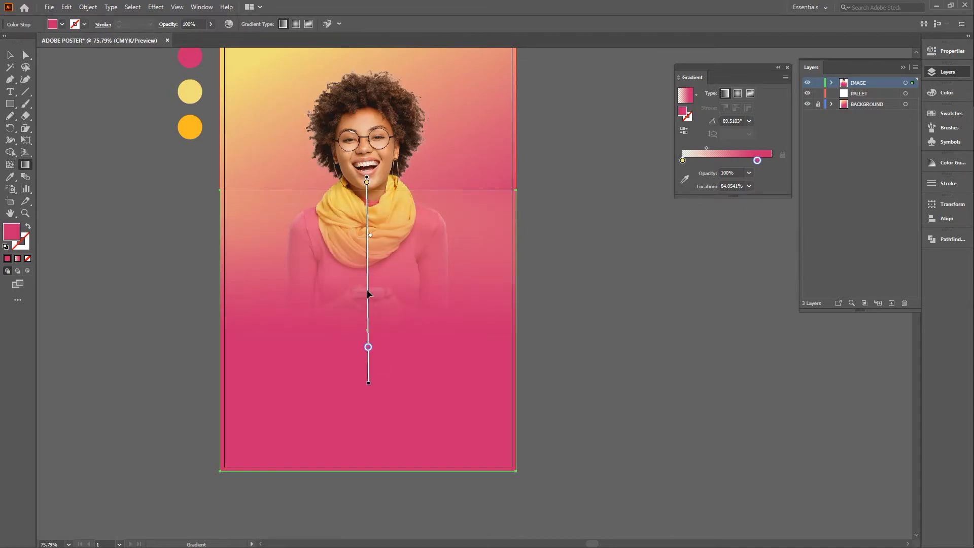
scroll(356, 298, "up", 2)
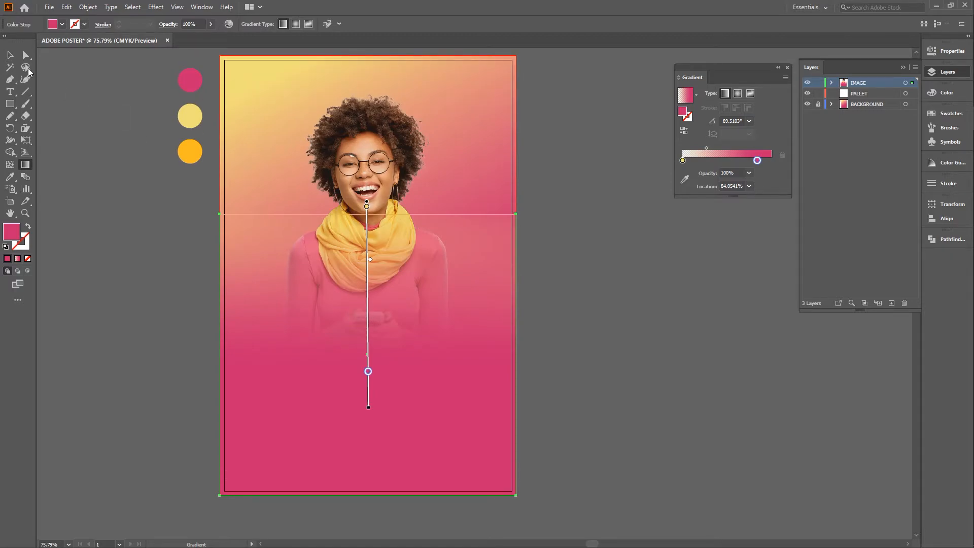
left_click(10, 55)
left_click(153, 233)
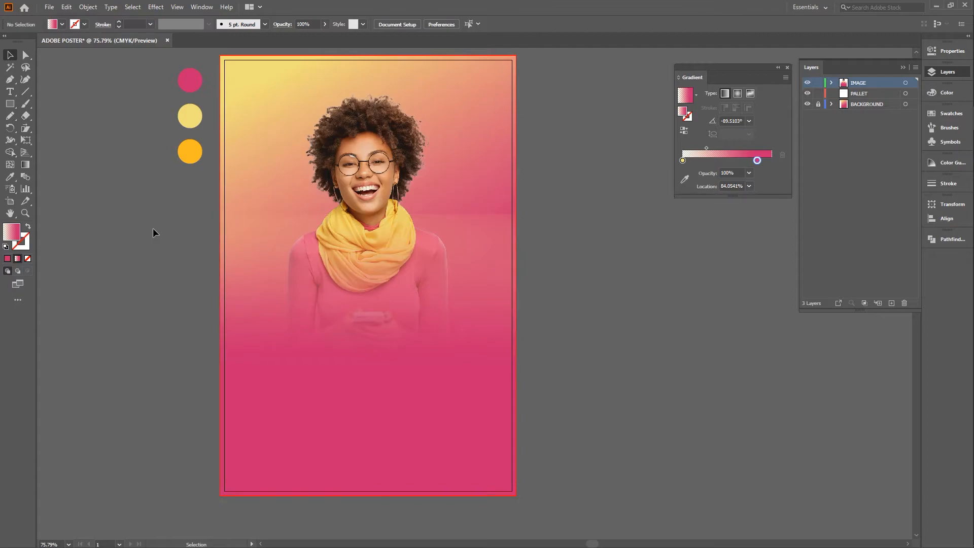
Move the rectangle's transparent yellow stop to about 11.9% and lower the gradient midpoint slightly, keeping the gradient vertical
left_click(323, 245)
left_click(23, 169)
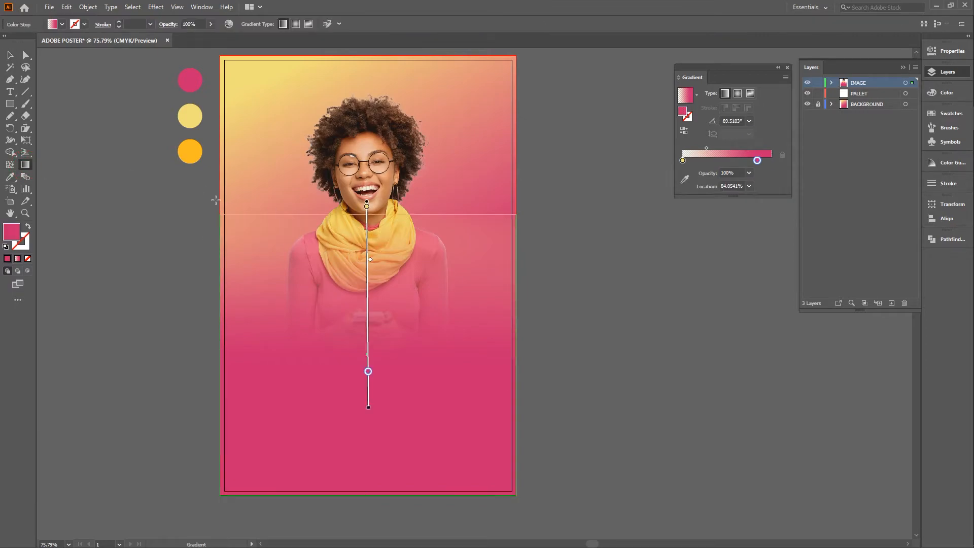
left_click(367, 225)
left_click_drag(367, 225, 367, 230)
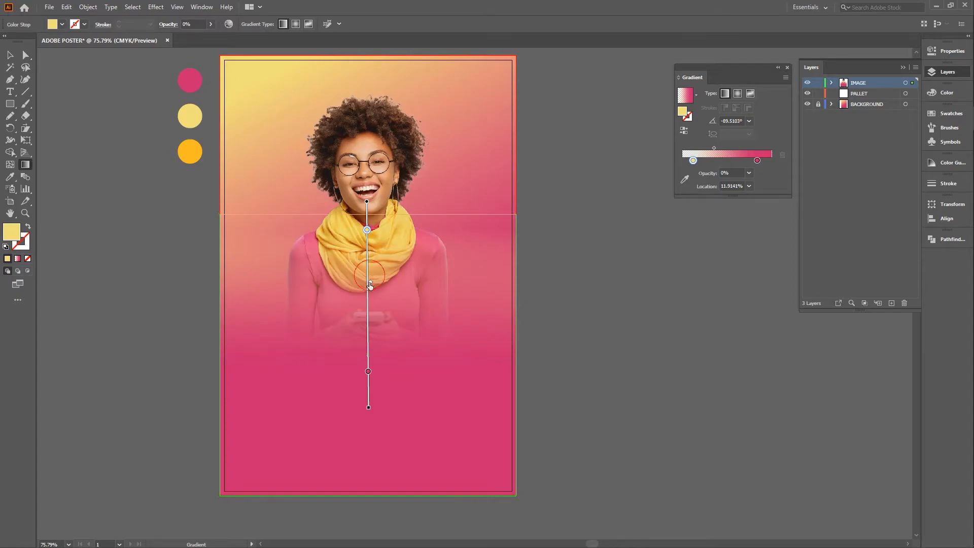
left_click_drag(370, 280, 370, 285)
left_click(132, 188)
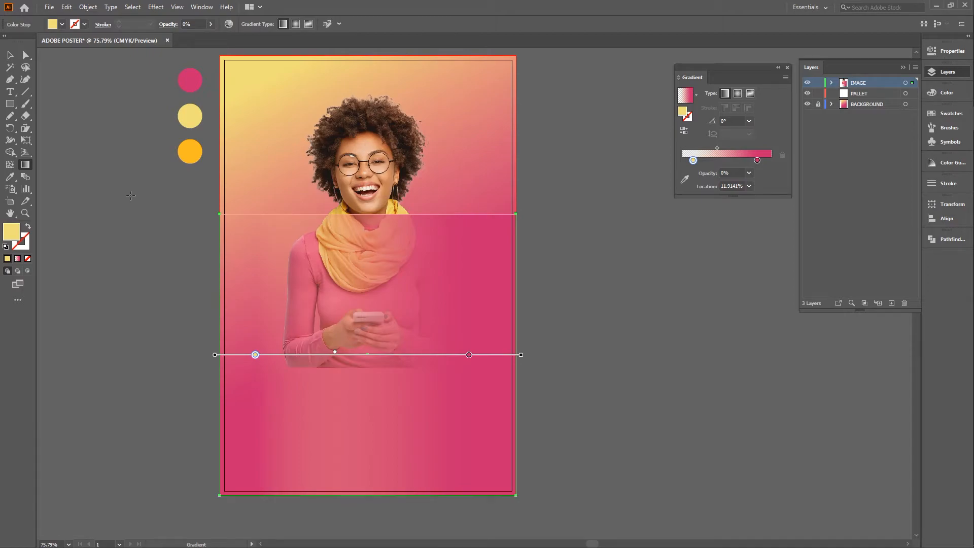
key("ctrl+z")
key("v")
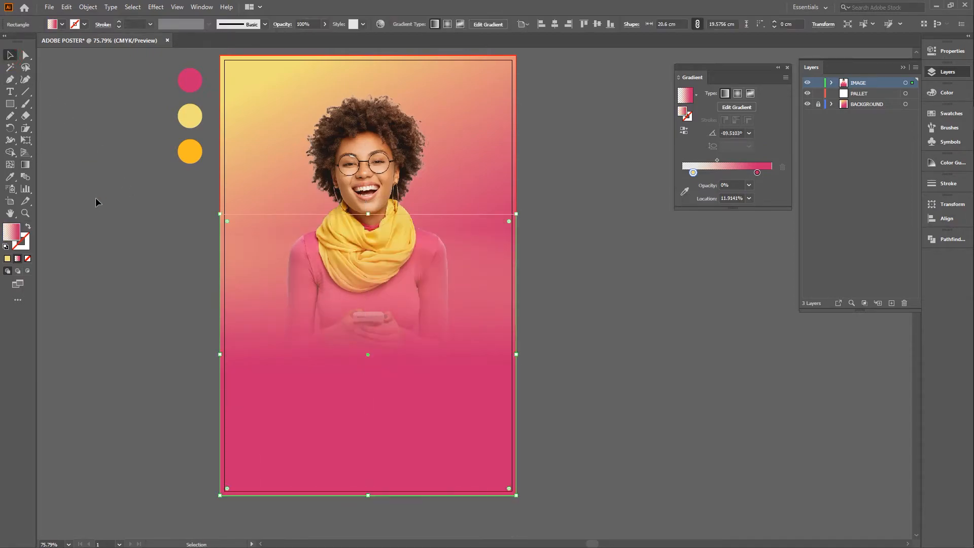
left_click(95, 214)
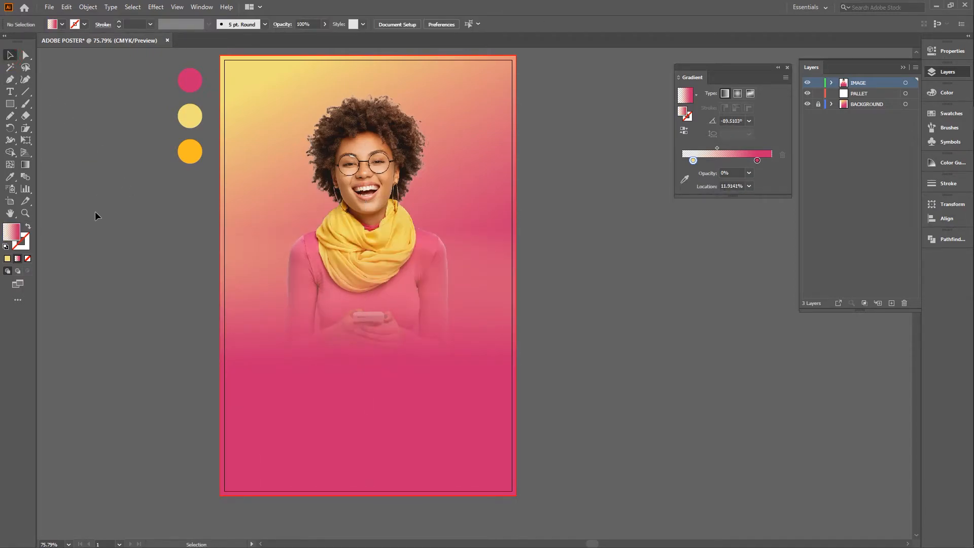
Replace the lower rectangle's transparent yellow gradient stop with a pink stop at 0% location and 0% opacity
scroll(97, 238, "down", 1)
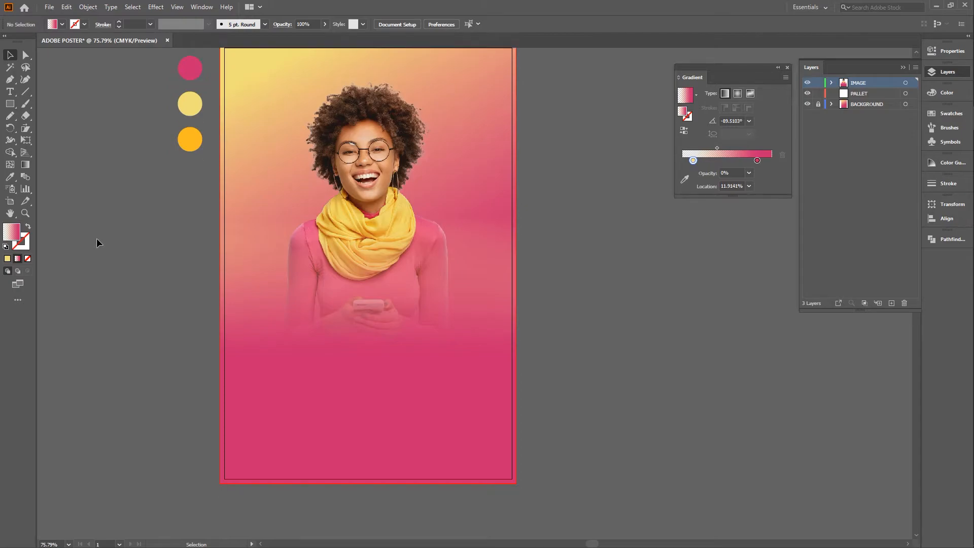
left_click(261, 236)
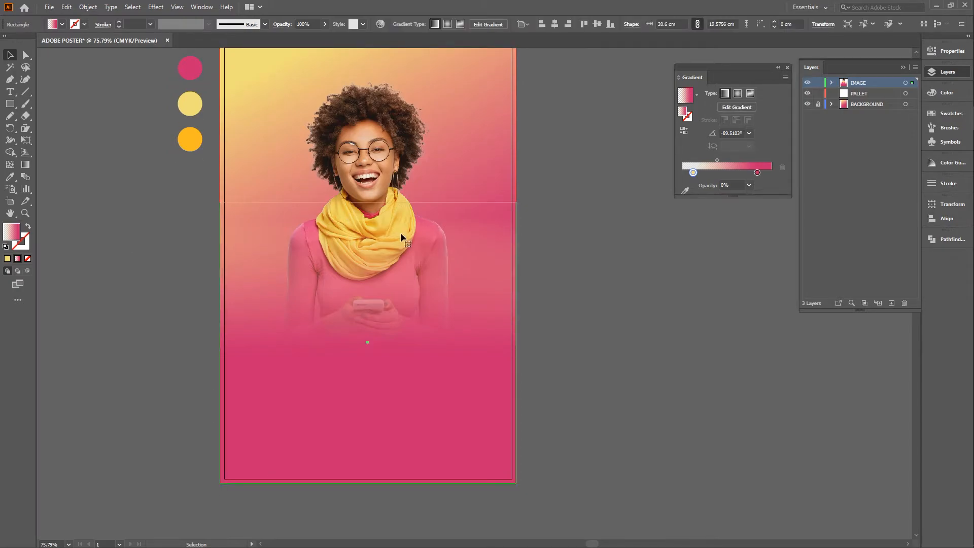
left_click(738, 174)
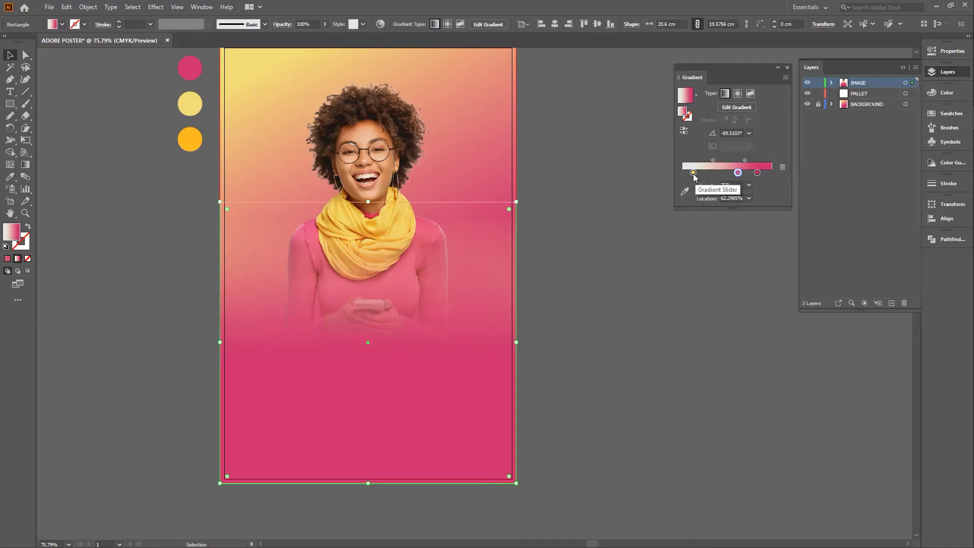
left_click_drag(694, 174, 690, 202)
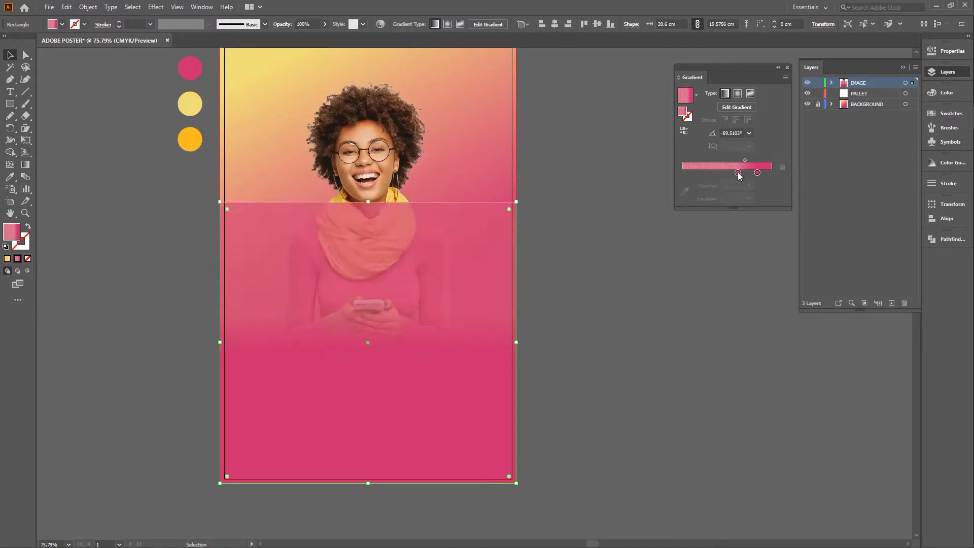
left_click_drag(738, 174, 666, 177)
left_click(749, 185)
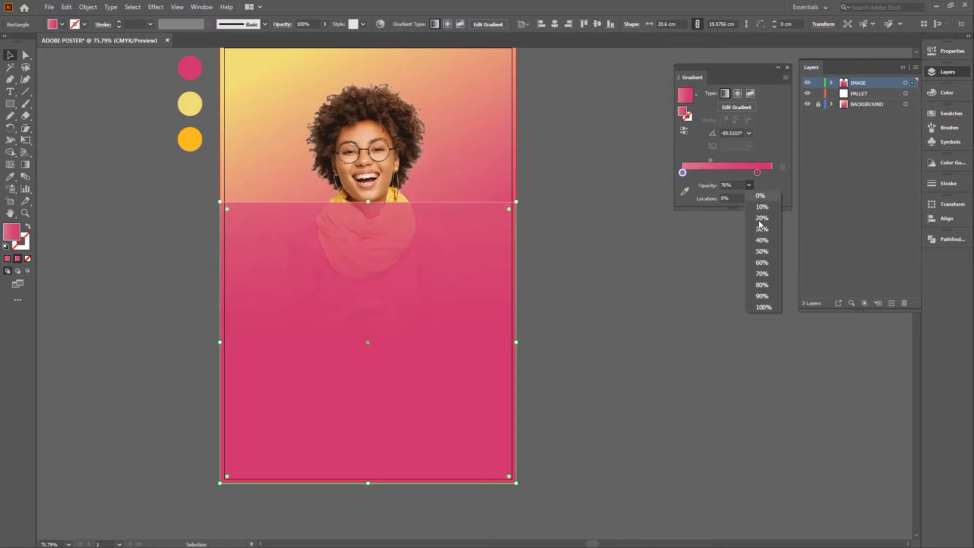
left_click(760, 196)
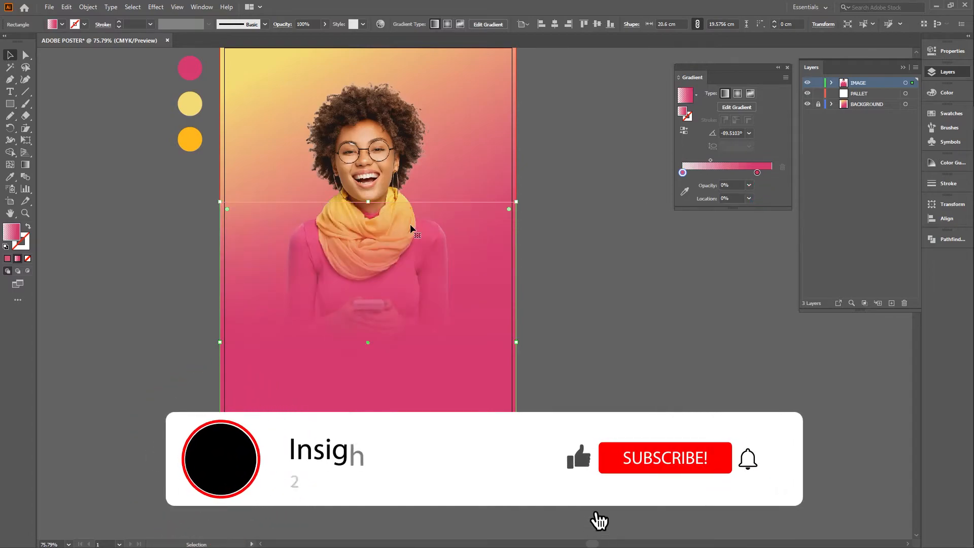
Move the rectangle's opaque pink gradient stop to about 90.2% and its transparent pink stop to about 12.3%
left_click_drag(757, 173, 755, 175)
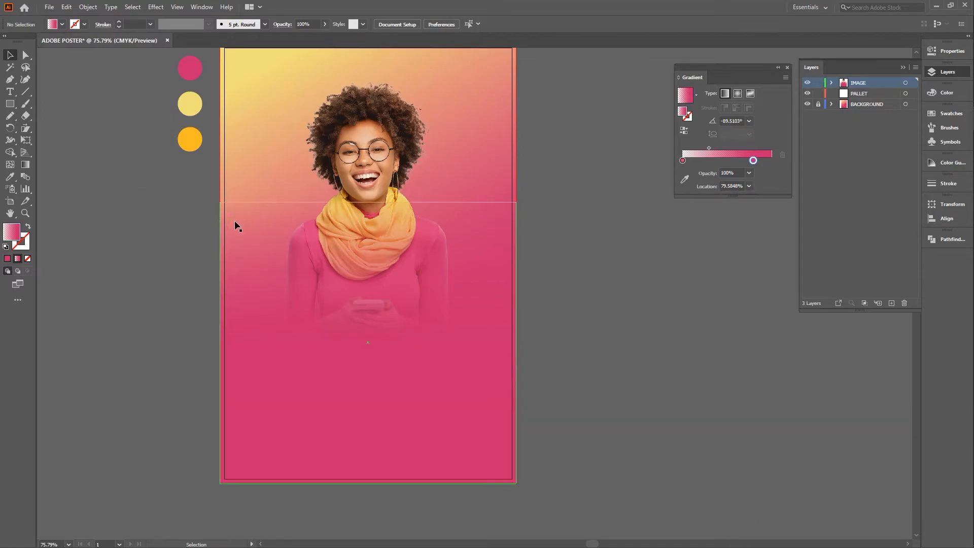
left_click(619, 187)
left_click(683, 173)
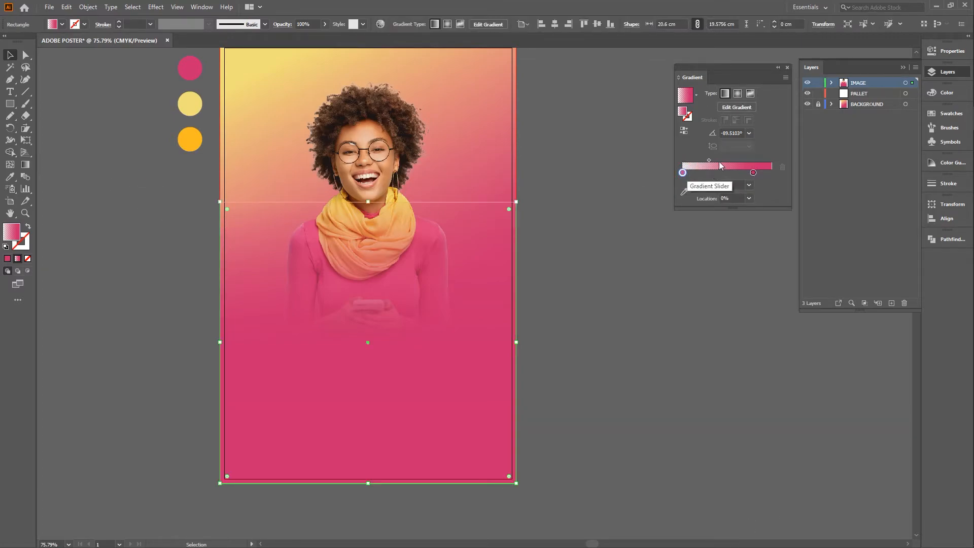
left_click_drag(754, 173, 763, 173)
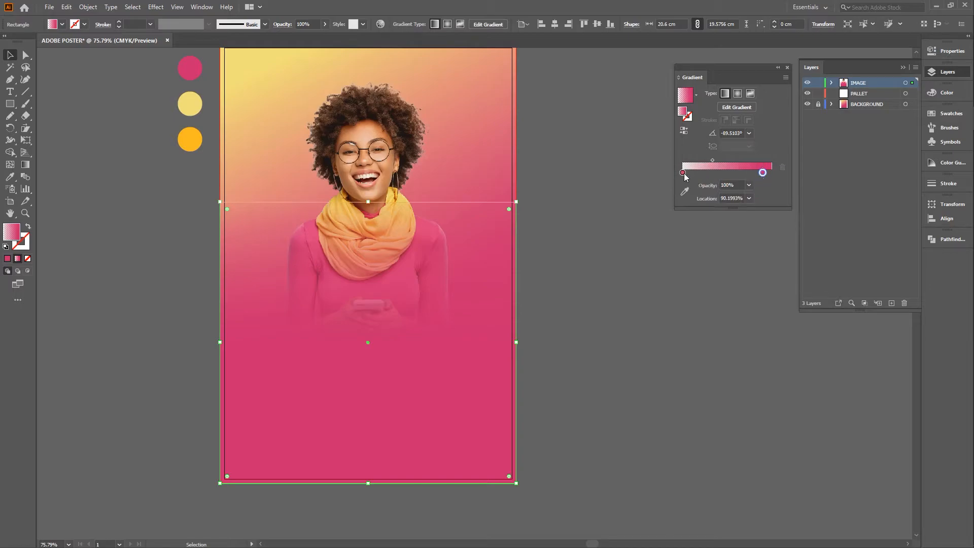
left_click_drag(683, 173, 695, 175)
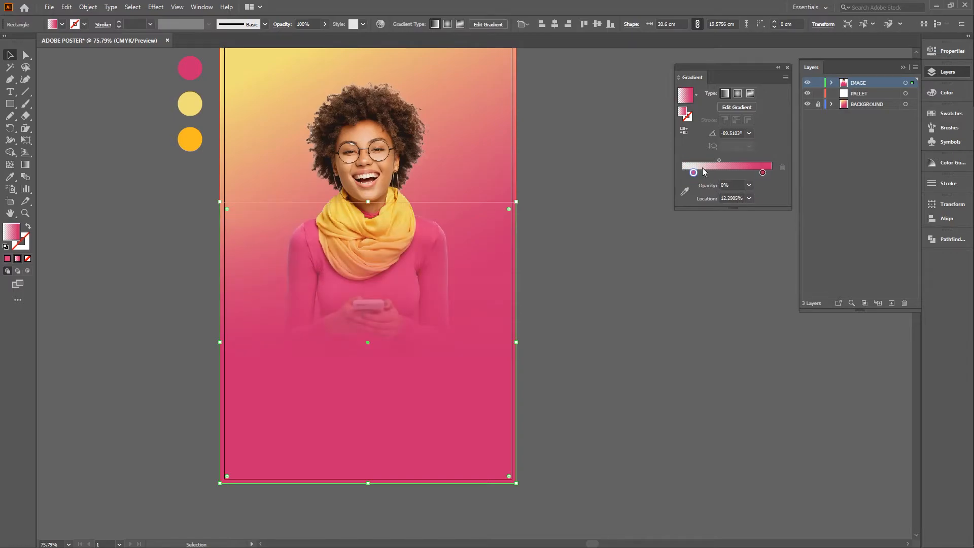
left_click(155, 204)
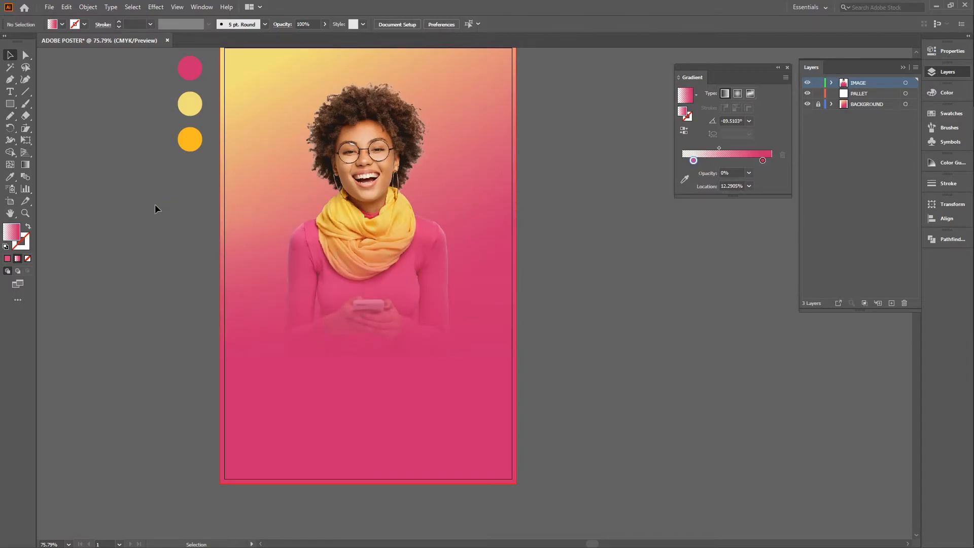
Shift the rectangle's gradient midpoint to about 32.3% so the pink fade starts slightly higher on the woman
scroll(133, 214, "down", 1)
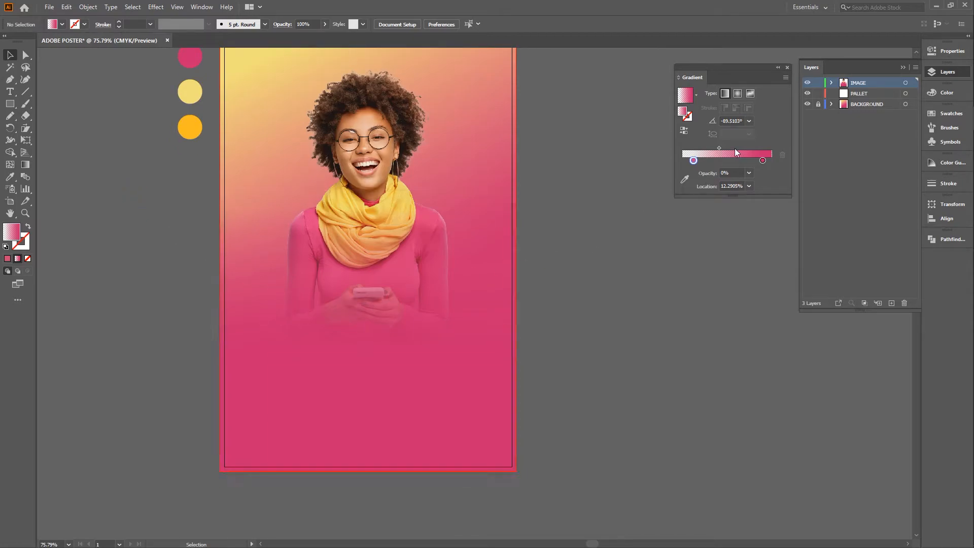
left_click_drag(720, 147, 712, 146)
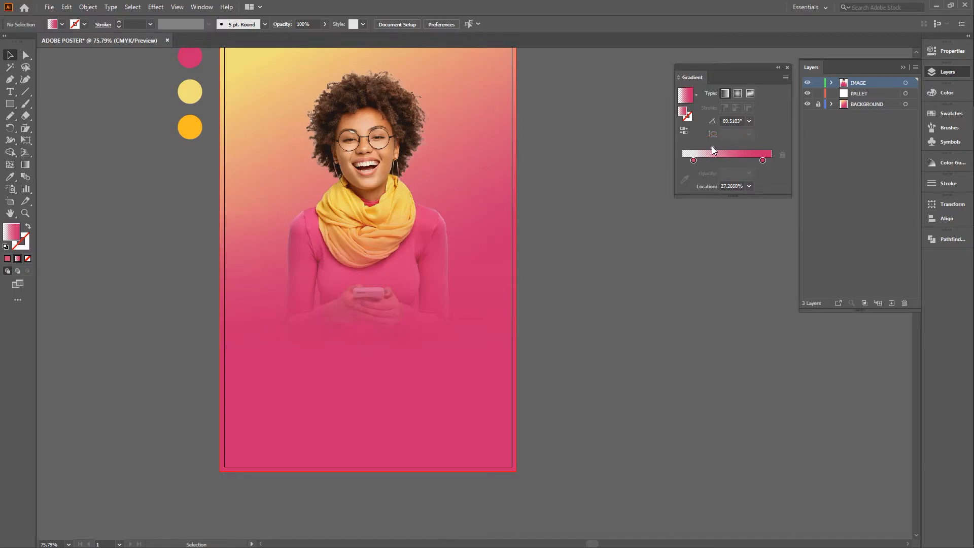
left_click(506, 269)
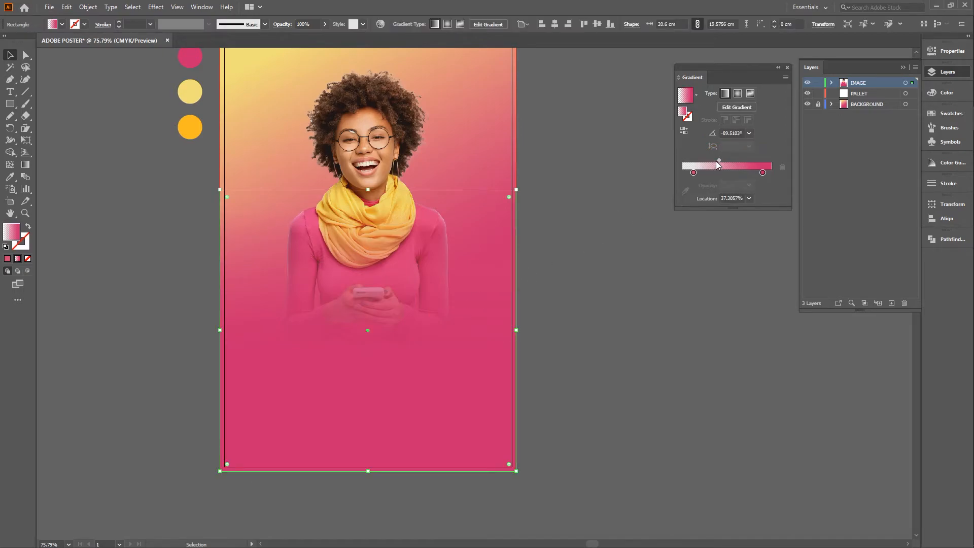
left_click_drag(719, 162, 716, 162)
left_click(594, 264)
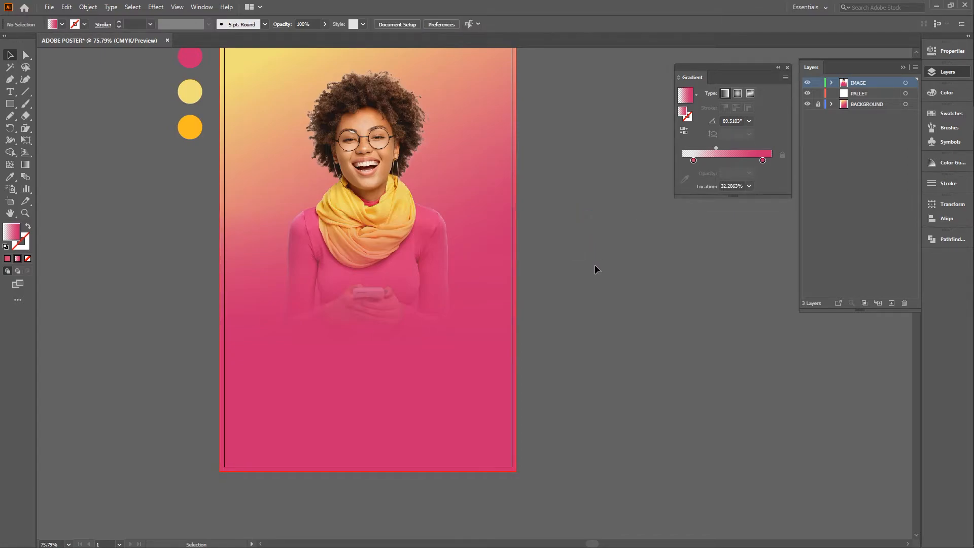
Lock the IMAGE layer and close the gradient settings
scroll(595, 264, "down", 2)
scroll(468, 301, "up", 2)
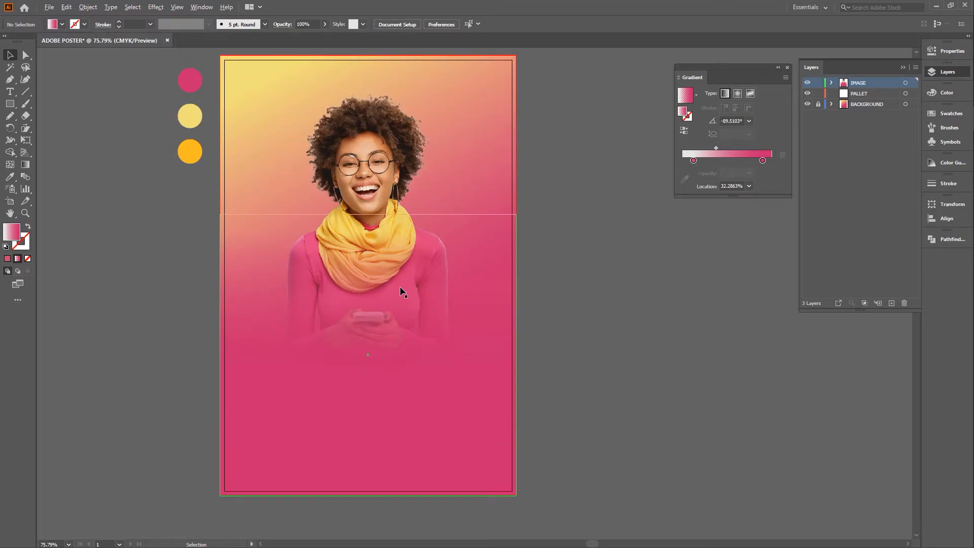
scroll(399, 286, "down", 1)
scroll(398, 286, "down", 1)
scroll(397, 285, "up", 2)
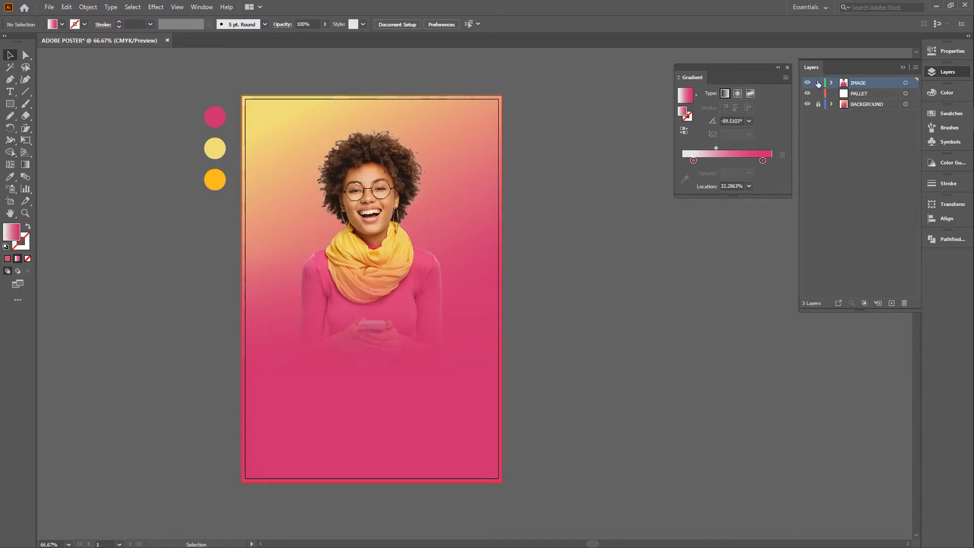
left_click_drag(713, 73, 616, 80)
left_click(692, 73)
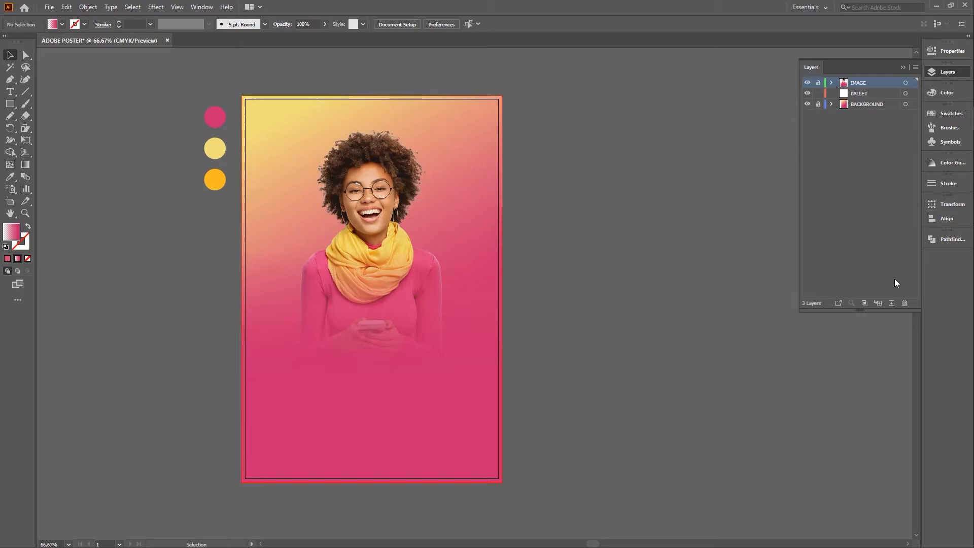
Create a new layer above IMAGE and name it TEXT
scroll(617, 252, "down", 1)
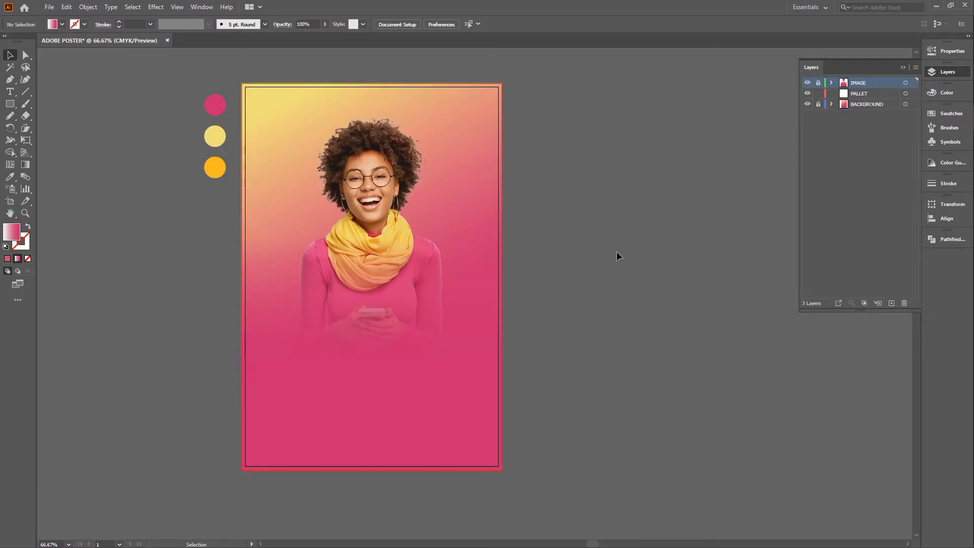
scroll(616, 252, "up", 1)
scroll(616, 251, "down", 1)
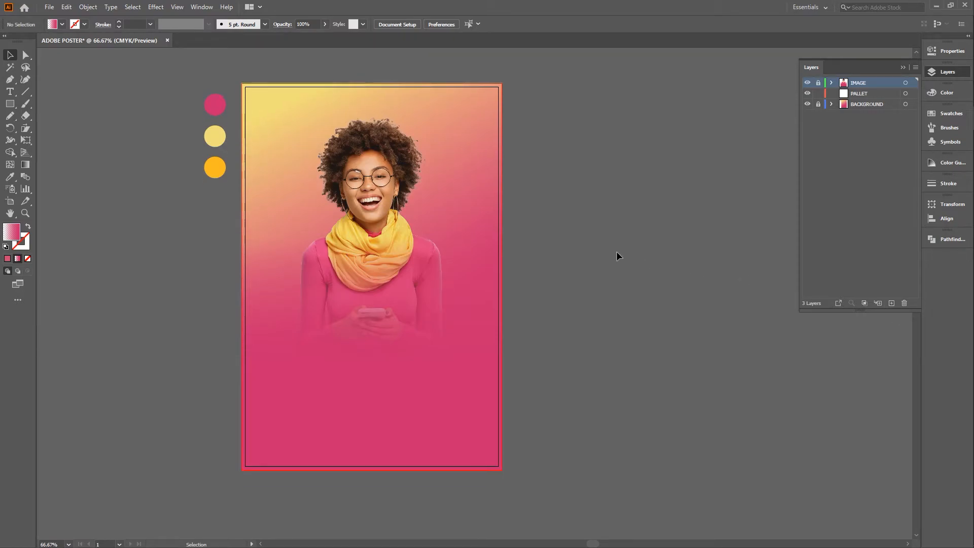
left_click(891, 303)
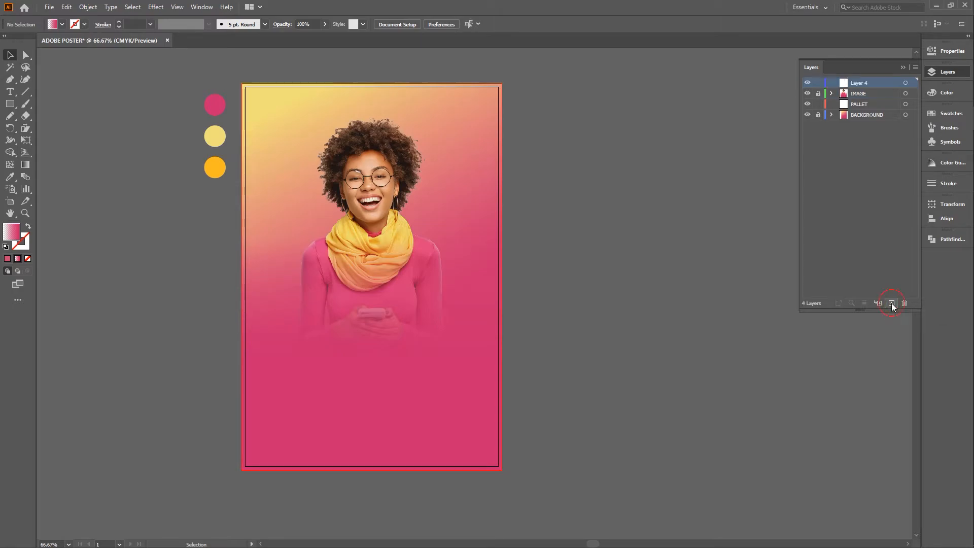
double_click(868, 83)
type("TEXT")
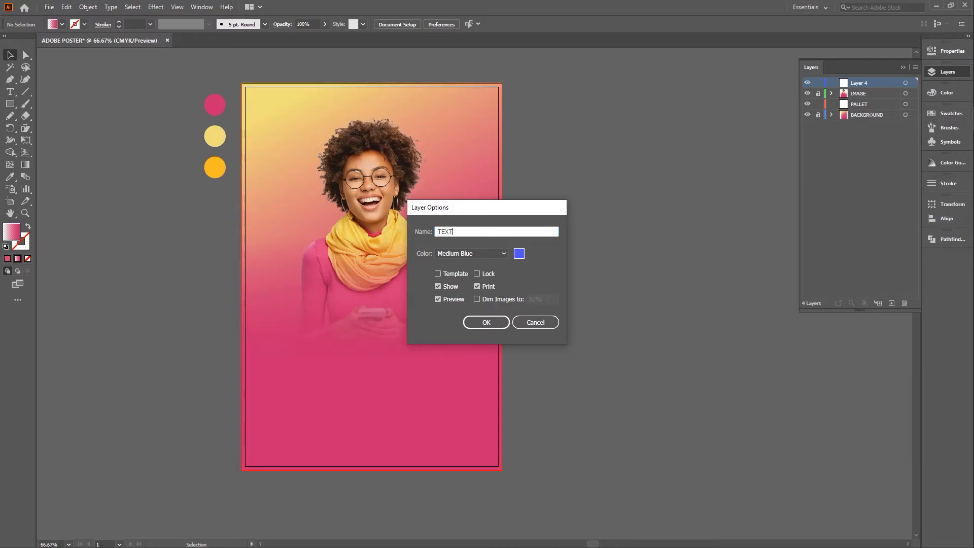
key("Return")
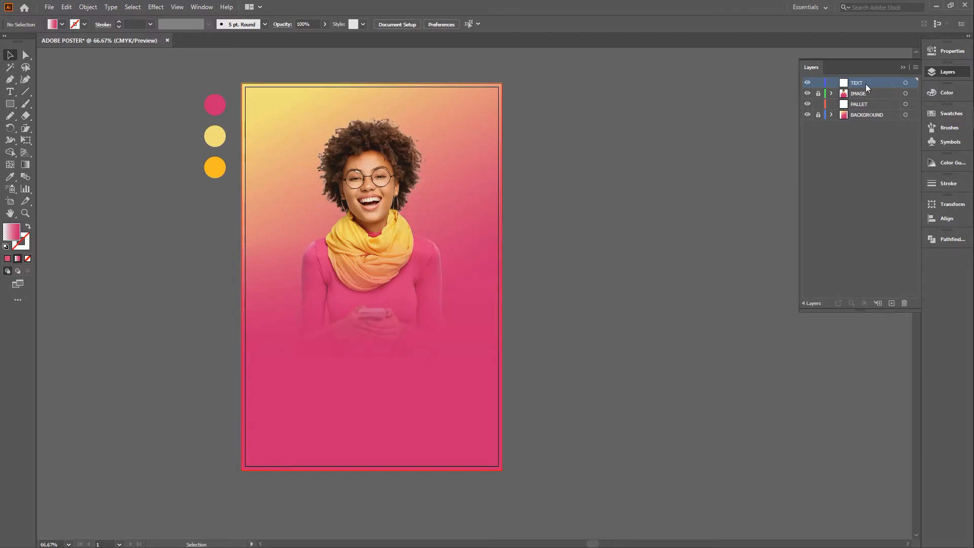
Add the text "DIGITAL" at 72 pt across the woman's lower torso on the TEXT layer
left_click(10, 92)
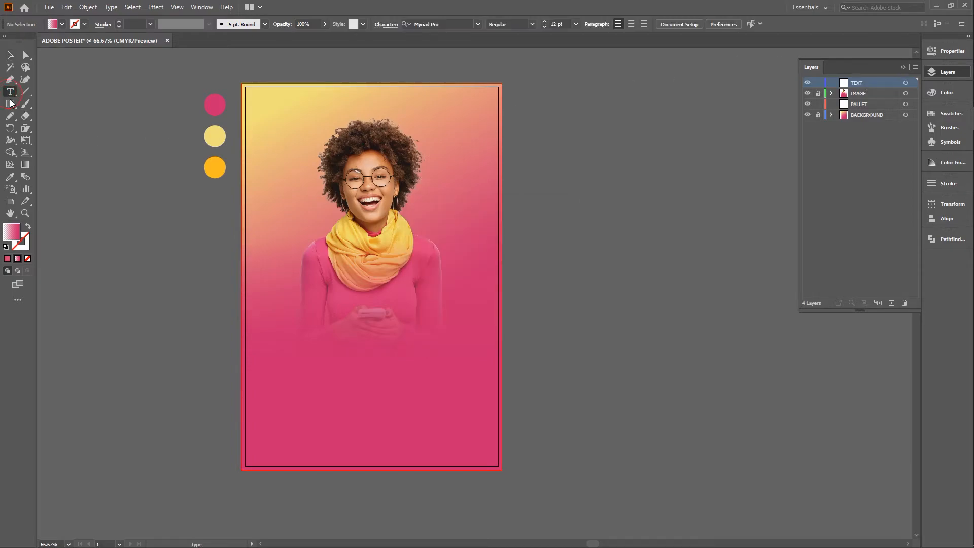
left_click(279, 322)
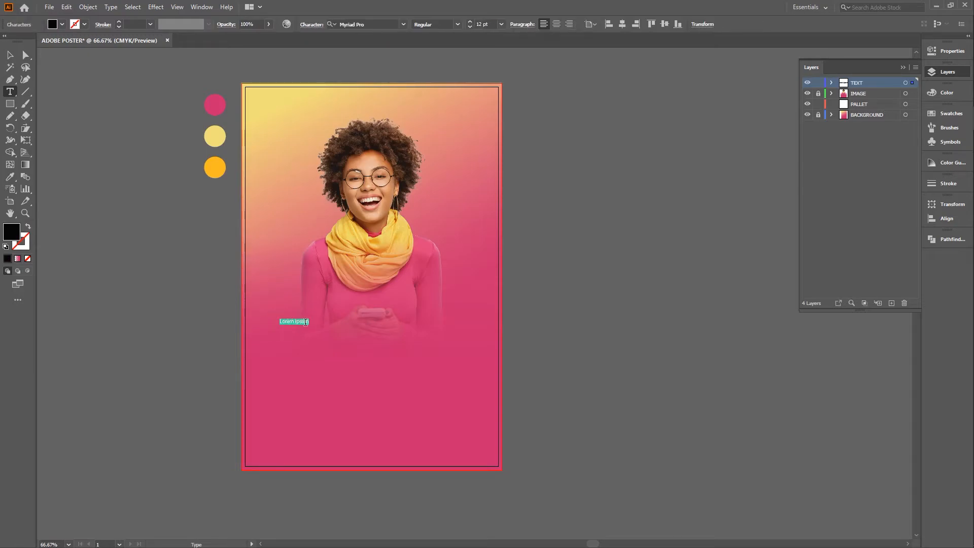
left_click(501, 24)
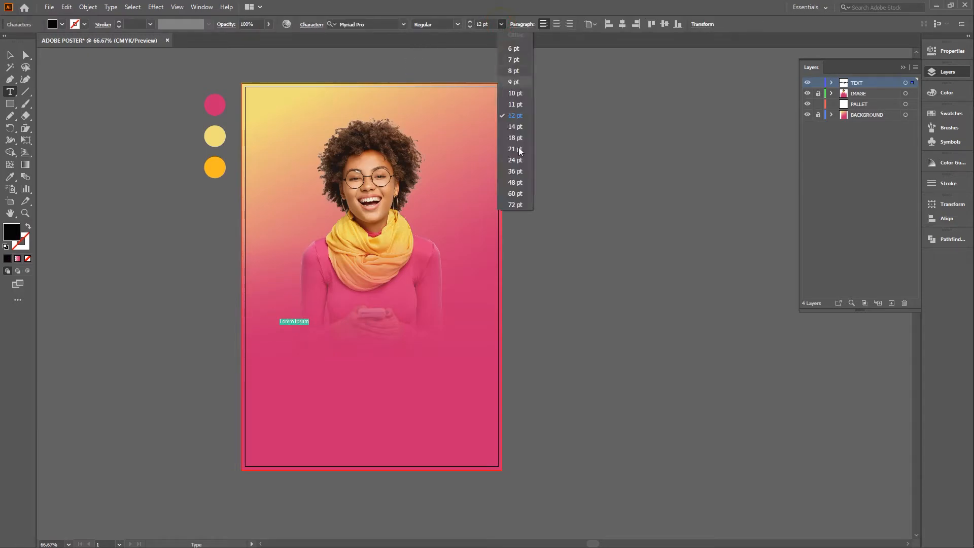
left_click(515, 205)
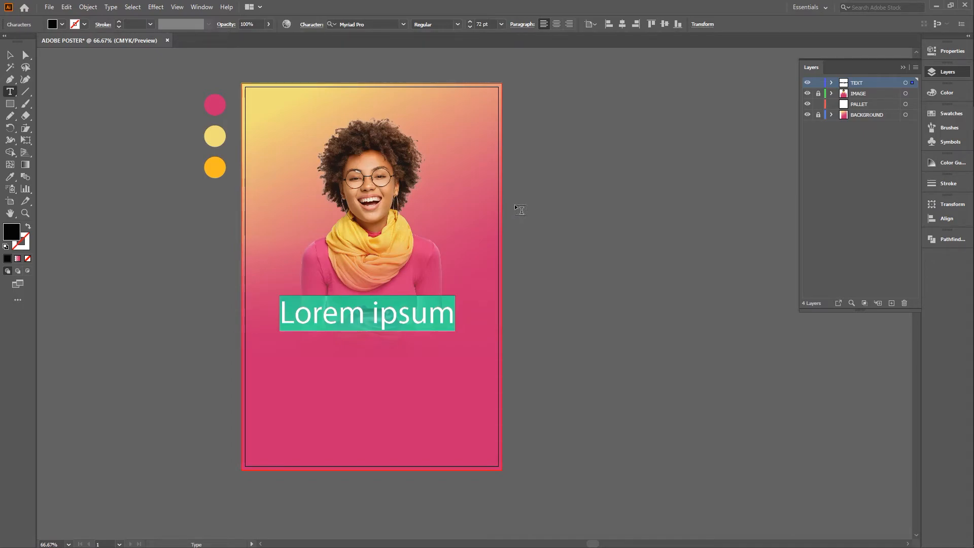
type("D")
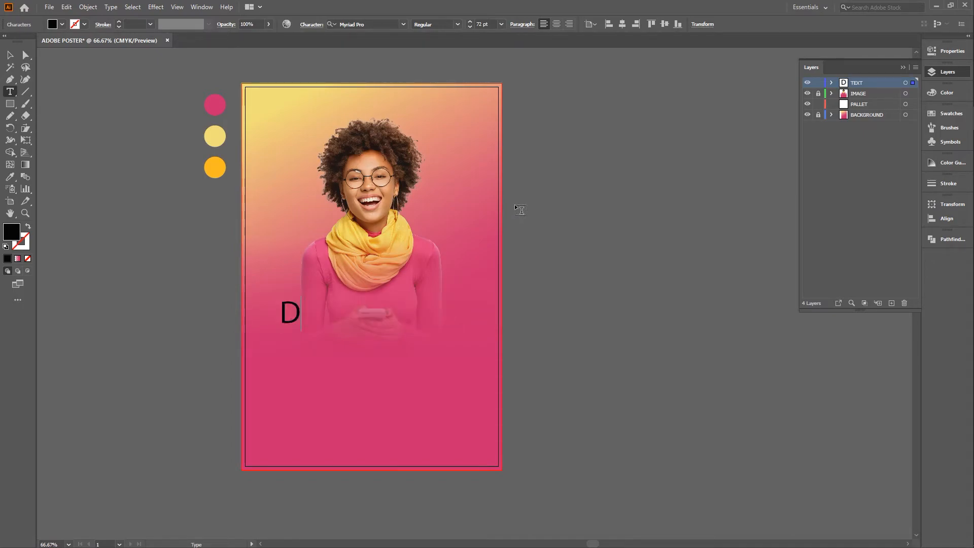
type("IGITAL")
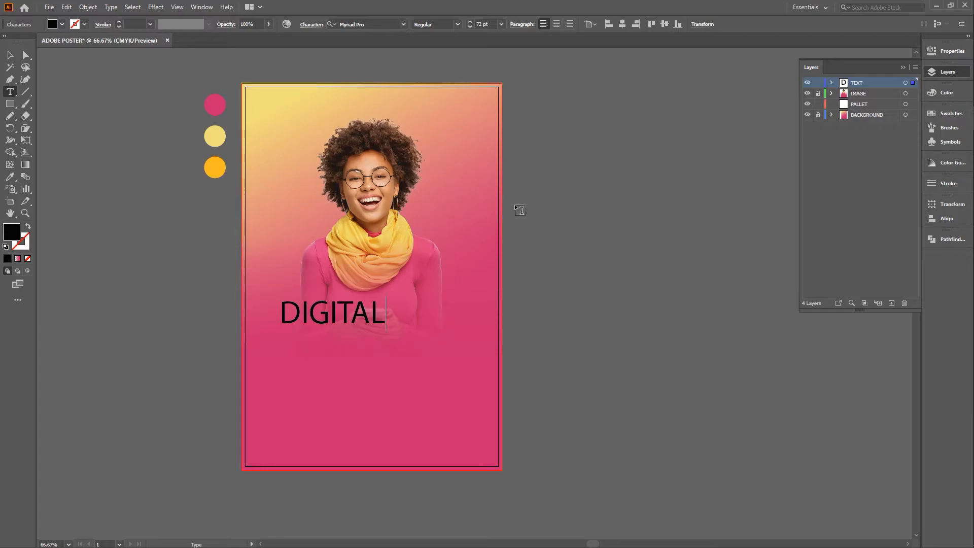
key("Return")
key("BackSpace")
Set the font of the "DIGITAL" text to Helvetica LT Std Black Condensed
left_click(25, 54)
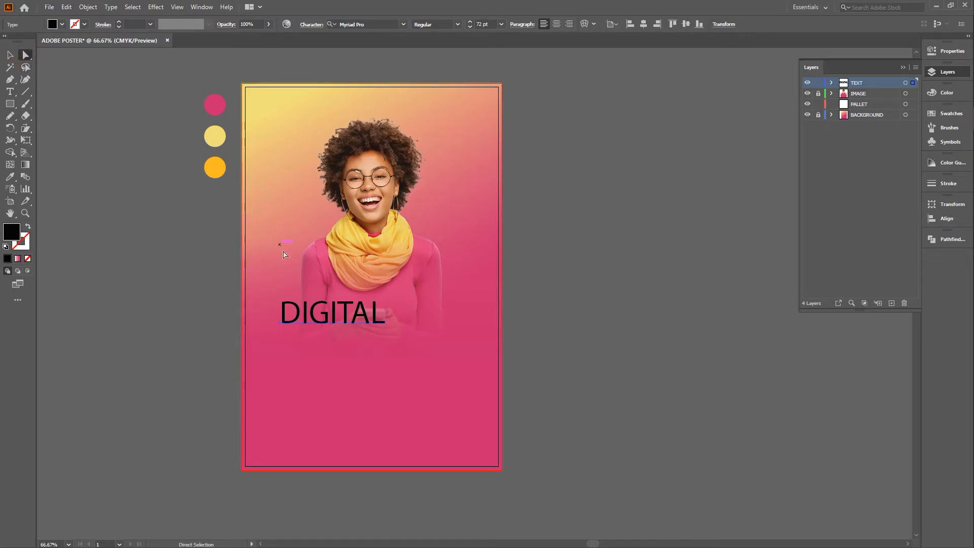
key("t")
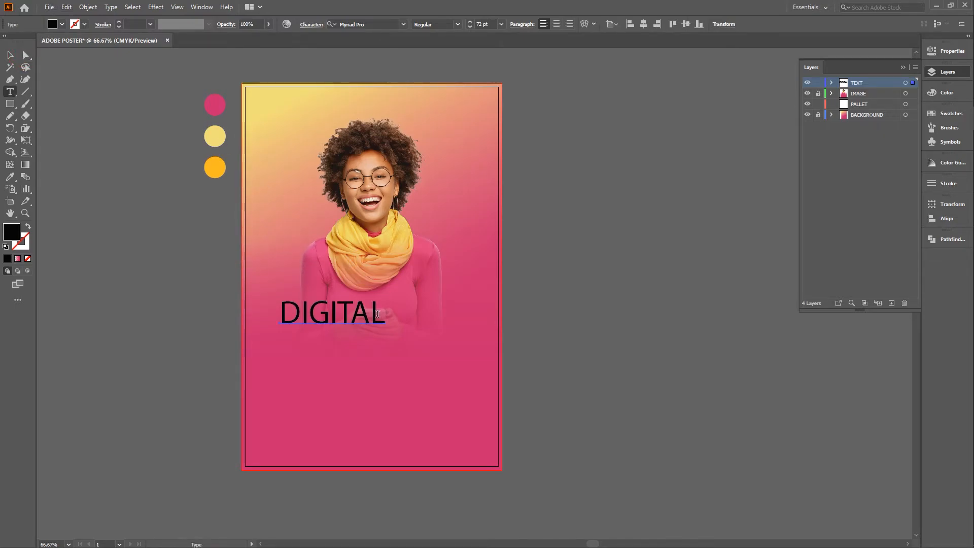
left_click(378, 314)
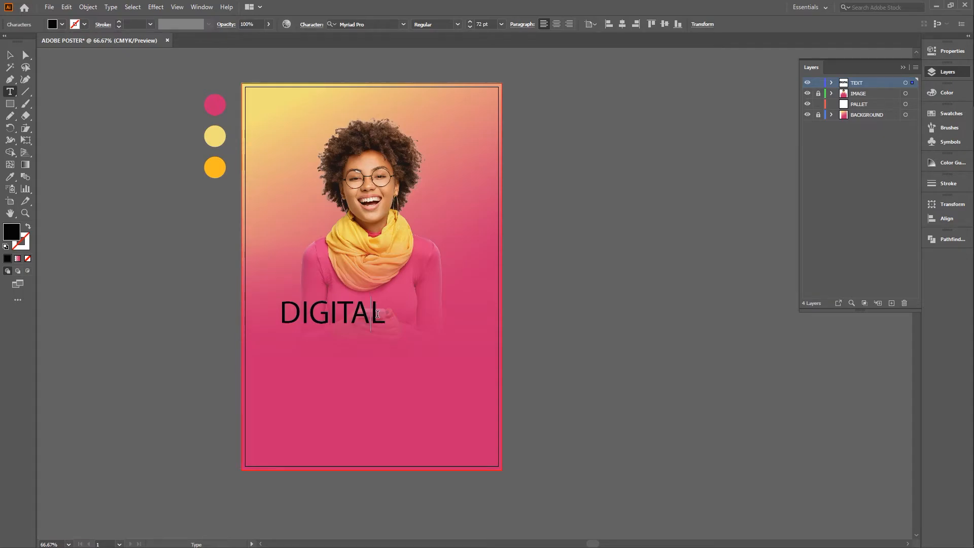
left_click(24, 57)
left_click(352, 23)
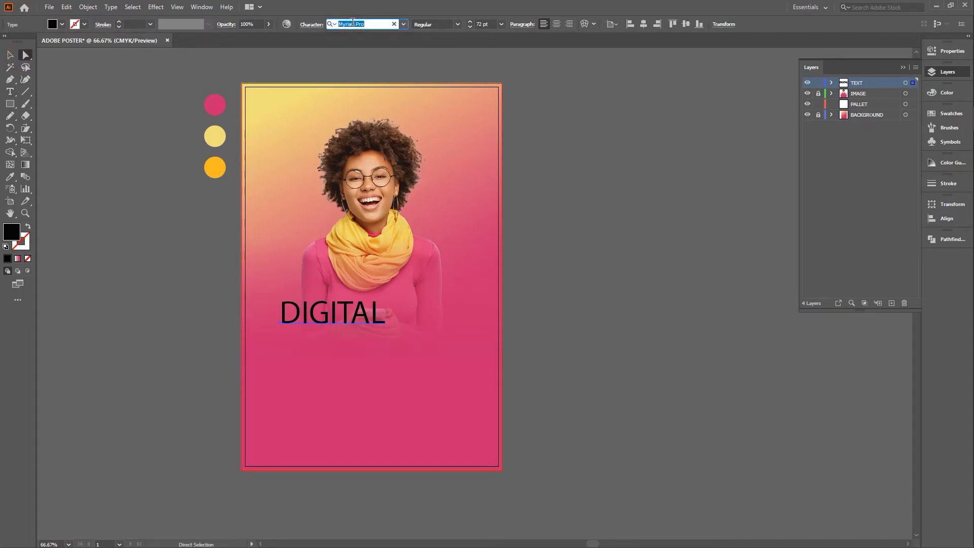
type("HE")
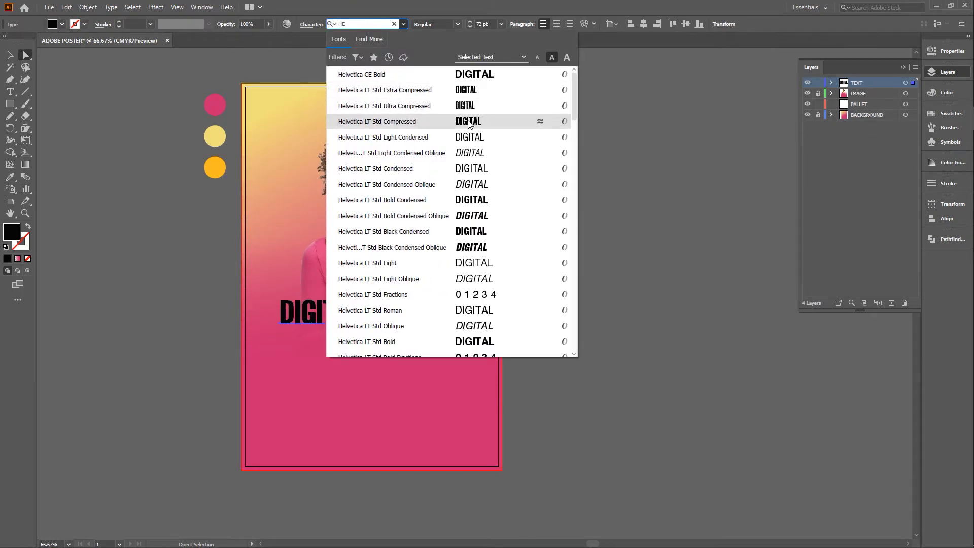
left_click(474, 233)
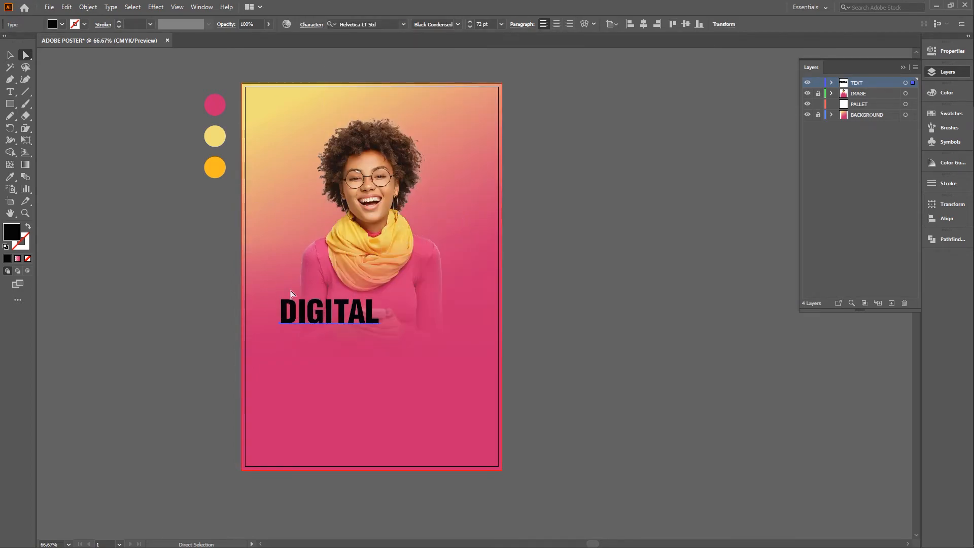
Set the "DIGITAL" text's fill to white and move it slightly down and to the right over the woman's lower torso
left_click(62, 25)
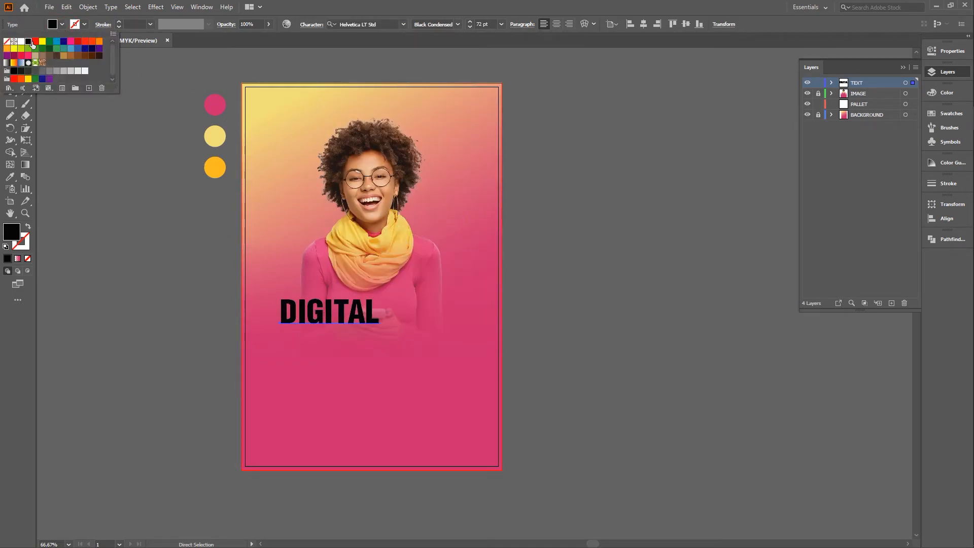
left_click(21, 44)
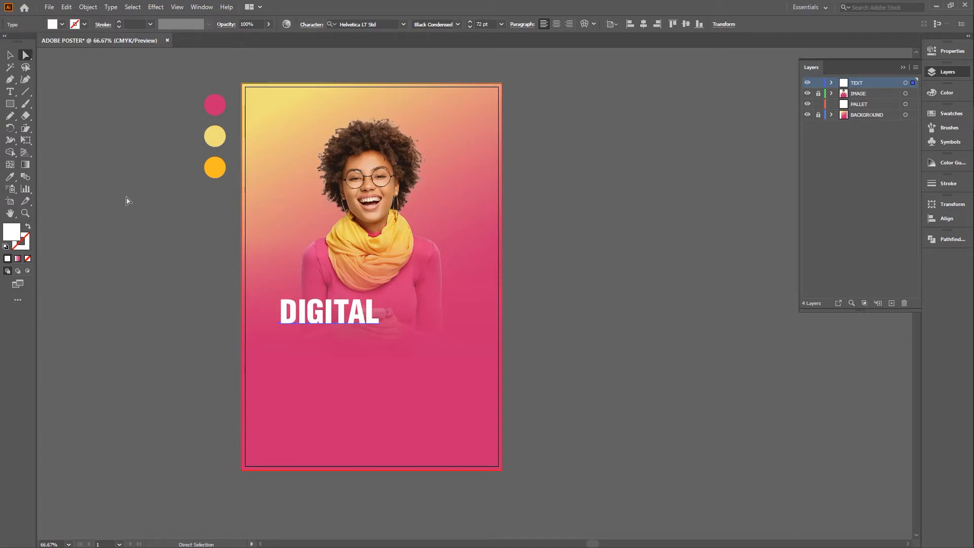
scroll(125, 200, "down", 2)
left_click_drag(308, 279, 318, 289)
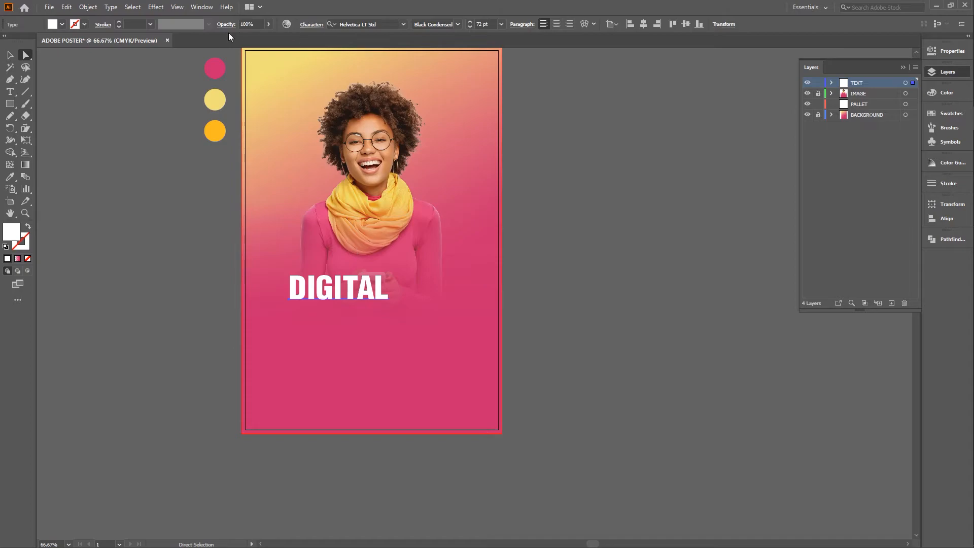
Shear the "DIGITAL" text vertically so its baseline slants upward to the right
left_click(25, 128)
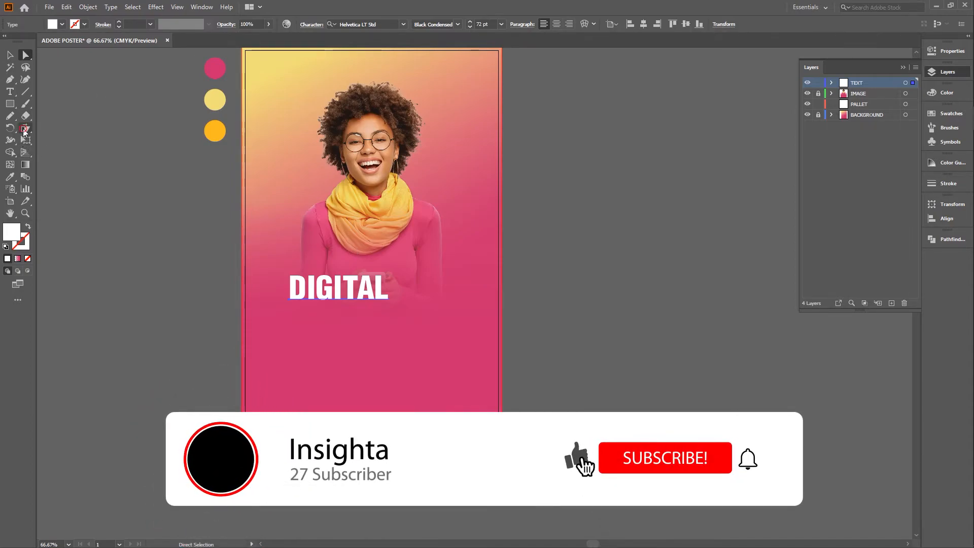
left_click_drag(372, 296, 376, 290)
left_click_drag(376, 287, 377, 284)
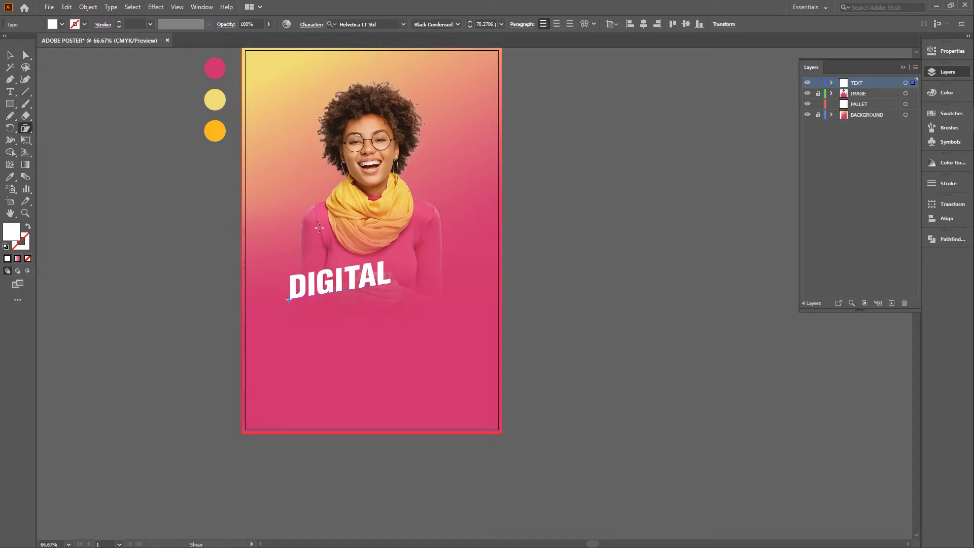
left_click(26, 54)
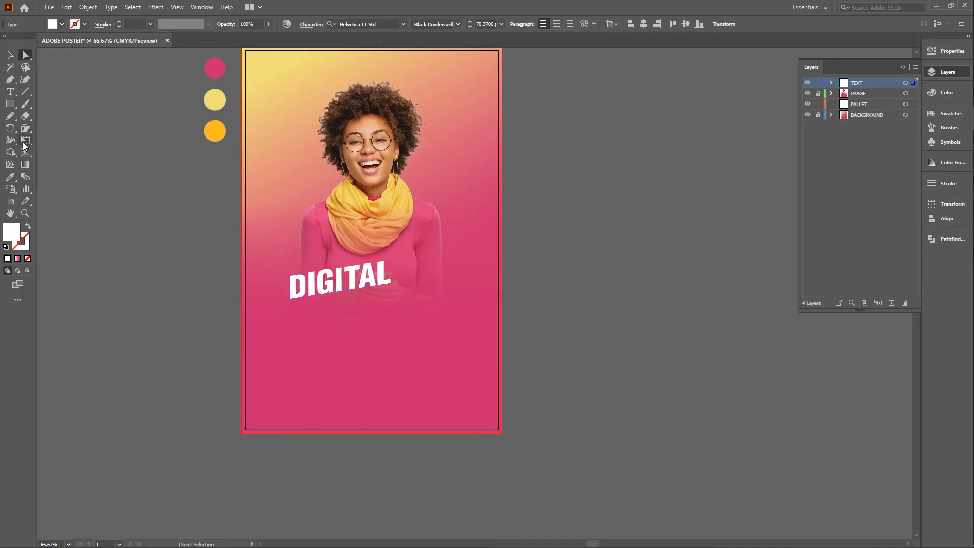
left_click(127, 152)
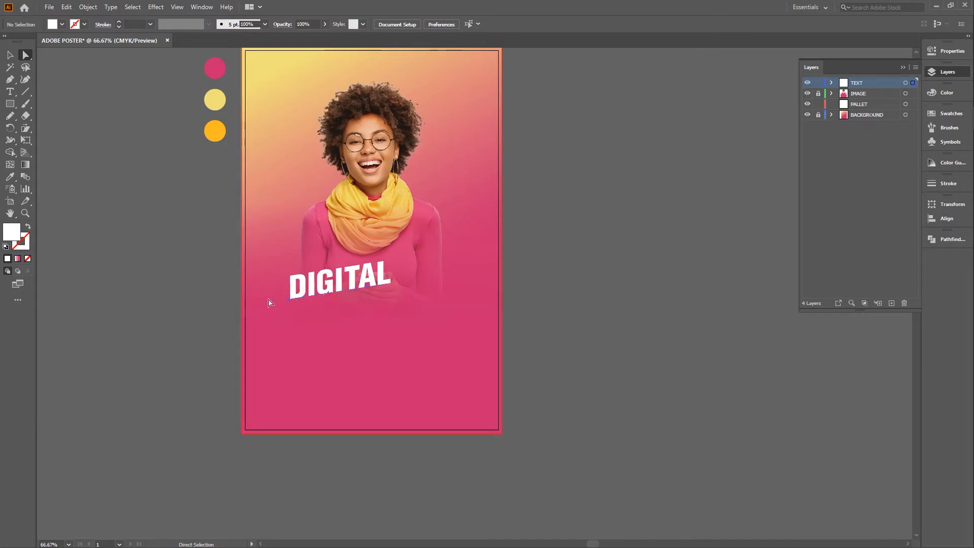
Duplicate the slanted "DIGITAL" text straight down twice at equal spacing to form three stacked lines
left_click(292, 295)
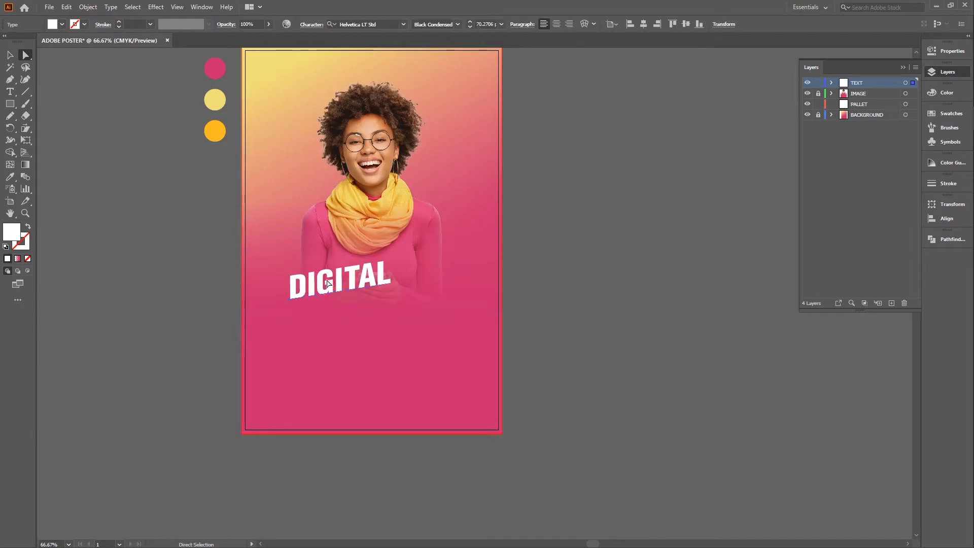
left_click_drag(327, 282, 326, 308)
key("ctrl+d")
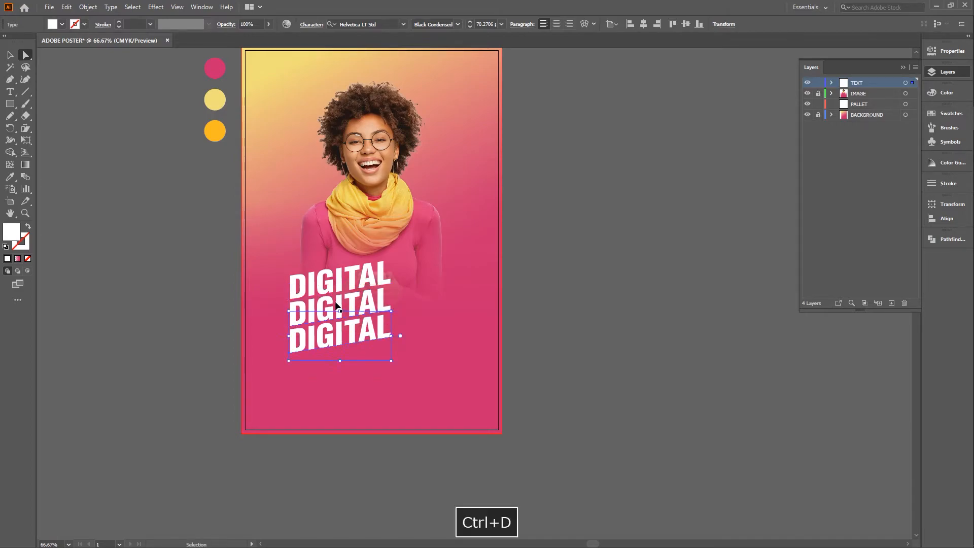
Replace the second headline line with "MARKETING" and the third with "AGENCY"
key("t")
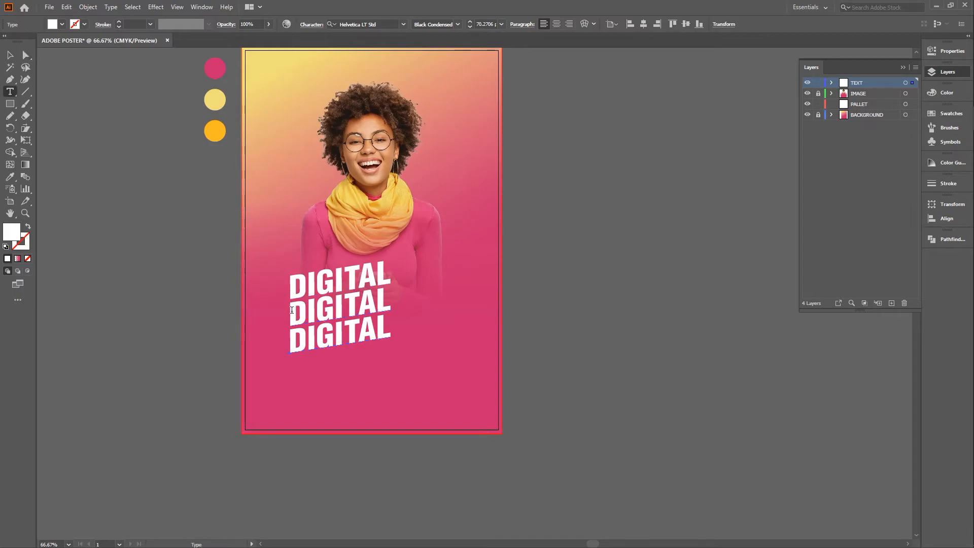
left_click_drag(292, 309, 384, 296)
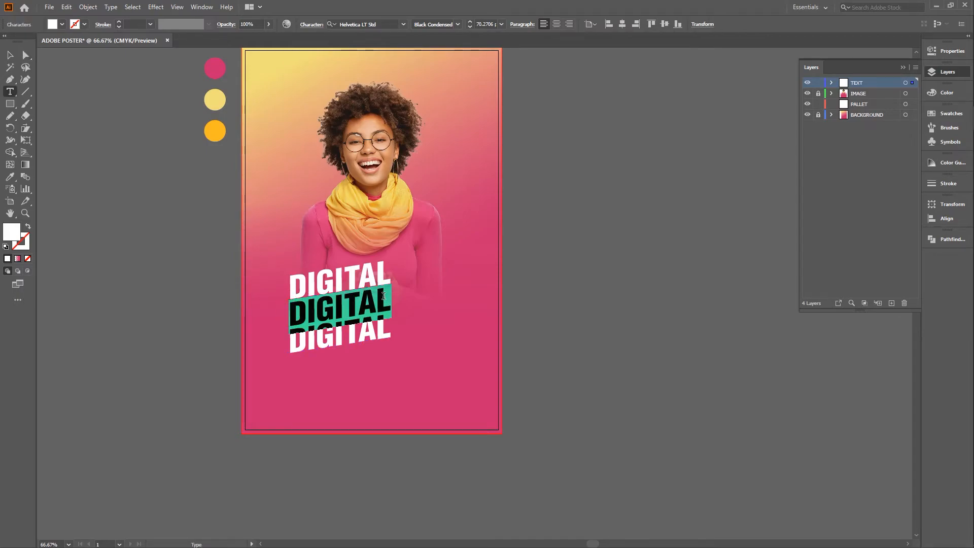
type("MARKE")
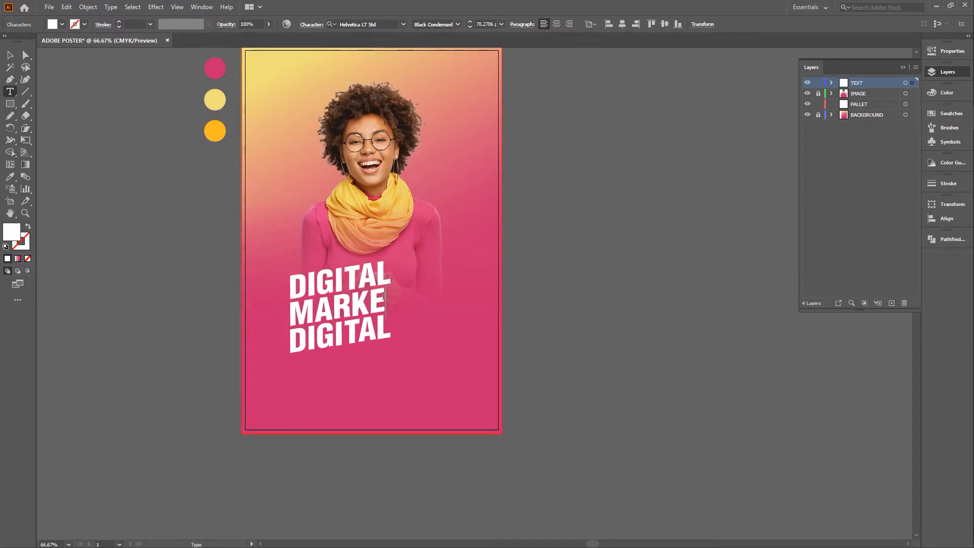
type("TING")
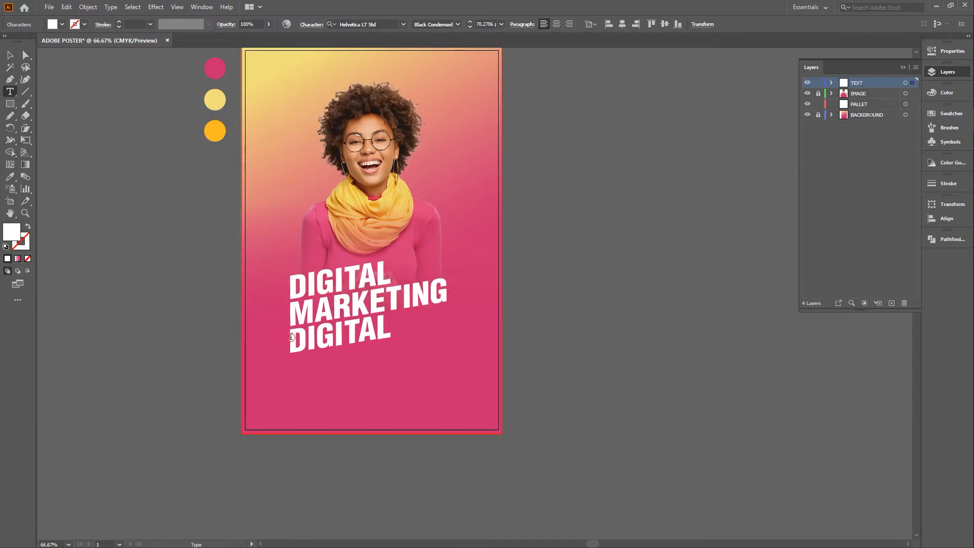
key("ctrl+a")
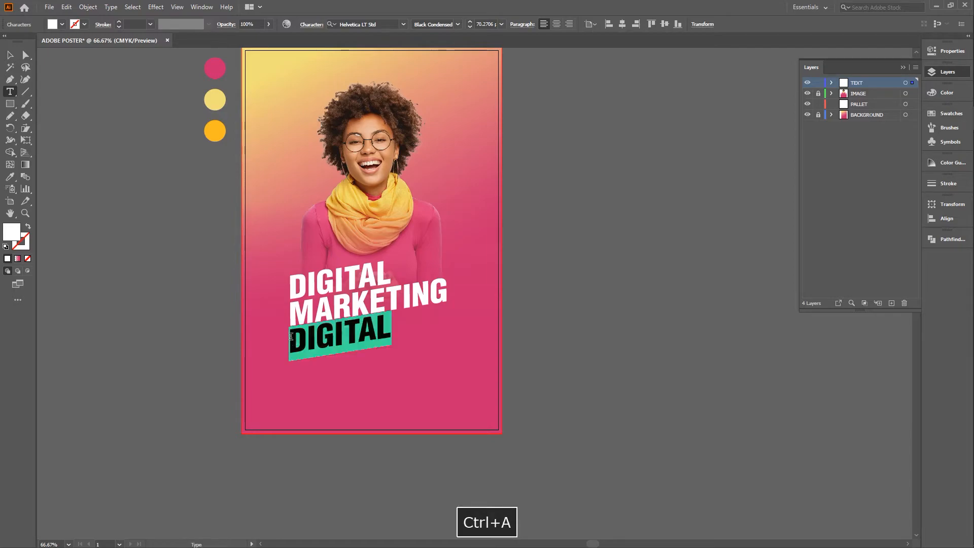
type("AGENCY")
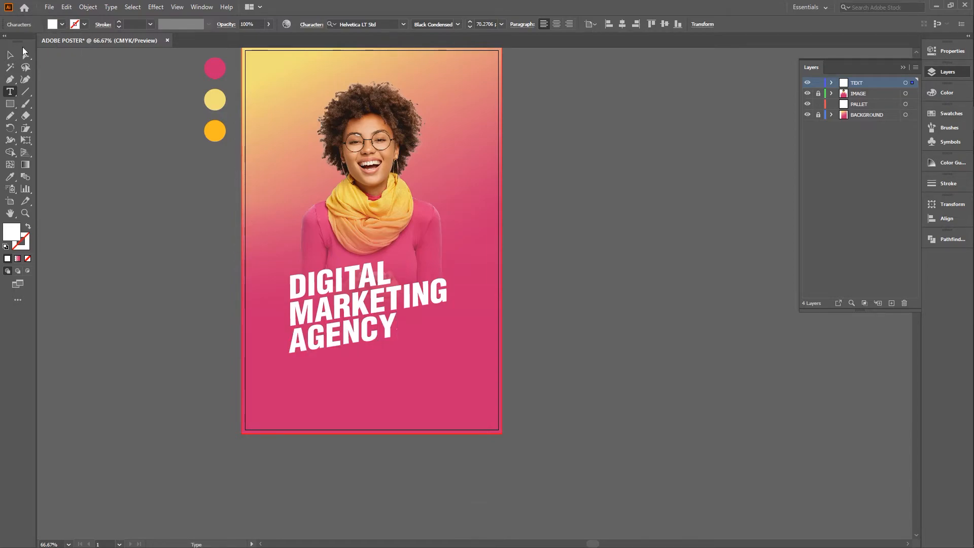
Move all three headline lines together slightly down the poster
left_click(25, 53)
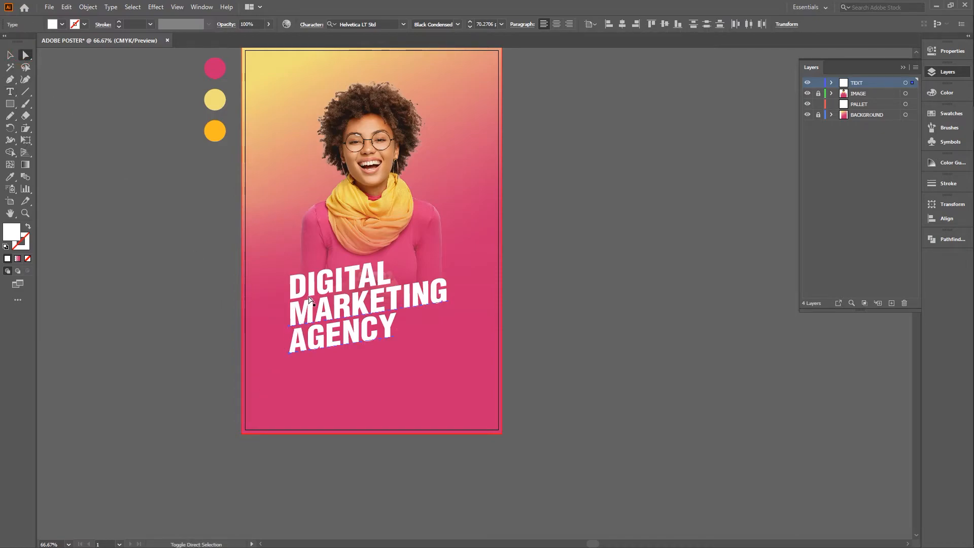
left_click_drag(310, 291, 309, 305)
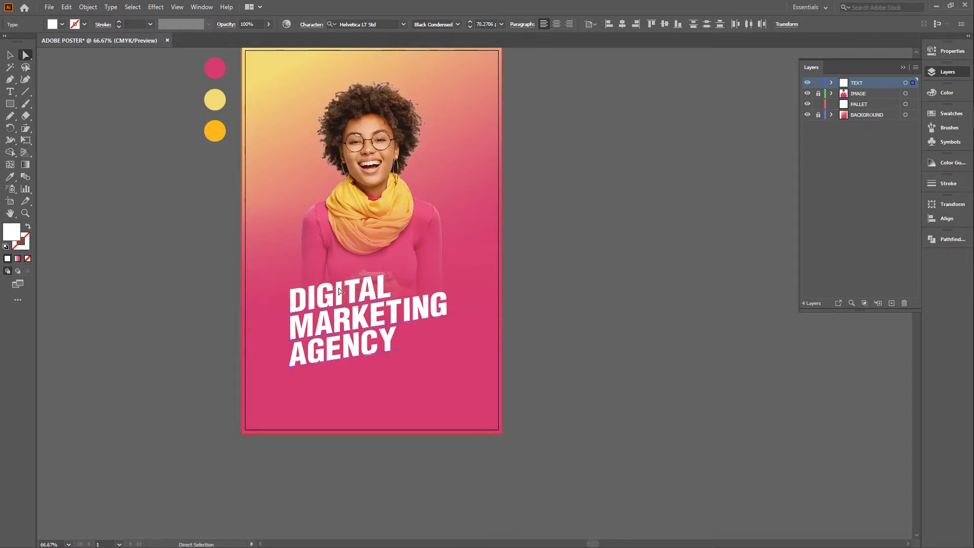
left_click(552, 237)
scroll(530, 307, "up", 4)
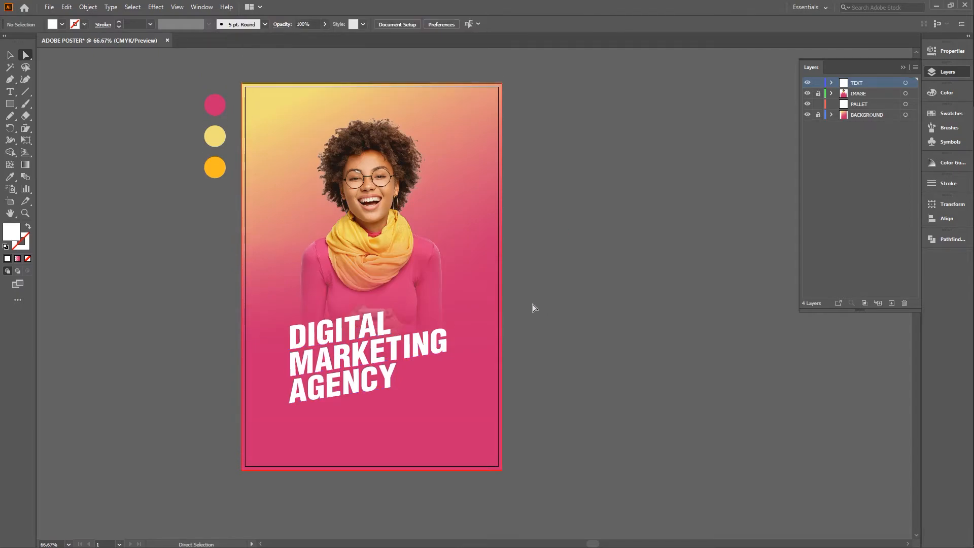
Shift the "AGENCY" line to the right and the "DIGITAL" line slightly right to stagger the headline around "MARKETING"
scroll(533, 311, "down", 2)
scroll(533, 311, "down", 3)
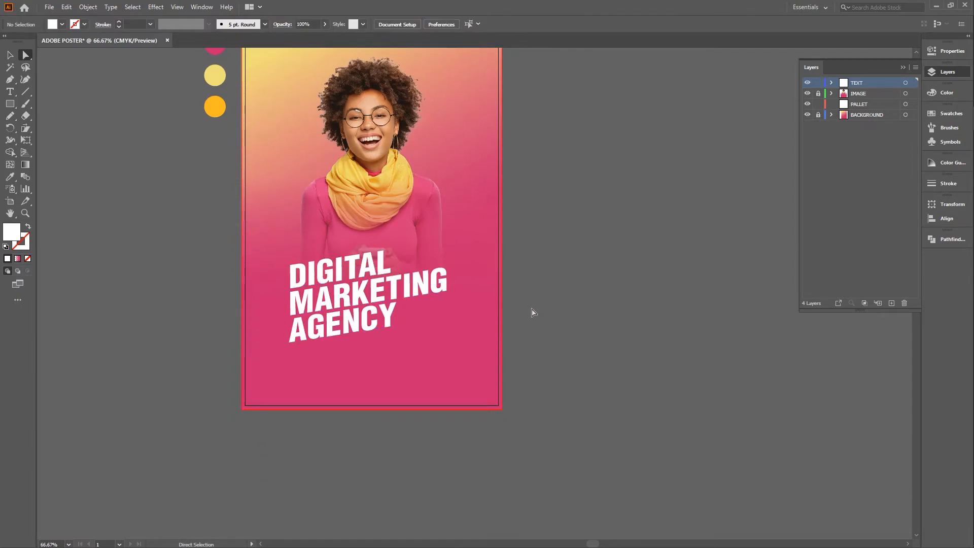
left_click(335, 330)
left_click_drag(315, 332, 332, 335)
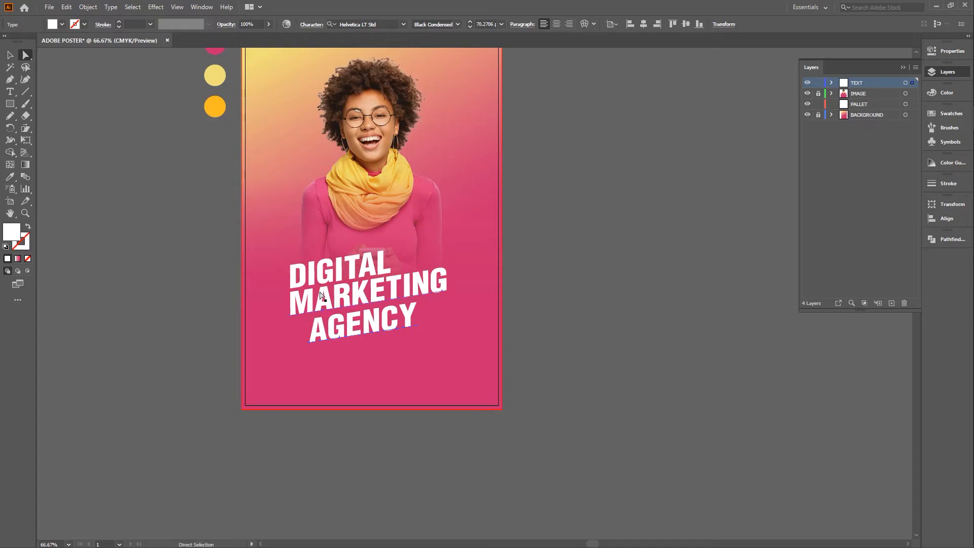
left_click_drag(326, 276, 336, 278)
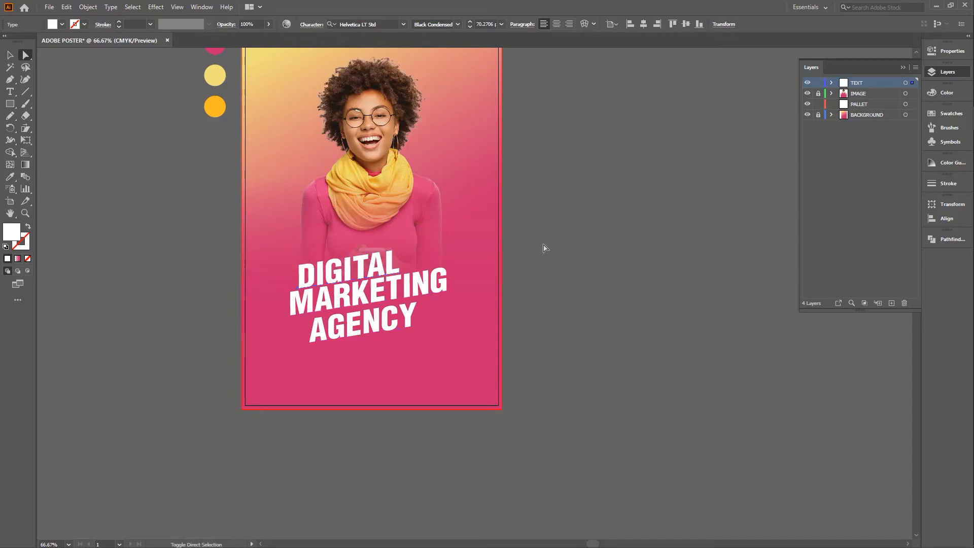
left_click(580, 261)
Nudge the "DIGITAL" line slightly upward to widen its gap above "MARKETING"
scroll(583, 303, "down", 1)
scroll(558, 300, "down", 1)
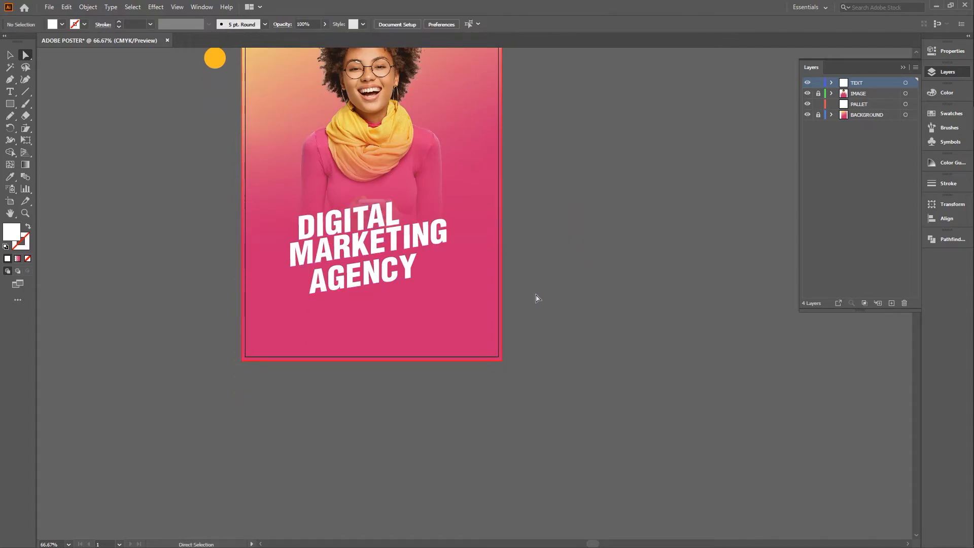
left_click(341, 233)
key("Up")
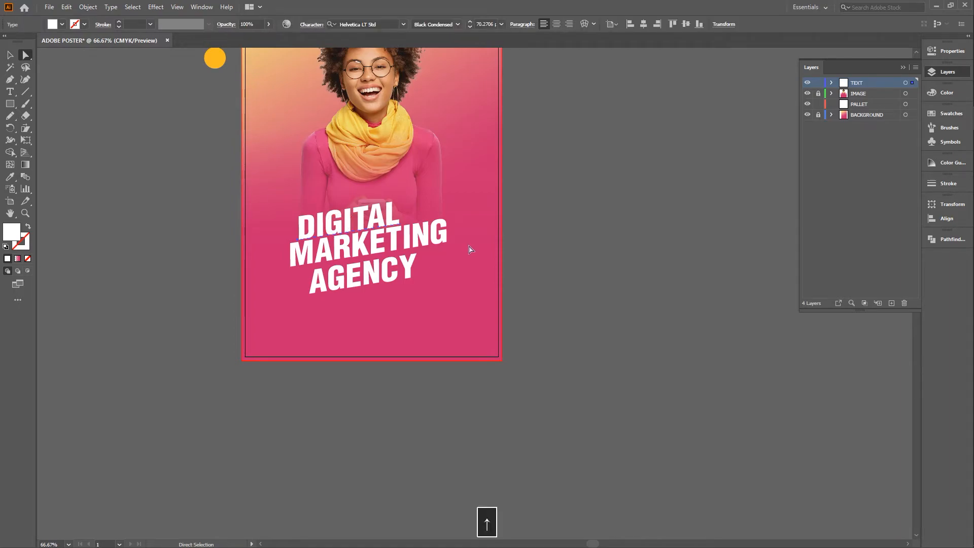
key("Up")
left_click(550, 252)
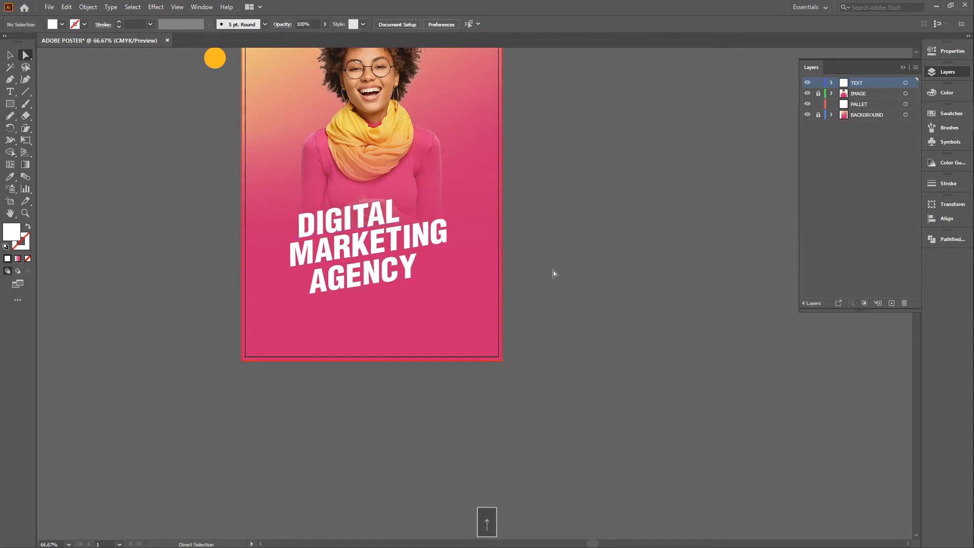
Nudge the "AGENCY" line upward, closer beneath "MARKETING", to even out the line spacing
scroll(555, 275, "down", 1)
left_click(412, 269)
key("Up")
key("Up")
key("Up")
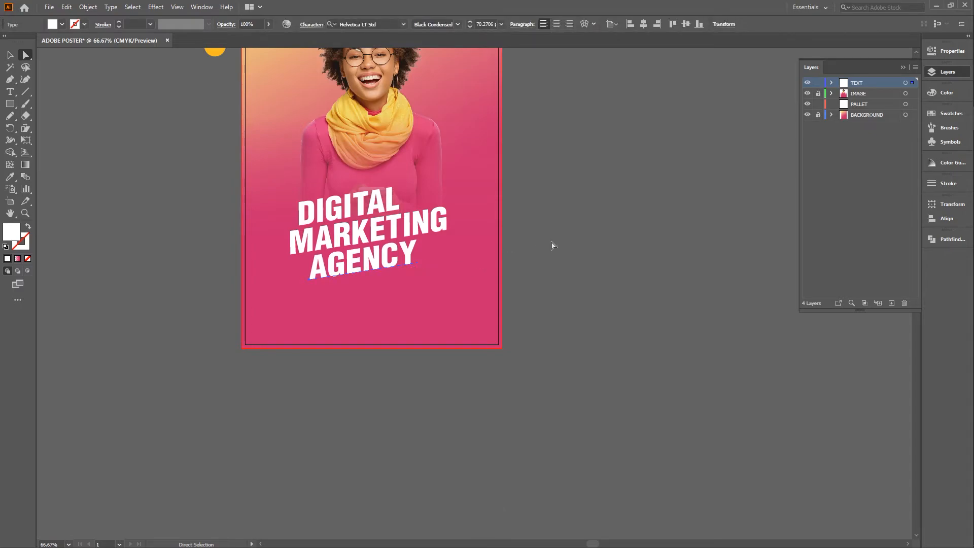
left_click(550, 264)
Move the whole three-line headline slightly to the left on the poster
scroll(548, 292, "down", 2)
scroll(523, 286, "up", 3)
scroll(500, 280, "up", 2)
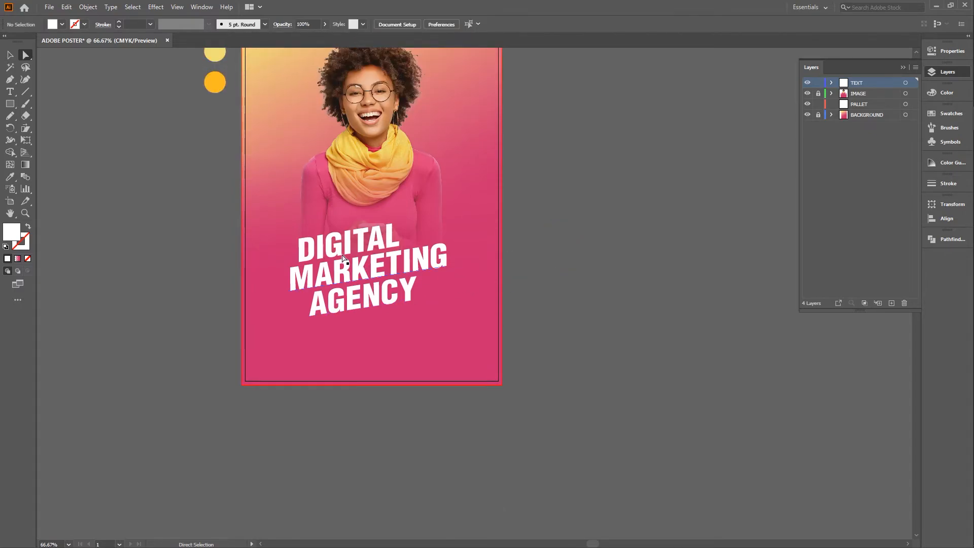
left_click(344, 292)
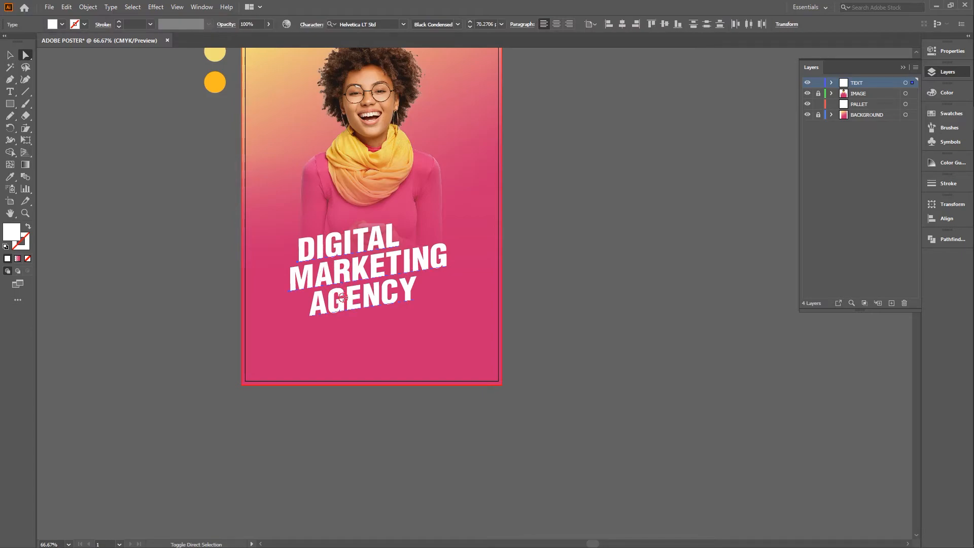
left_click_drag(313, 285, 303, 284)
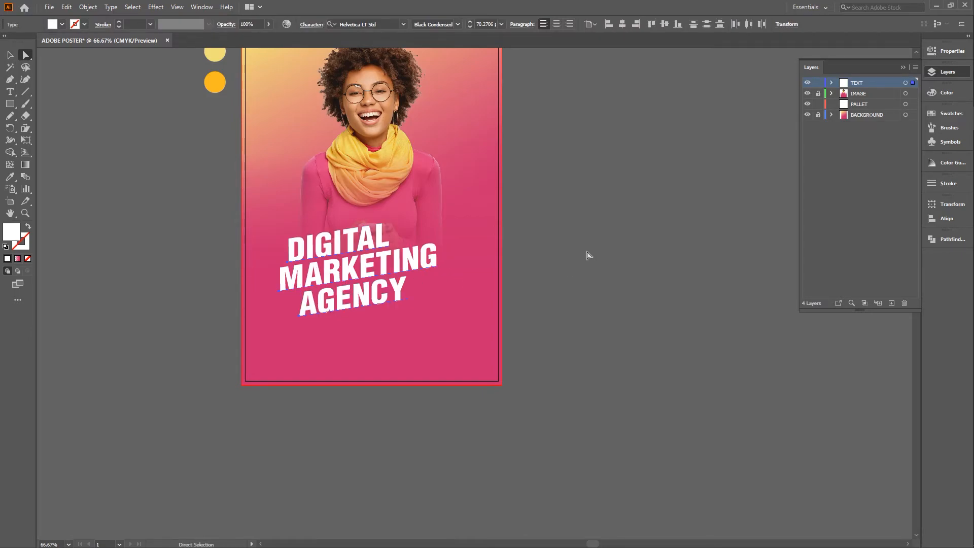
left_click(573, 303)
scroll(568, 304, "up", 2)
scroll(551, 311, "down", 2)
scroll(457, 301, "up", 2)
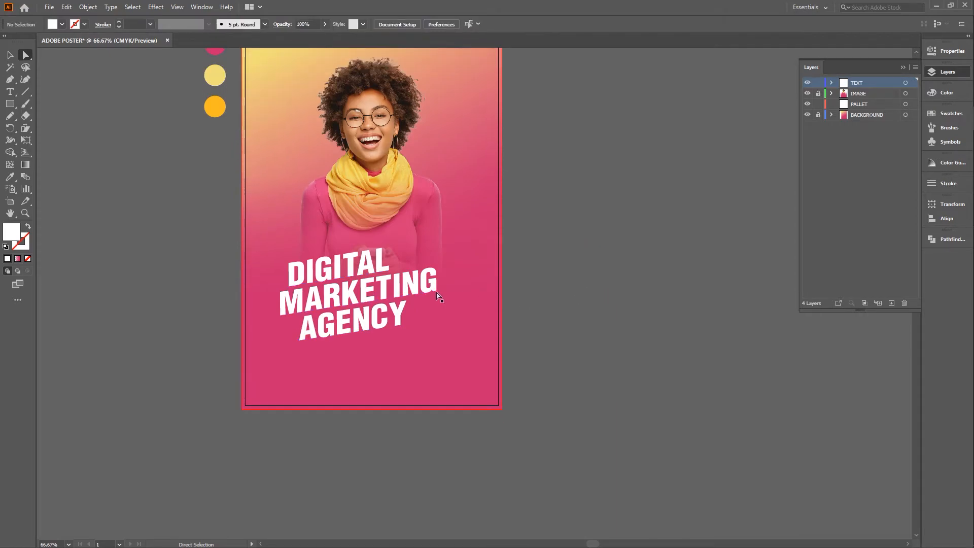
scroll(436, 293, "down", 2)
scroll(436, 293, "up", 2)
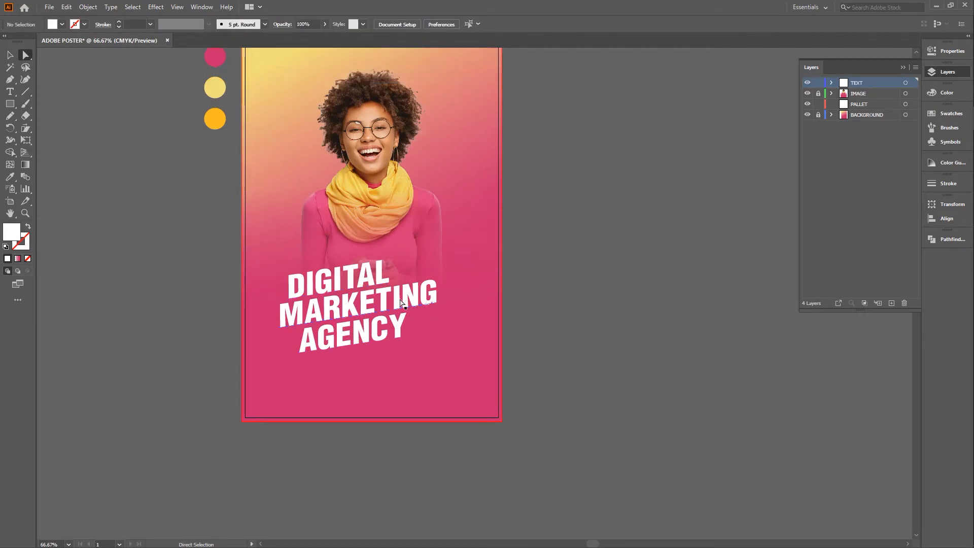
scroll(360, 358, "up", 2)
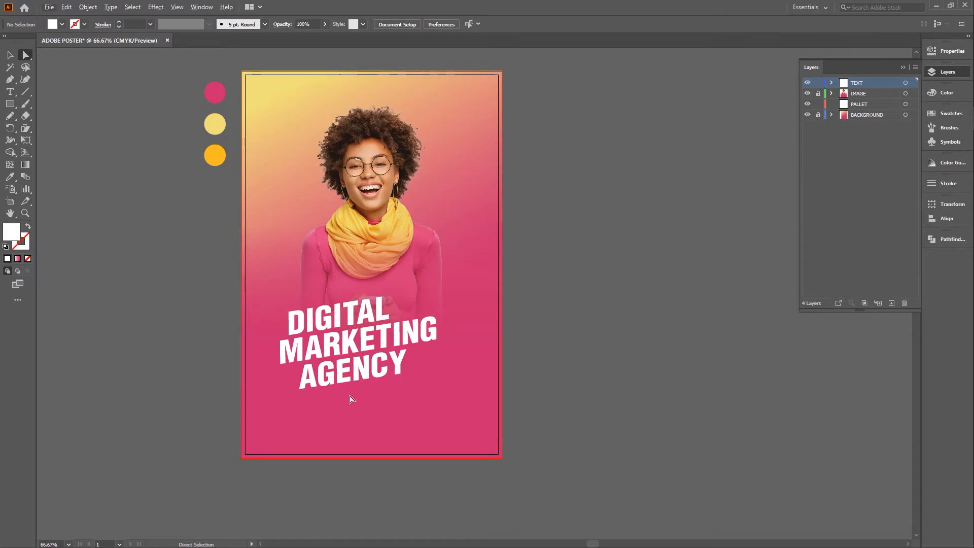
Duplicate the "AGENCY" line directly below the headline and set the copy's font size to 36 pt
scroll(349, 399, "up", 1)
scroll(349, 388, "down", 3)
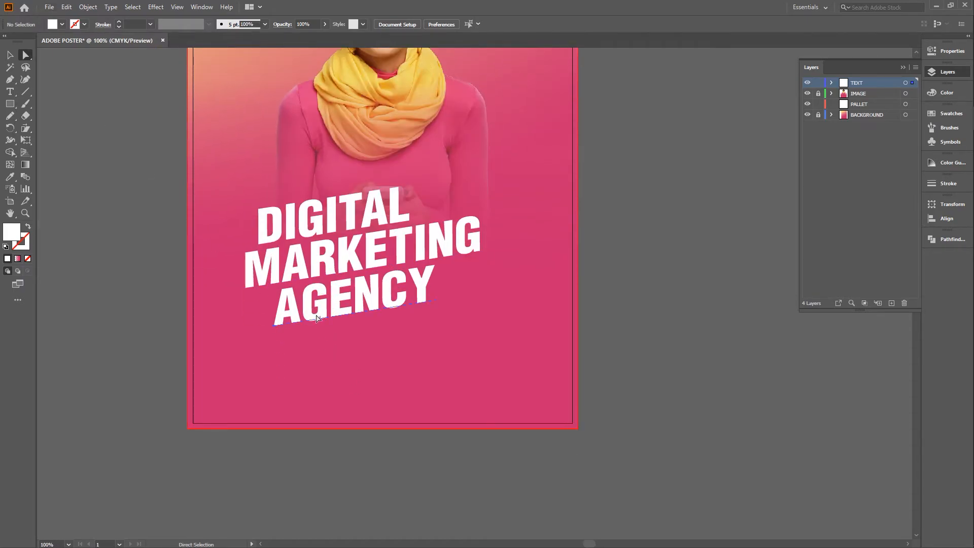
left_click(315, 308)
left_click_drag(315, 309, 314, 350)
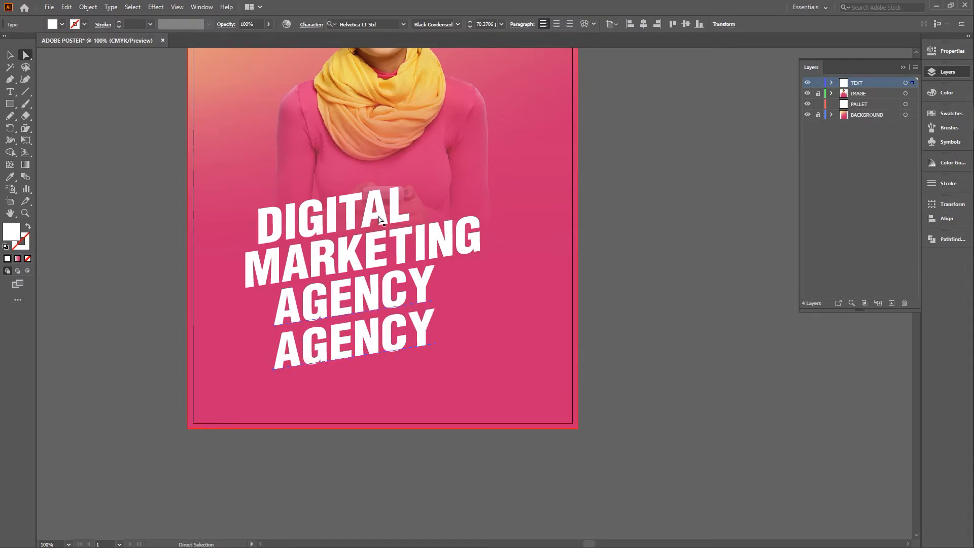
left_click(501, 24)
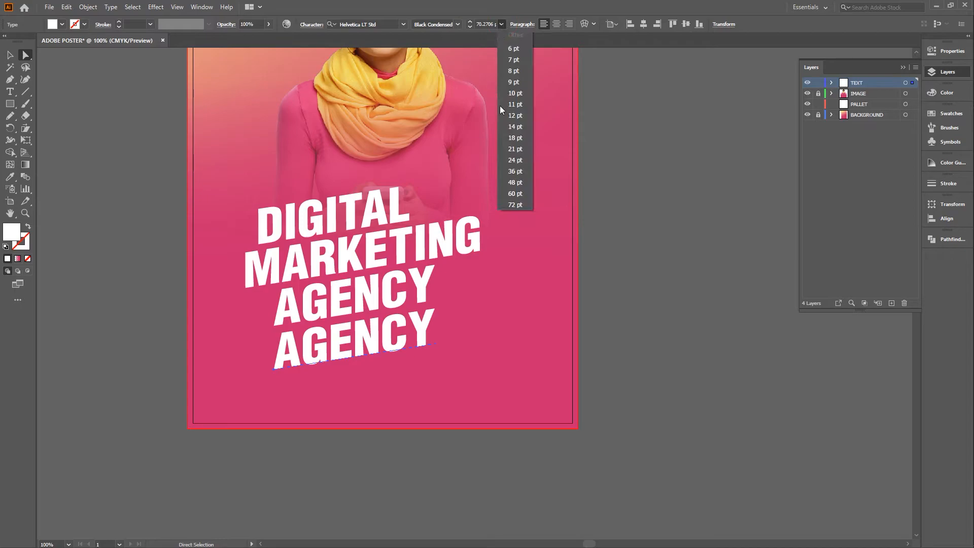
left_click(515, 171)
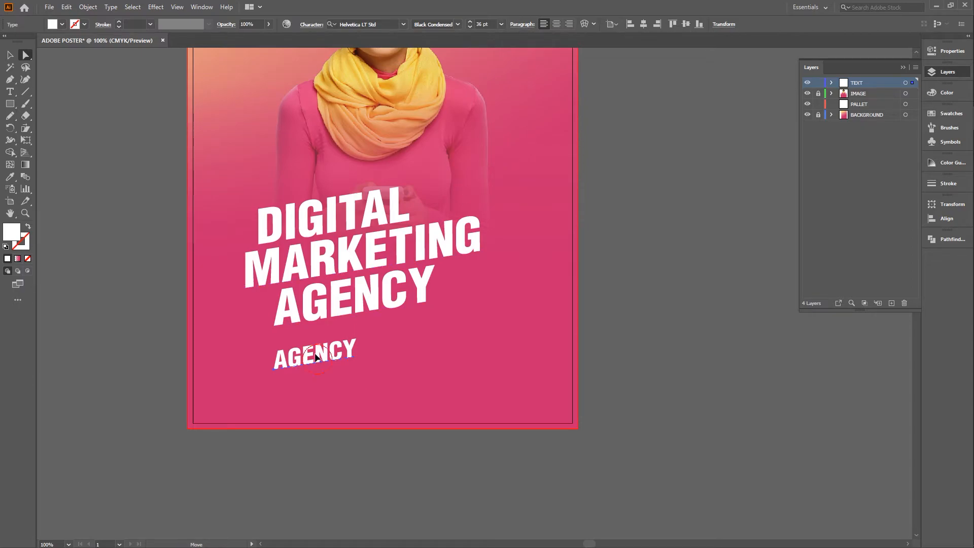
Move the small "AGENCY" copy up beneath the headline's left edge and replace its text with "GROWING YOUR BUSINESS"
left_click_drag(319, 362, 343, 329)
key("t")
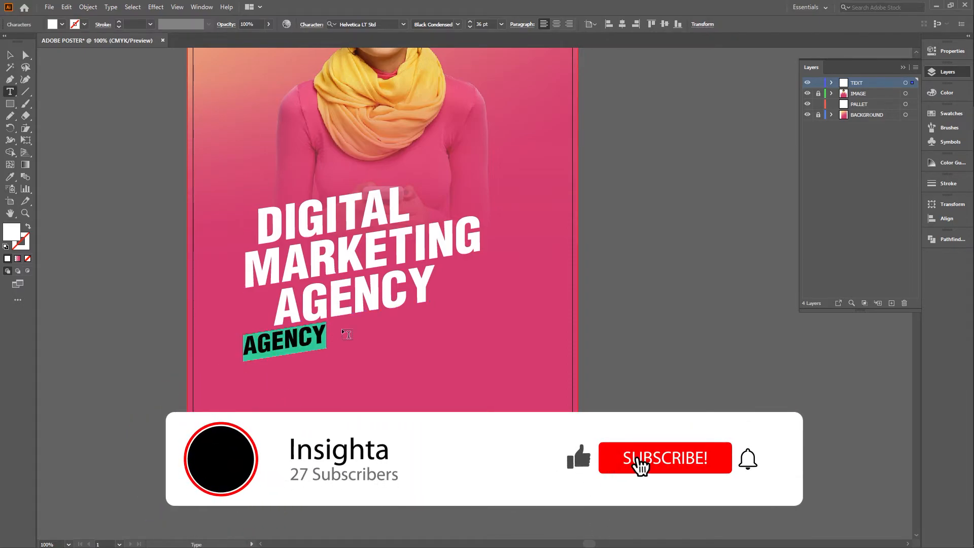
type("GRO")
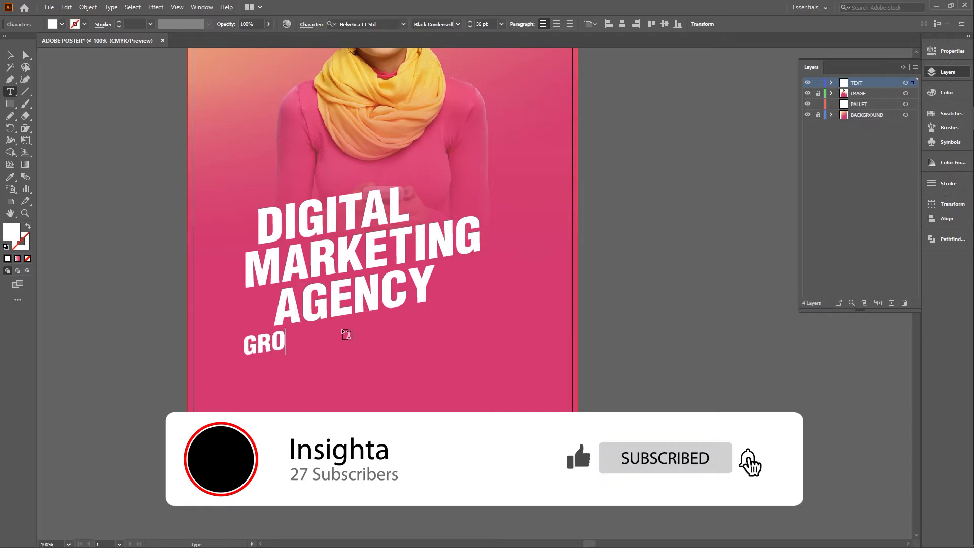
type("WING ")
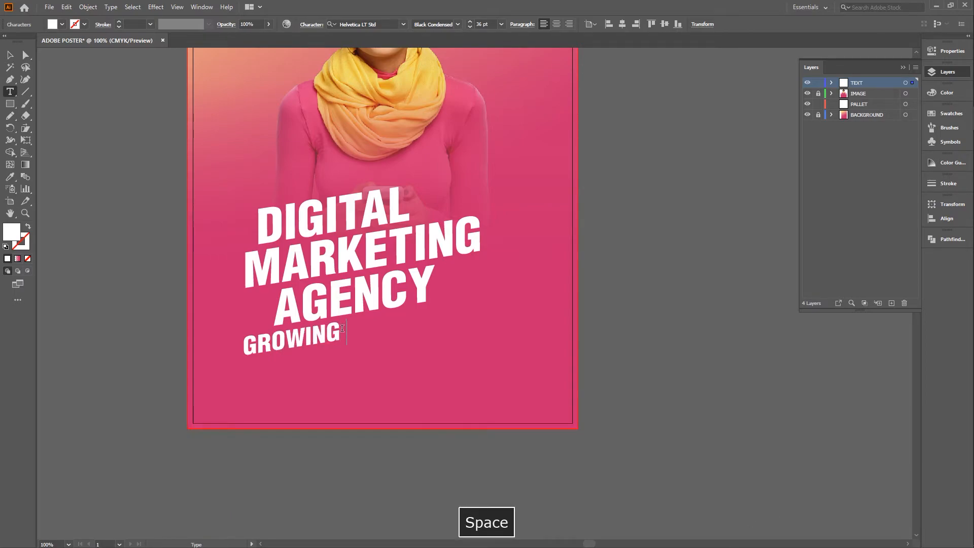
type("YOUR ")
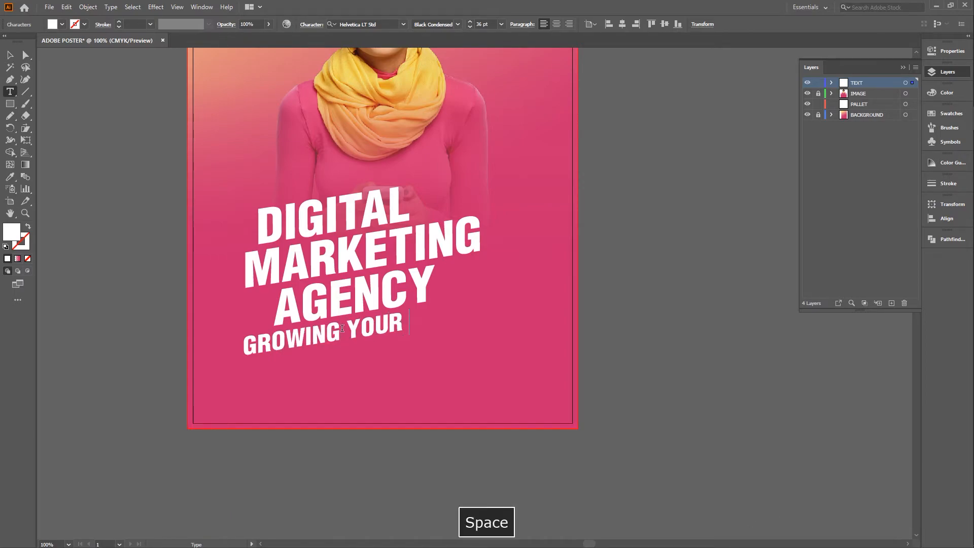
type("BUSIN")
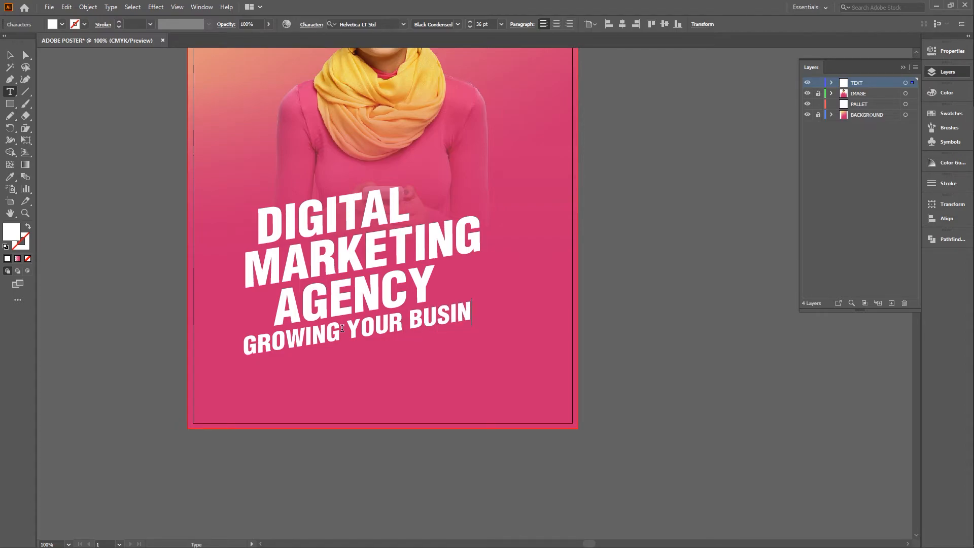
type("ESS")
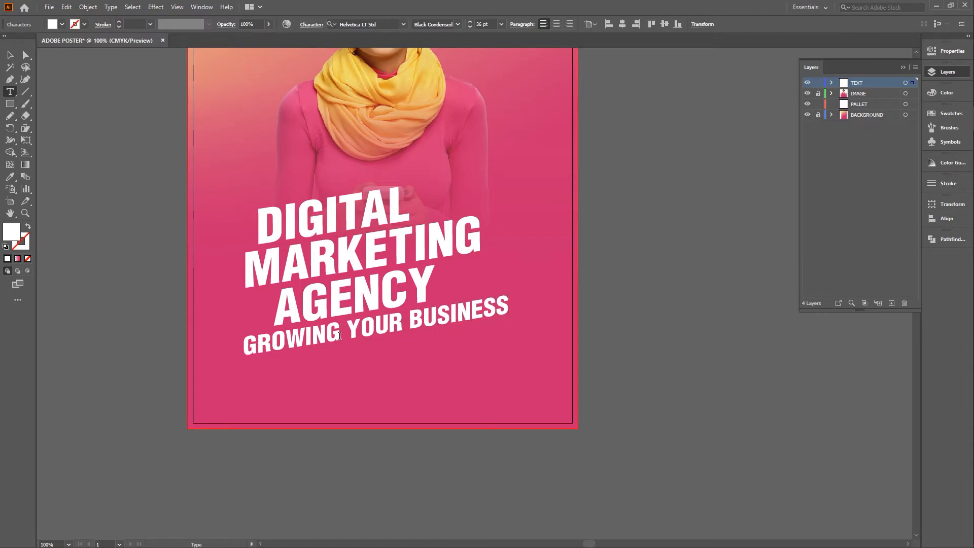
Recolor the "GROWING YOUR BUSINESS" tagline with the orange sampled from the palette circle beside the poster
scroll(339, 336, "up", 5)
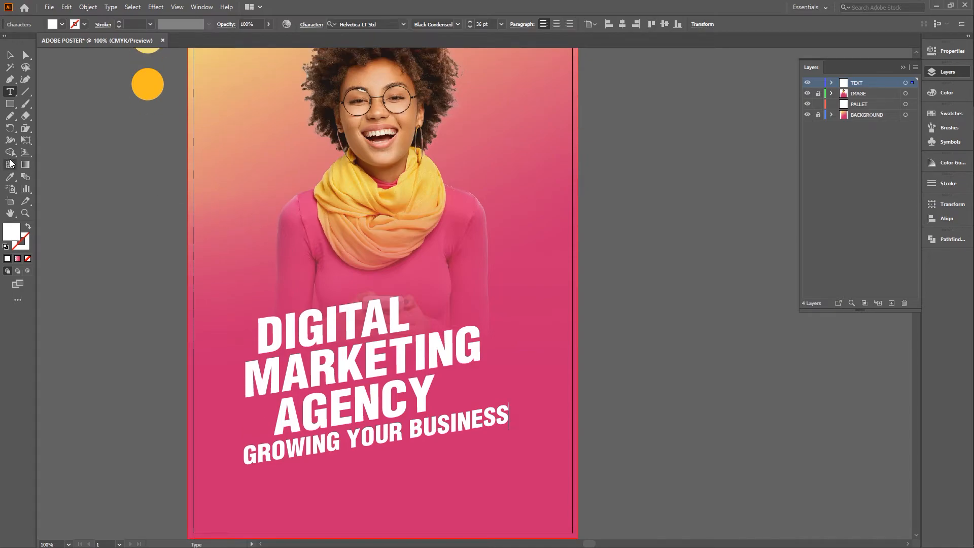
left_click(9, 177)
left_click(26, 55)
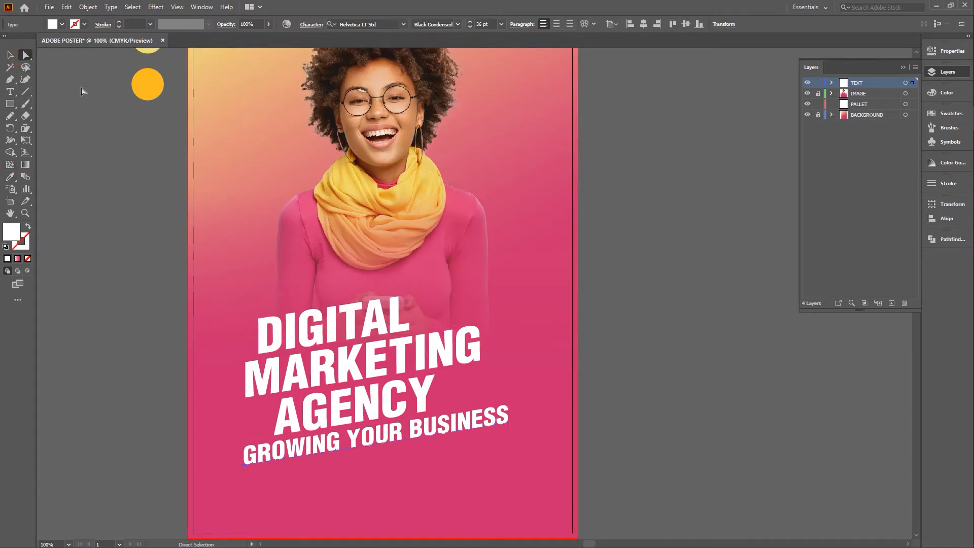
key("i")
left_click(149, 84)
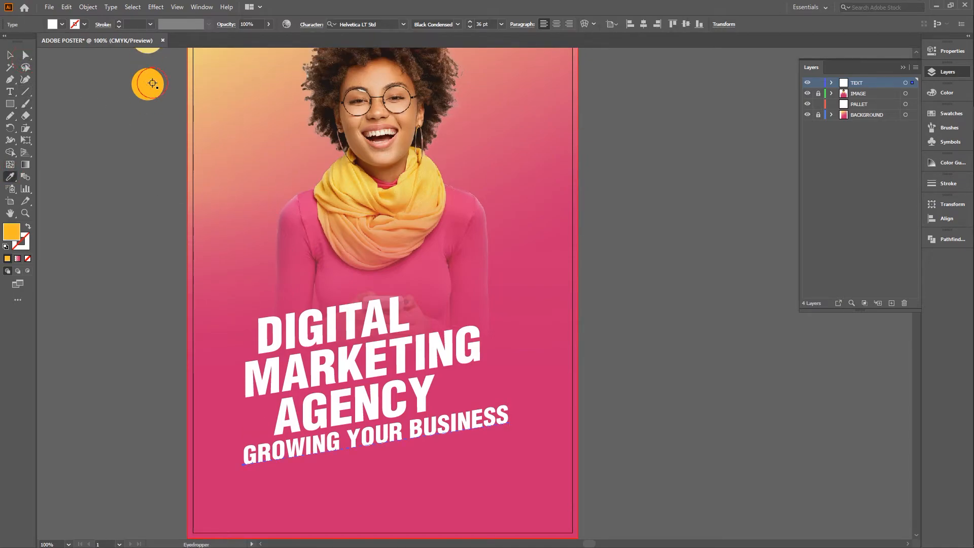
left_click(25, 57)
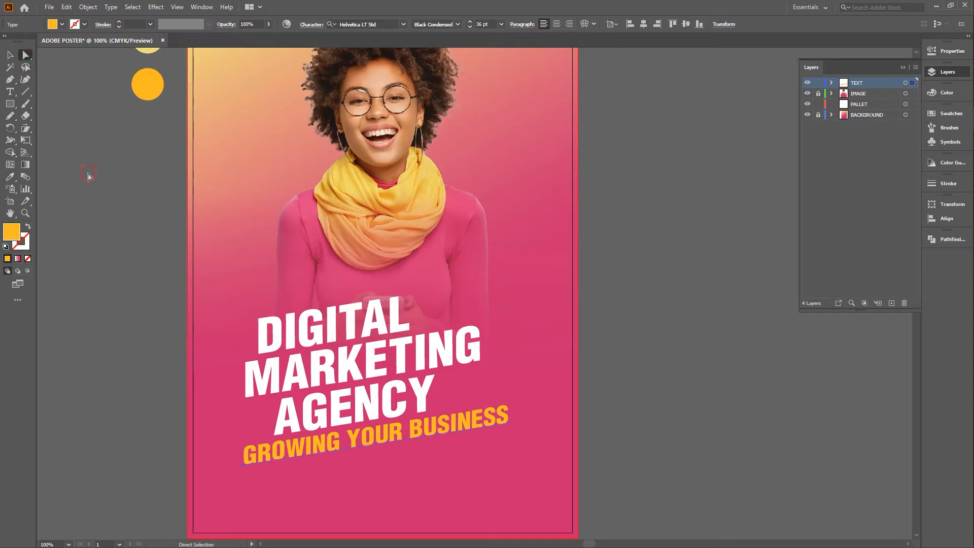
left_click(125, 310)
Align the "AGENCY" and "DIGITAL" lines with the left edge of "MARKETING" and move the orange tagline slightly down
scroll(162, 333, "down", 1)
key("space")
left_click_drag(159, 333, 258, 289)
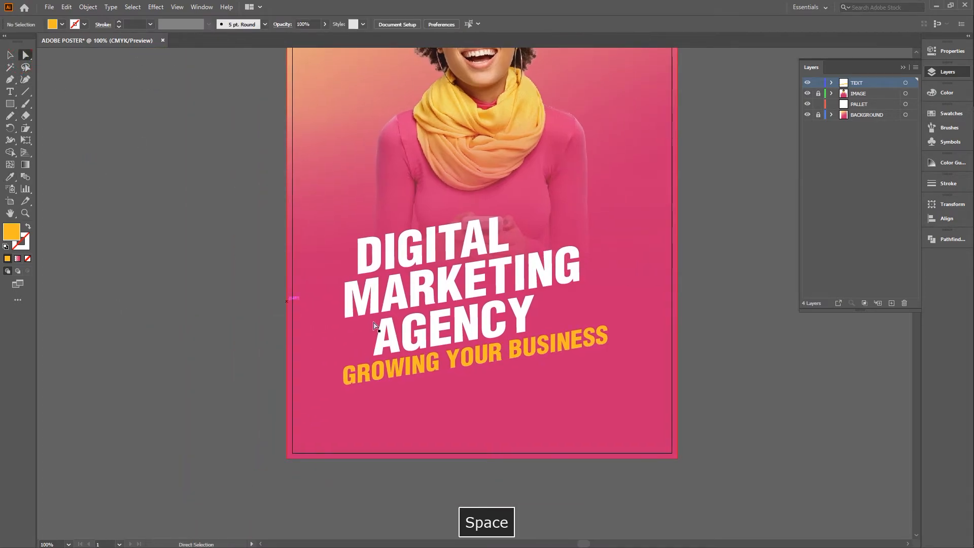
left_click_drag(390, 348, 361, 348)
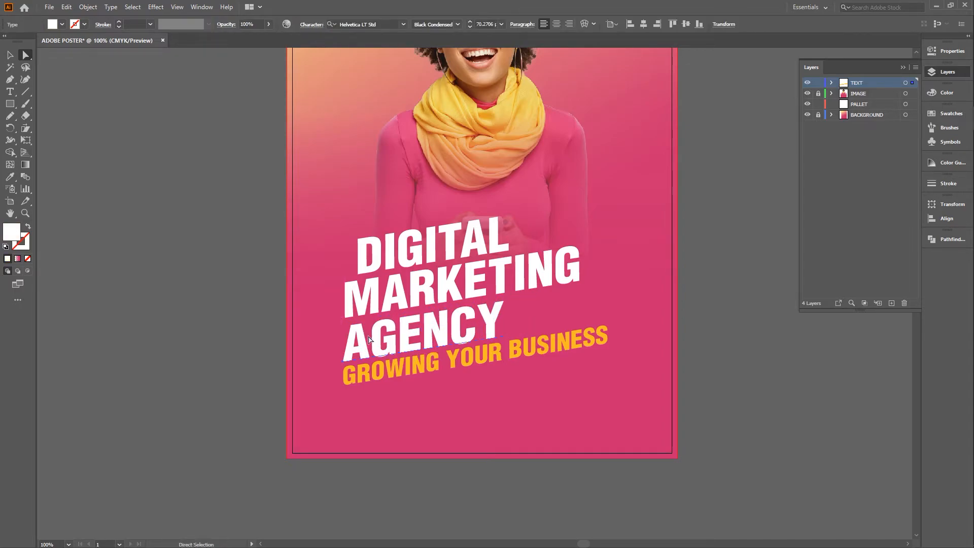
left_click_drag(376, 260, 364, 264)
left_click(203, 325)
scroll(207, 331, "down", 2)
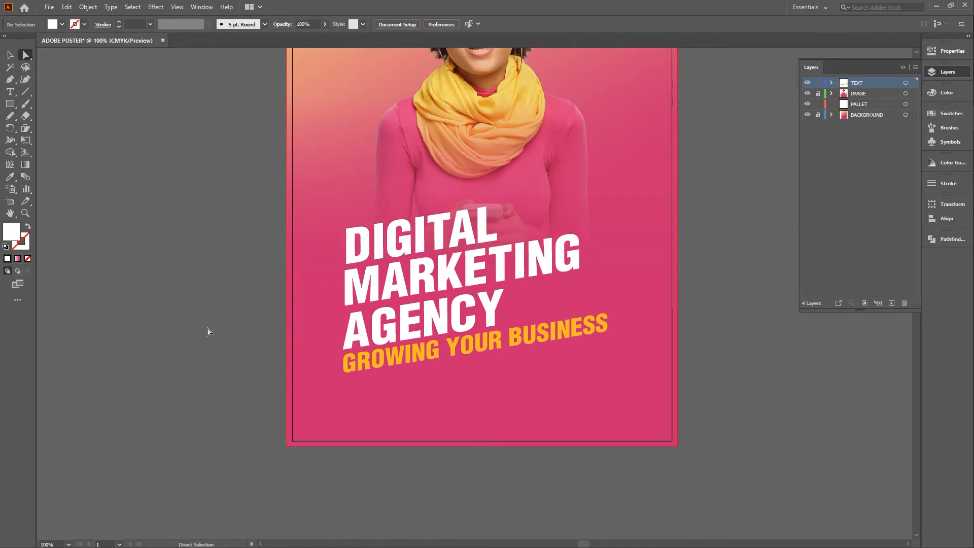
left_click_drag(371, 344, 372, 346)
left_click(148, 303)
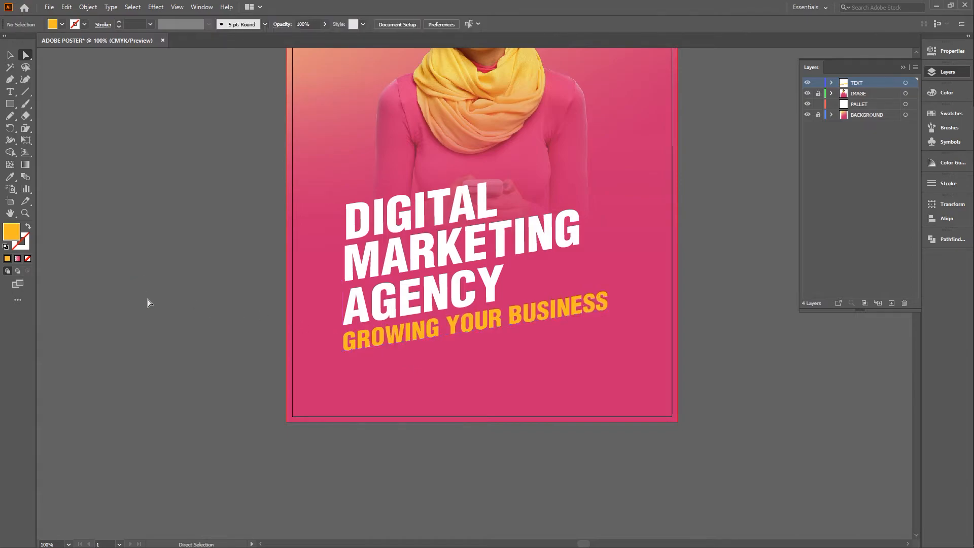
scroll(150, 306, "up", 8)
scroll(150, 306, "down", 8)
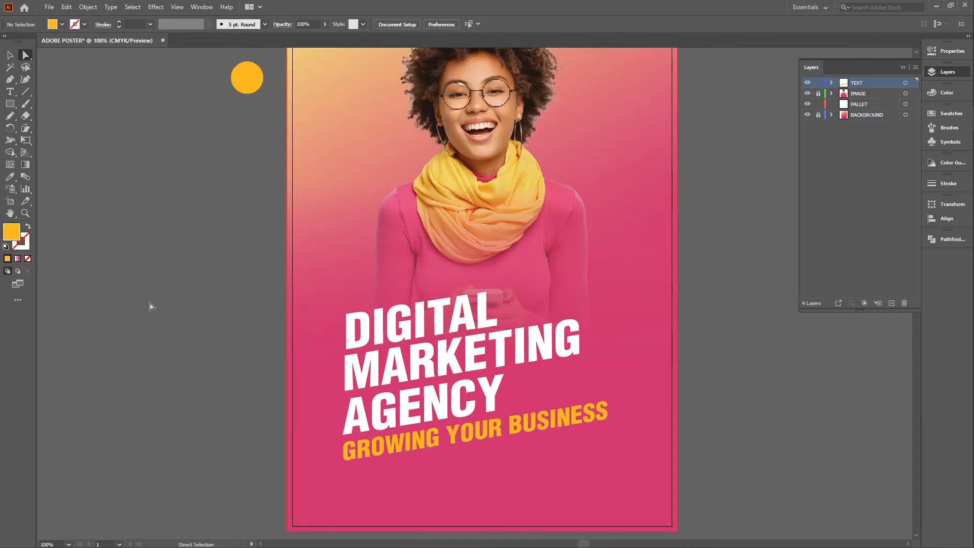
scroll(191, 306, "up", 6)
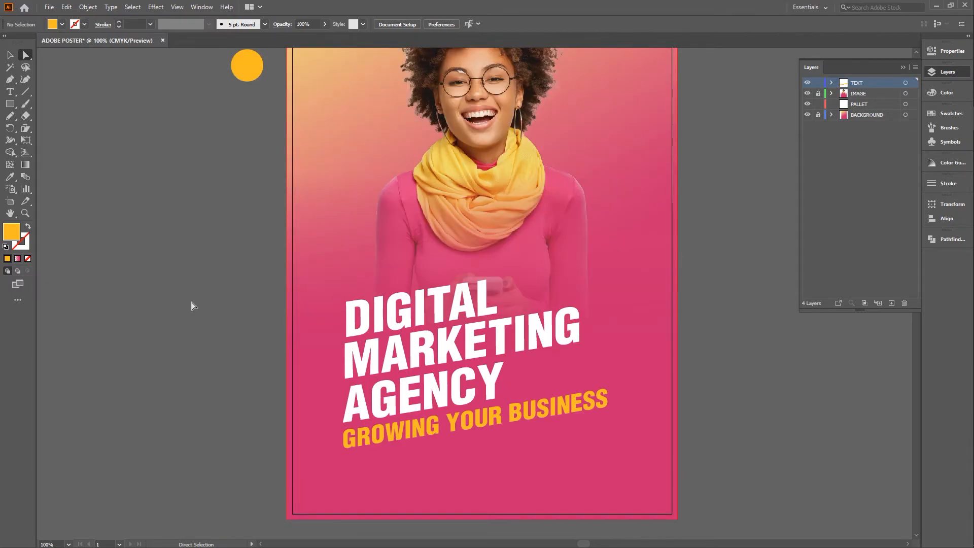
scroll(286, 319, "down", 4)
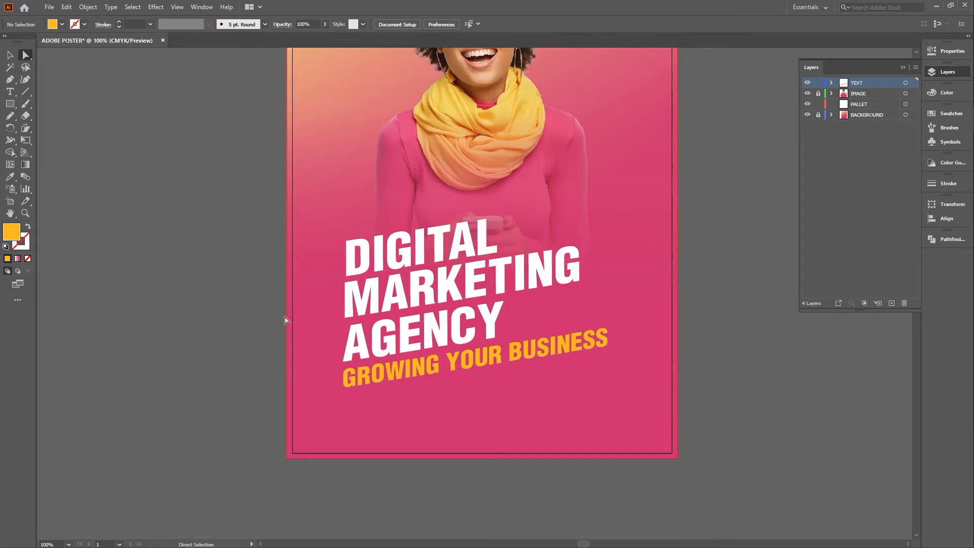
scroll(285, 319, "up", 5)
scroll(285, 320, "down", 2)
scroll(285, 320, "down", 1)
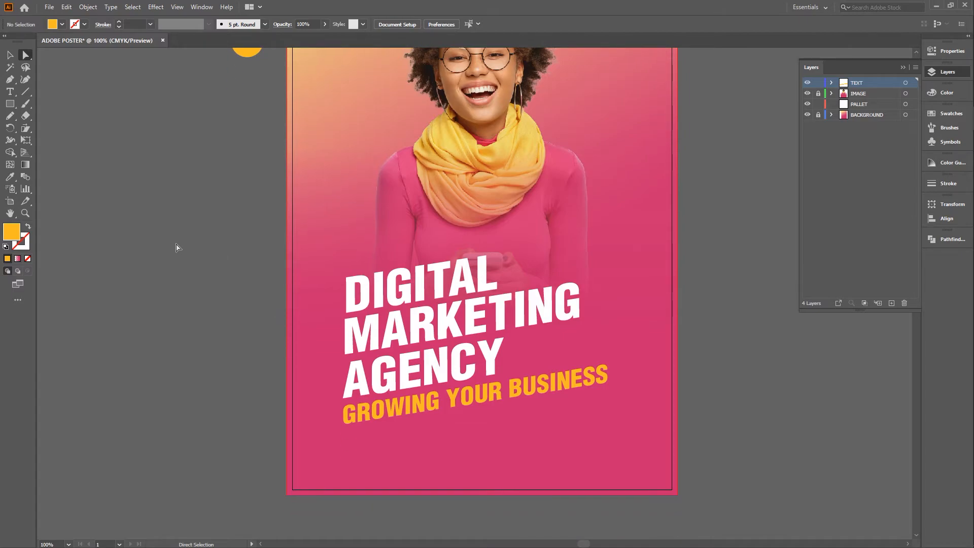
Draw a vertical line about 13.3 cm long with a red stroke and no fill along the headline's left edge
left_click(84, 24)
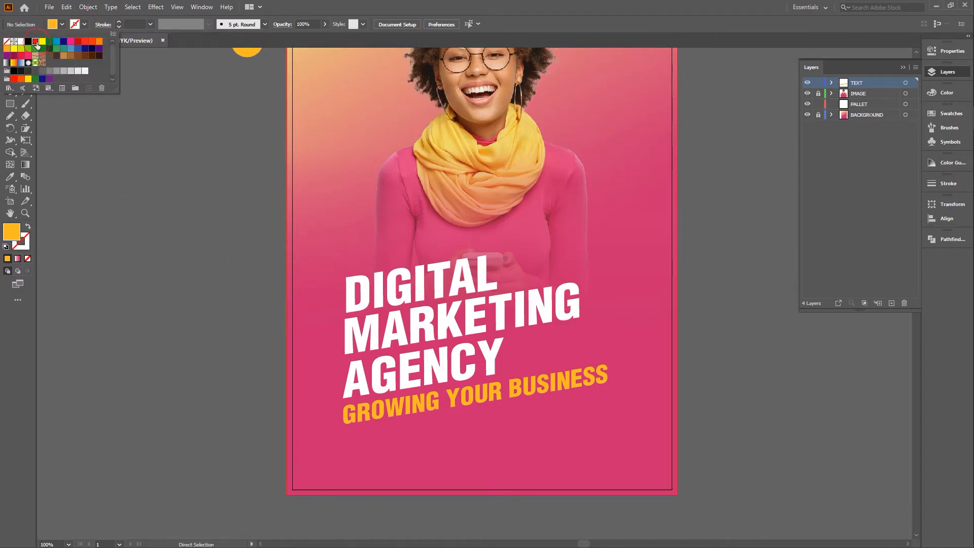
left_click(35, 41)
left_click(59, 24)
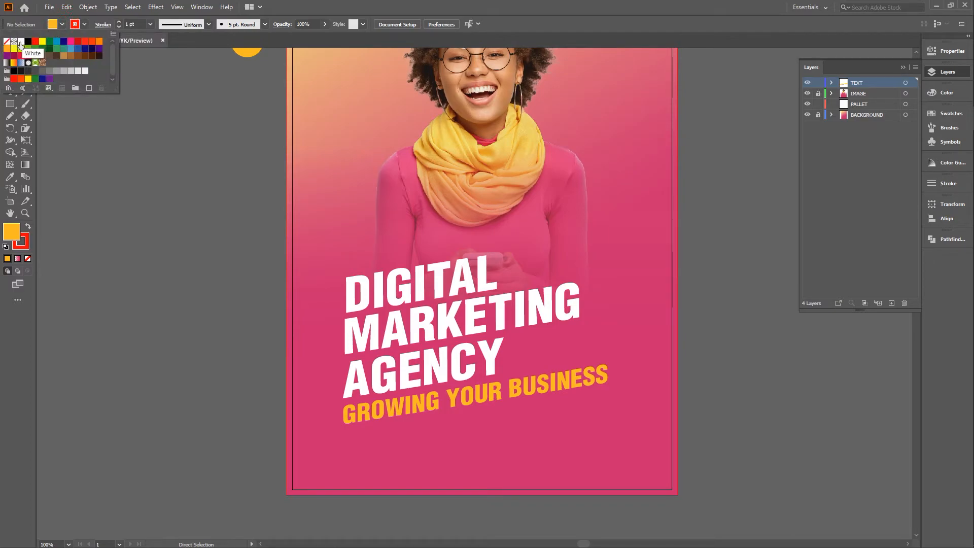
left_click(6, 41)
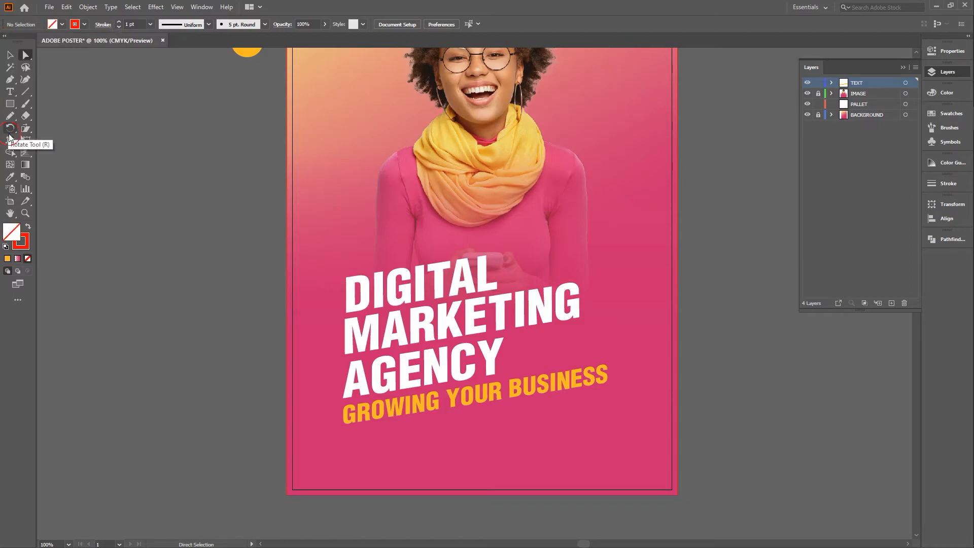
left_click(23, 92)
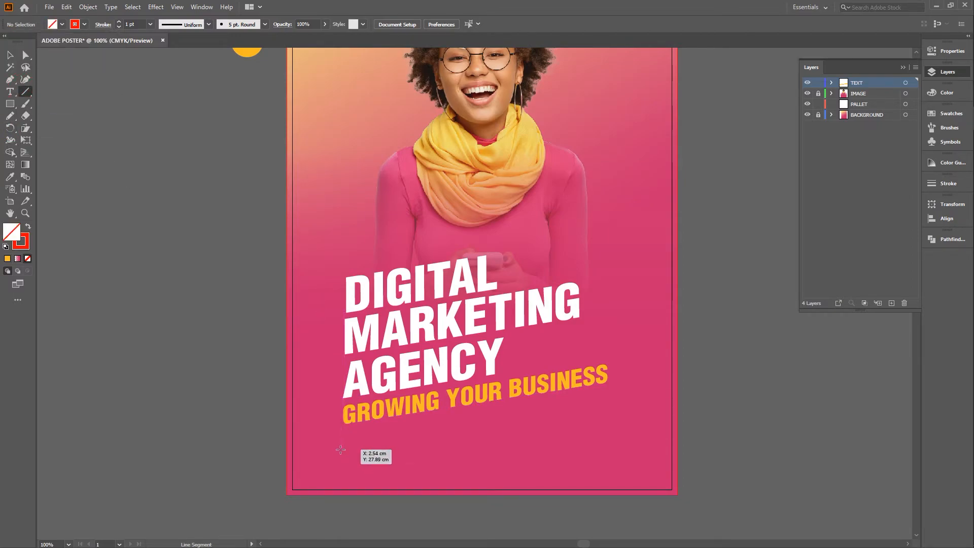
left_click_drag(344, 450, 356, 196)
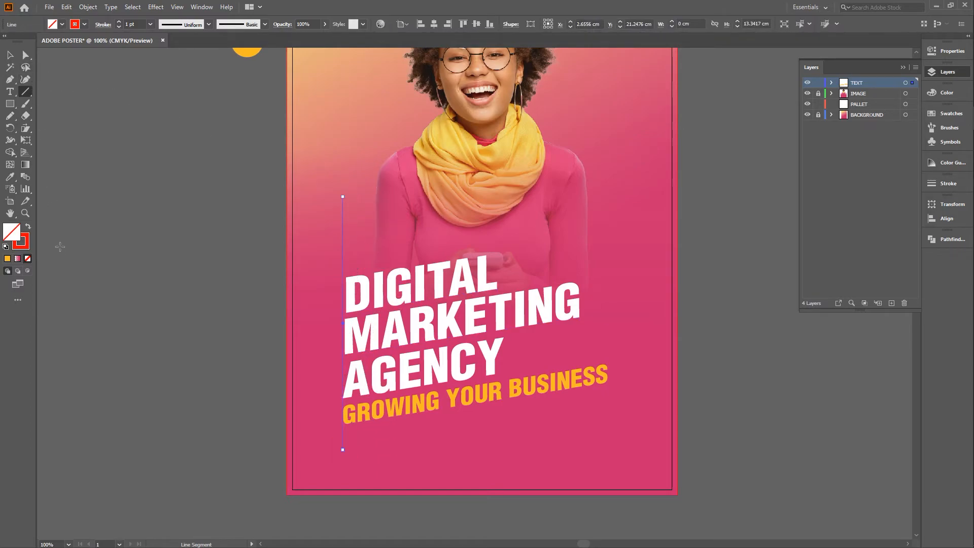
Show the rulers, place a vertical guide at the headline's left edge and align the "DIGITAL" line to it
left_click(10, 54)
key("ctrl+r")
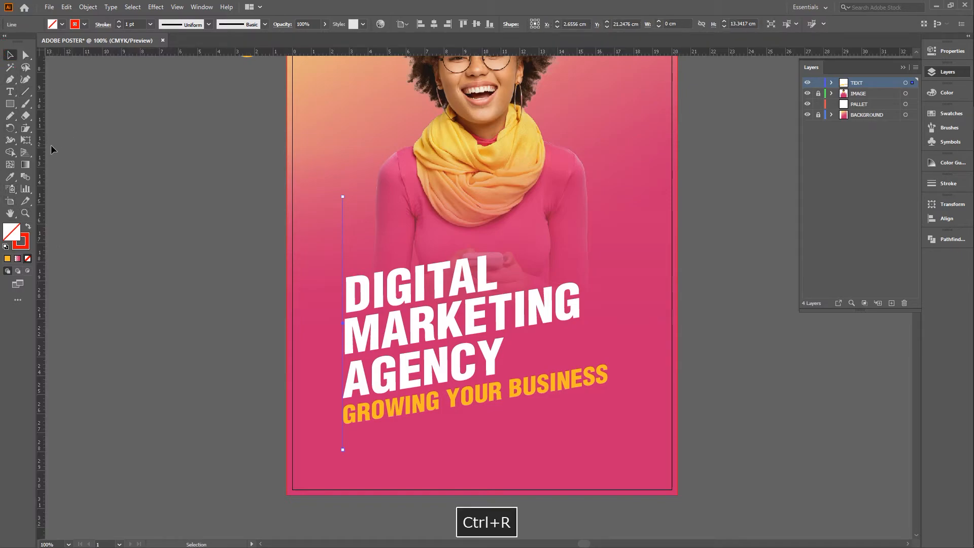
left_click_drag(42, 154, 345, 183)
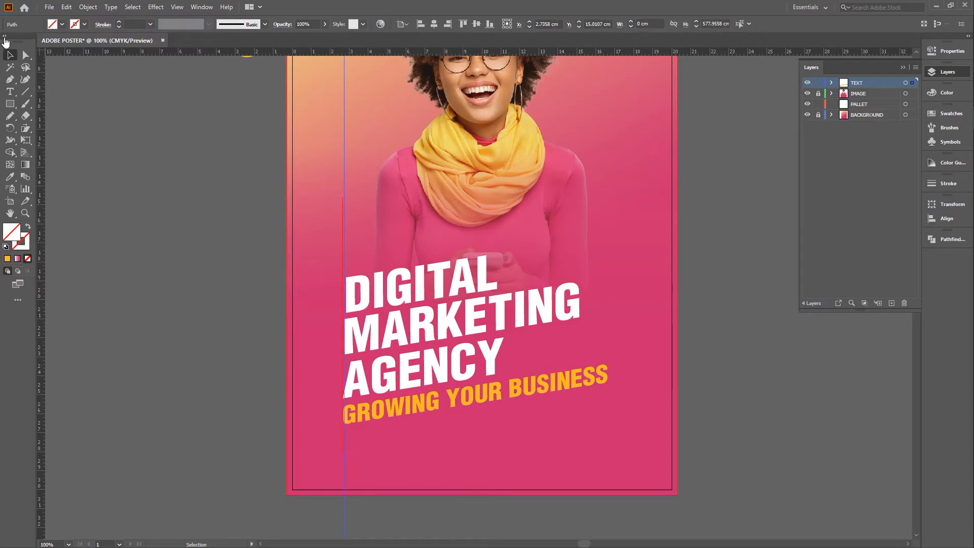
left_click(25, 55)
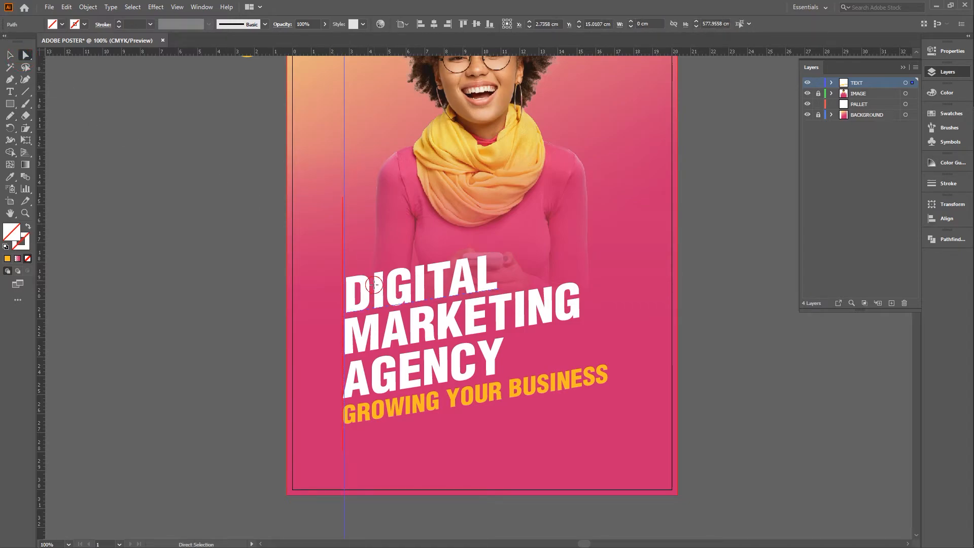
left_click_drag(357, 297, 355, 298)
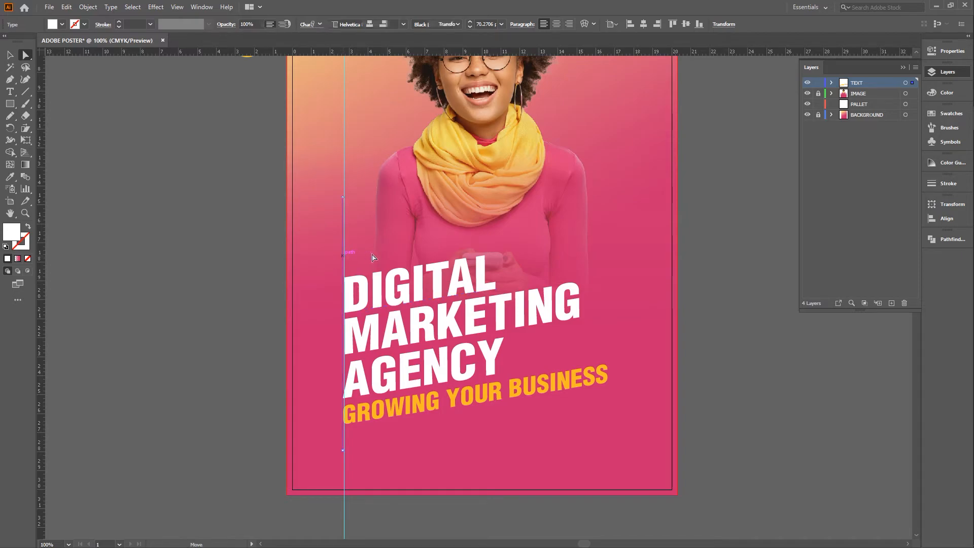
Nudge the red vertical line right onto the guide and copy the guide 13.88 cm across to the tagline's right end
left_click(344, 260)
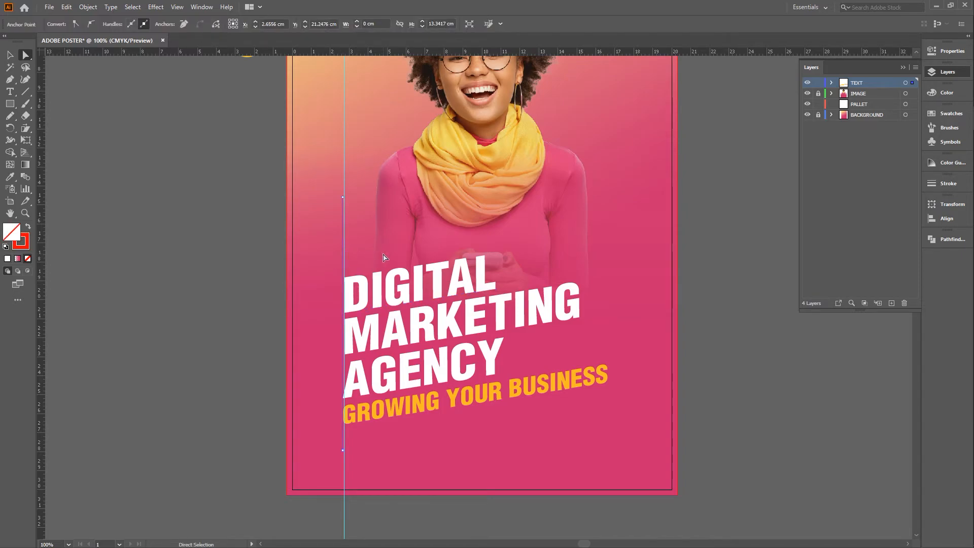
key("Right")
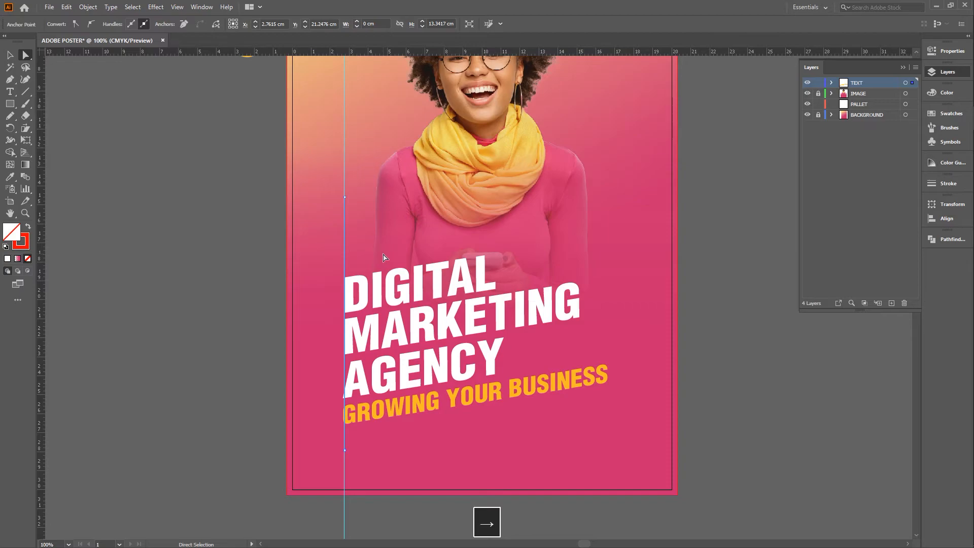
left_click(217, 187)
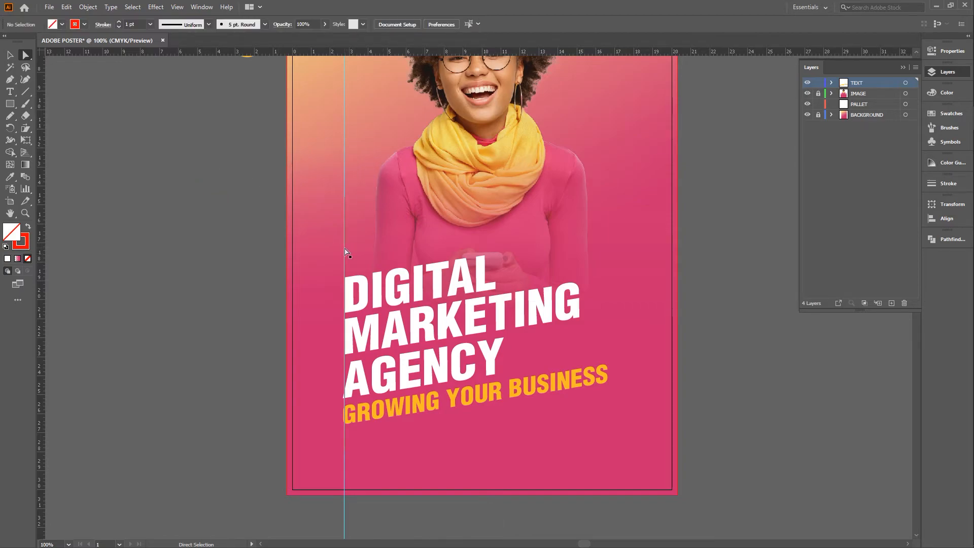
left_click_drag(346, 252, 608, 230)
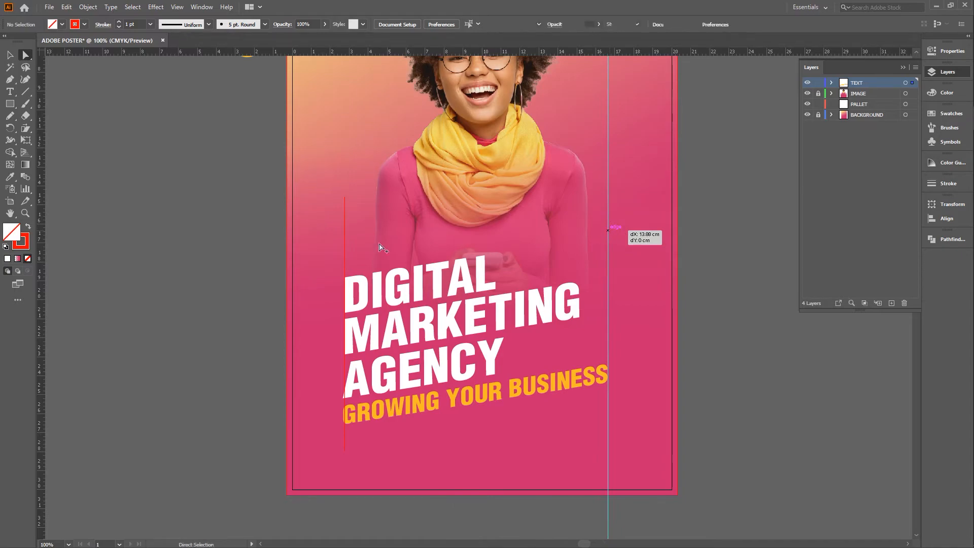
left_click(157, 204)
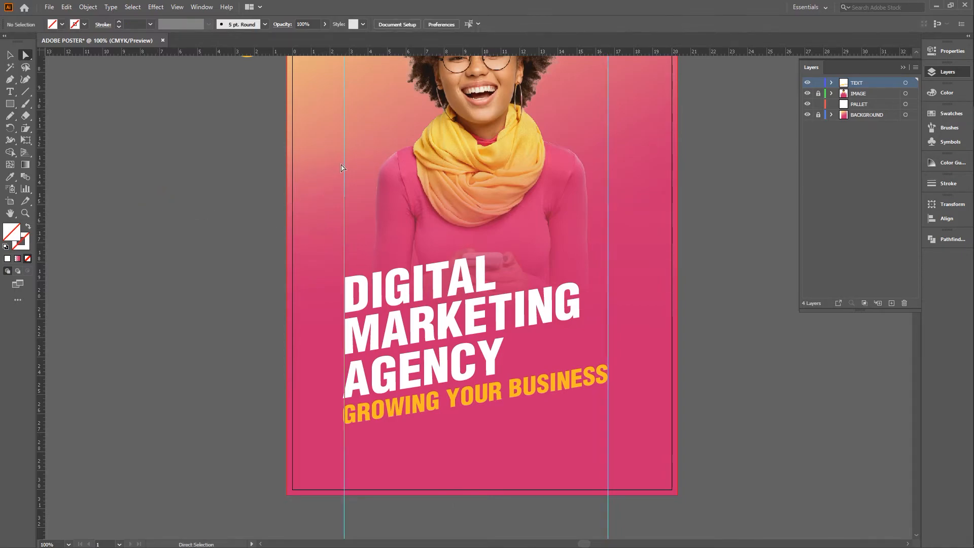
Lock the guides at both ends of the text block
right_click(345, 153)
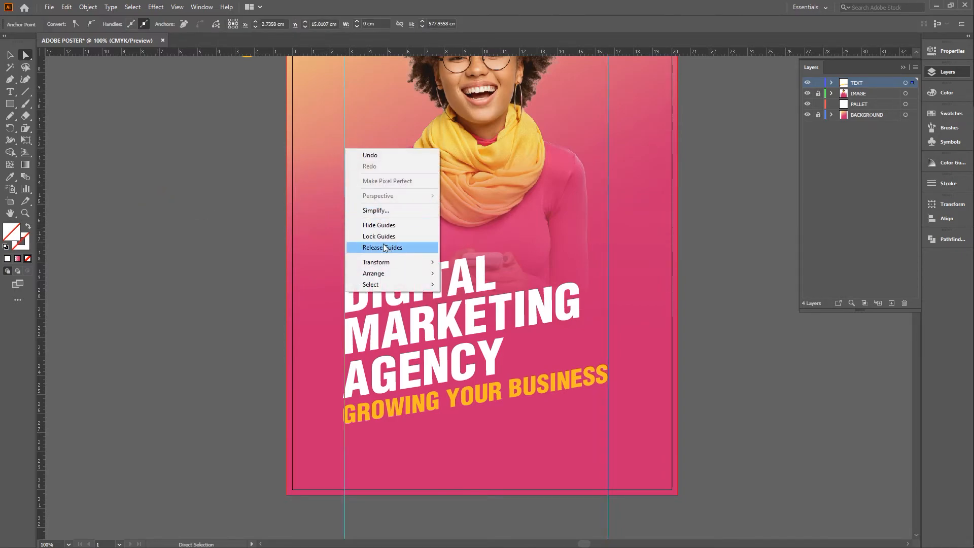
left_click(375, 236)
left_click(207, 215)
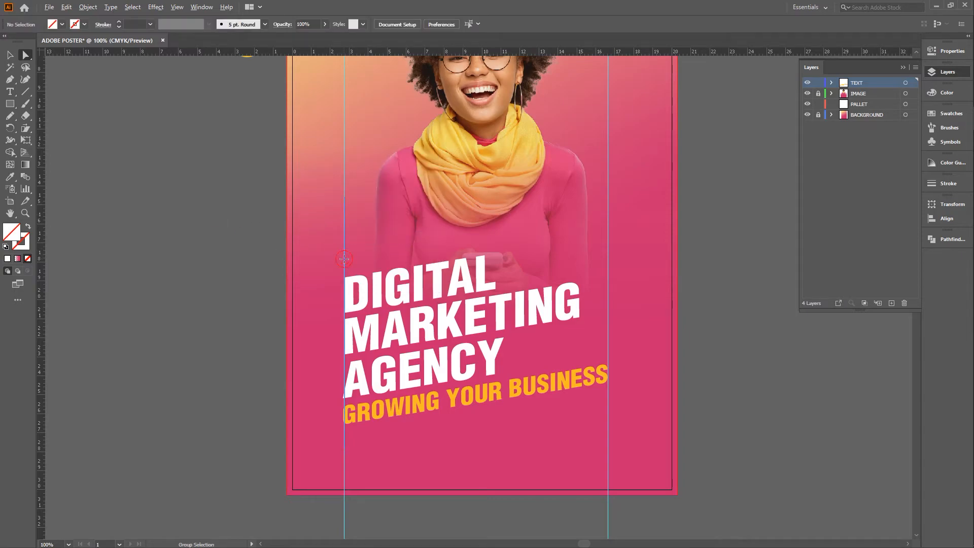
Copy the red vertical line about 5 cm across the headline and draw a slanted red line about 14.8 cm wide beneath the tagline
left_click_drag(345, 259, 440, 250)
left_click(26, 93)
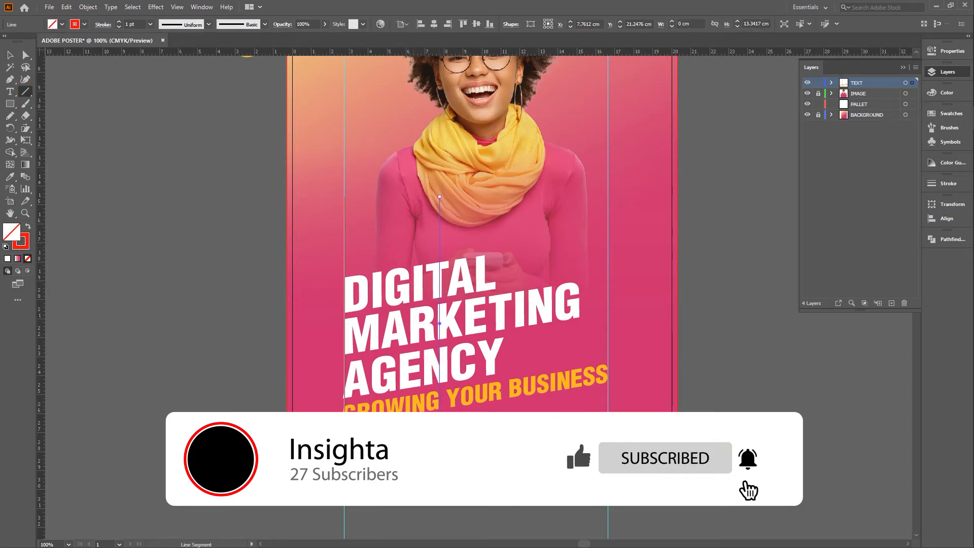
left_click_drag(343, 425, 622, 381)
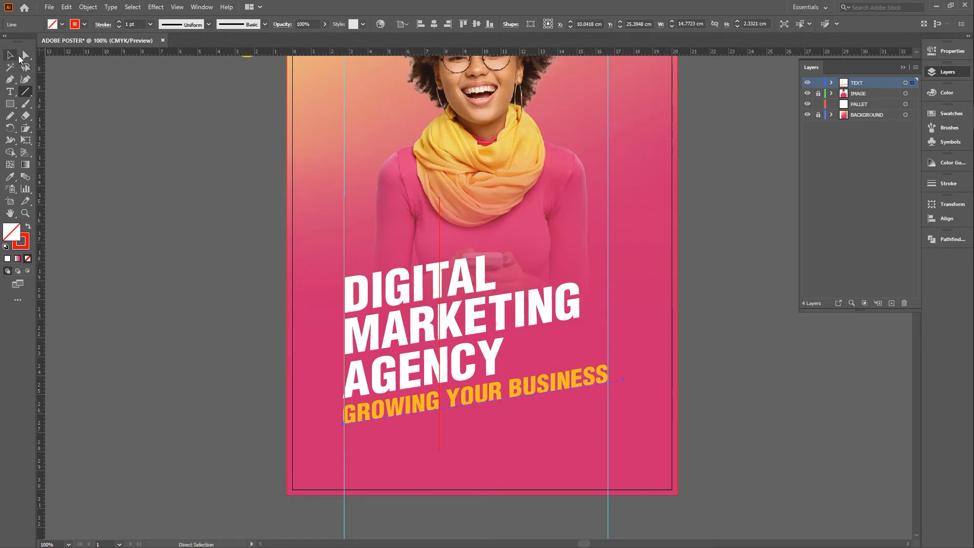
Duplicate the slanted red line 0.71 cm straight down to make a parallel pair under the tagline
key("a")
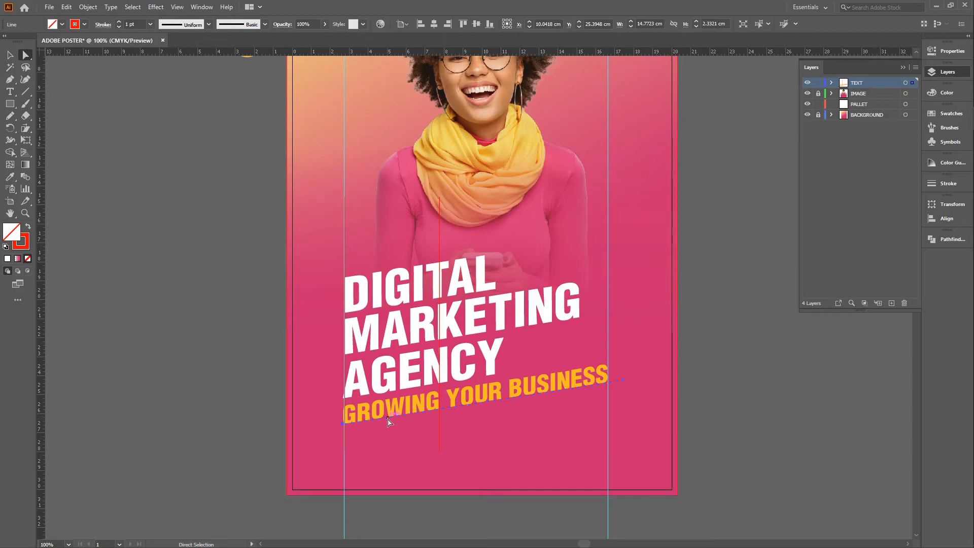
left_click_drag(387, 419, 389, 432)
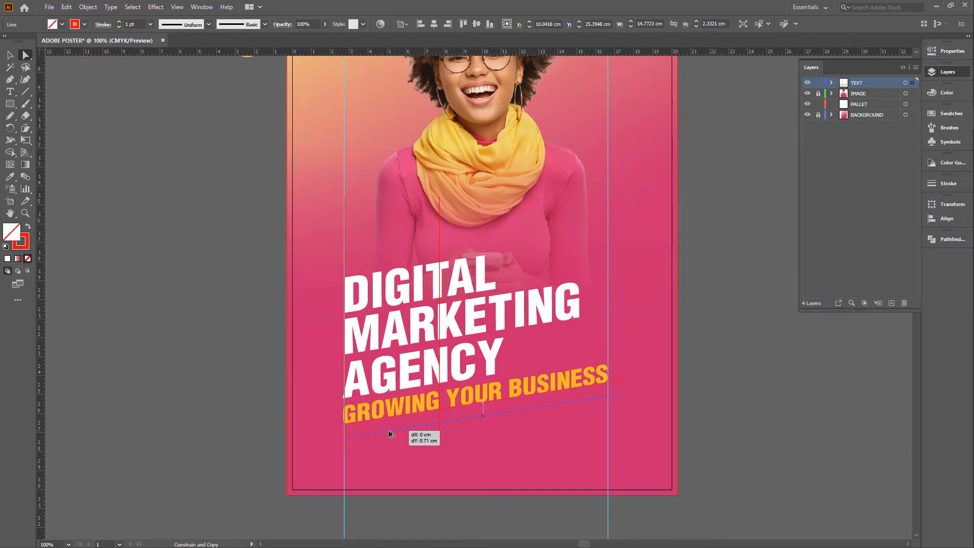
left_click_drag(390, 434, 390, 434)
left_click(298, 388)
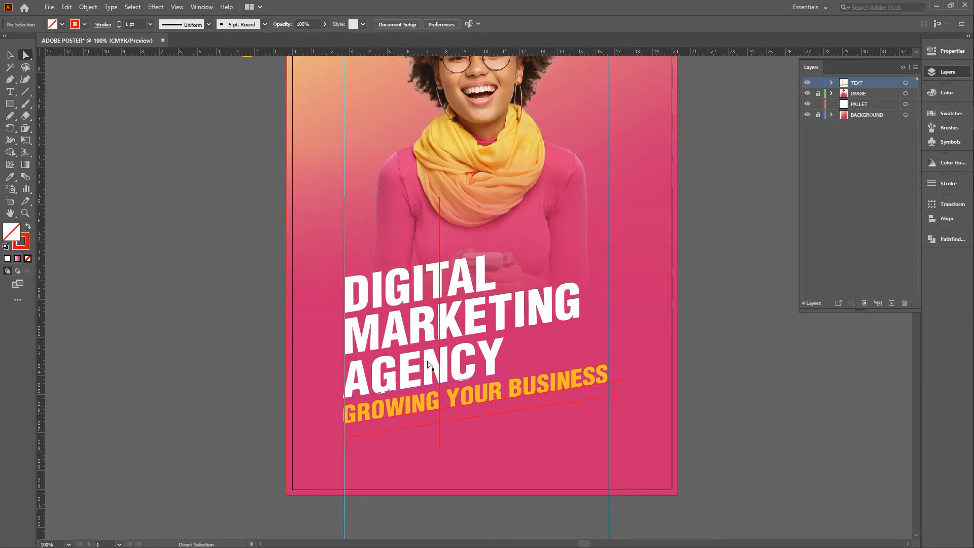
Add two more copies of the vertical line across the headline, spaced about 2.8 cm and then about 3.5 cm apart
left_click_drag(440, 331, 493, 323)
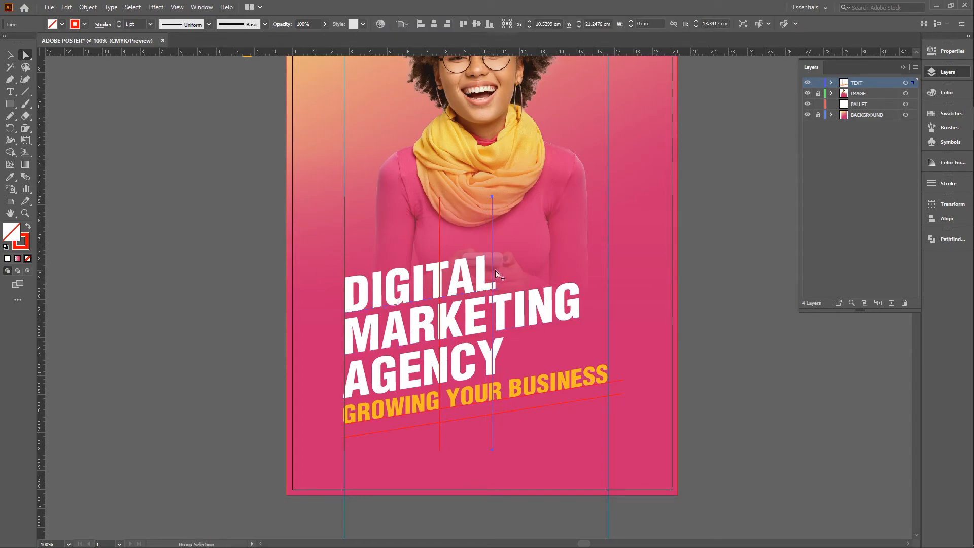
left_click_drag(497, 274, 559, 266)
left_click(194, 262)
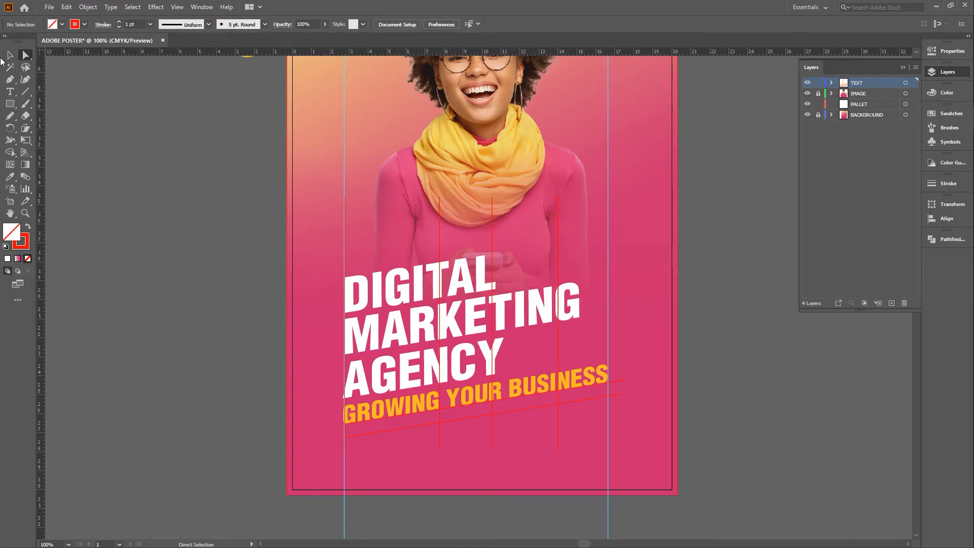
Lock the headline and tagline text so only the red lines can be selected
left_click(388, 343)
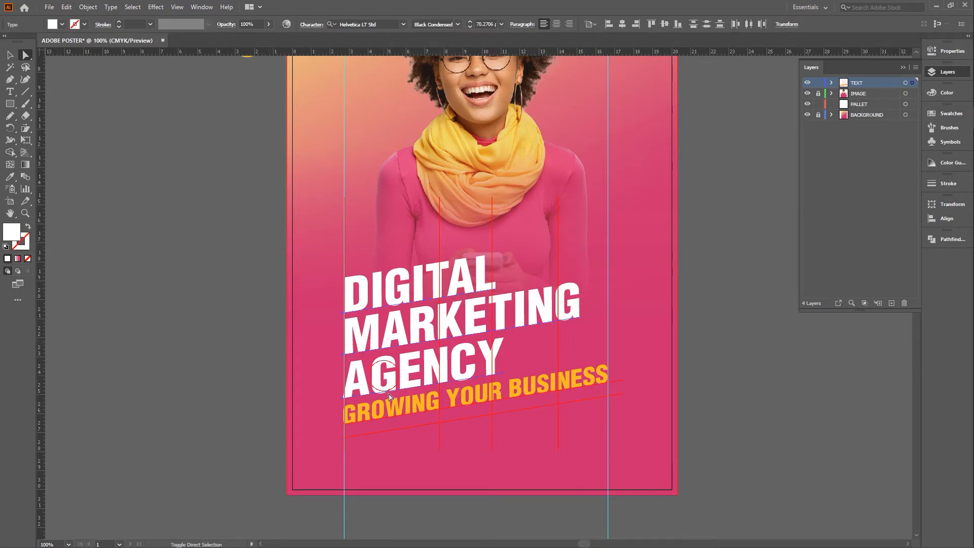
left_click(394, 412, "shift")
key("ctrl+2")
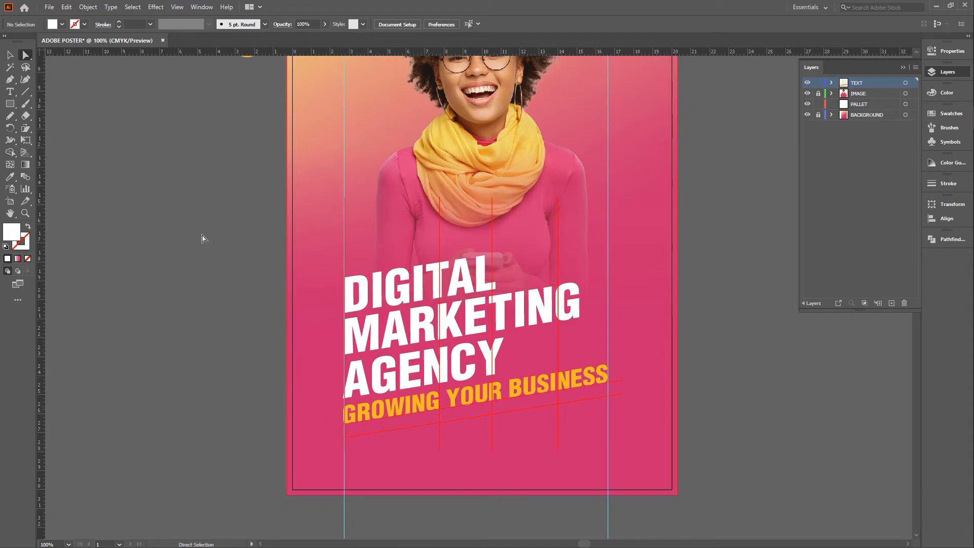
Use Shape Builder on all the red lines to form two separate slanted parallelograms beneath the tagline and remove the excess segments
left_click(8, 56)
left_click_drag(624, 435, 624, 436)
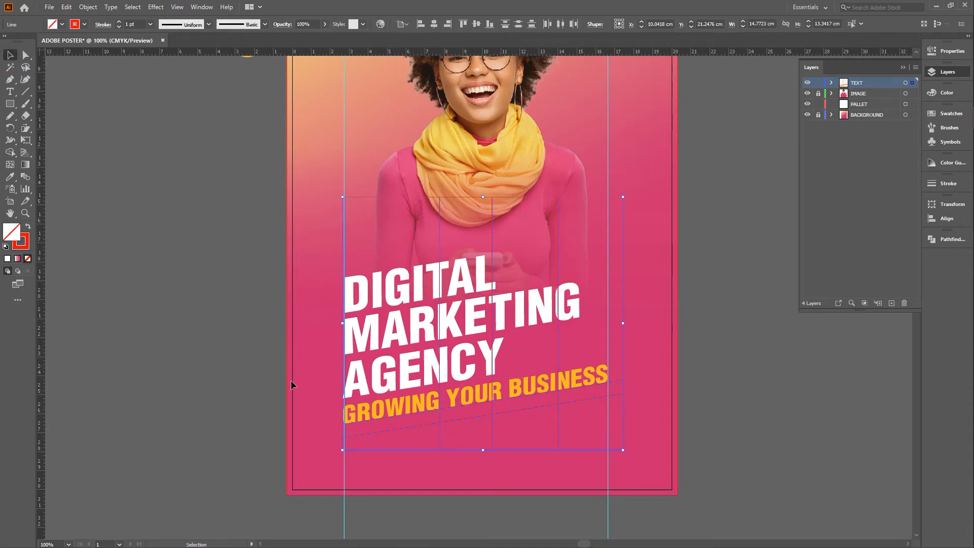
left_click(10, 152)
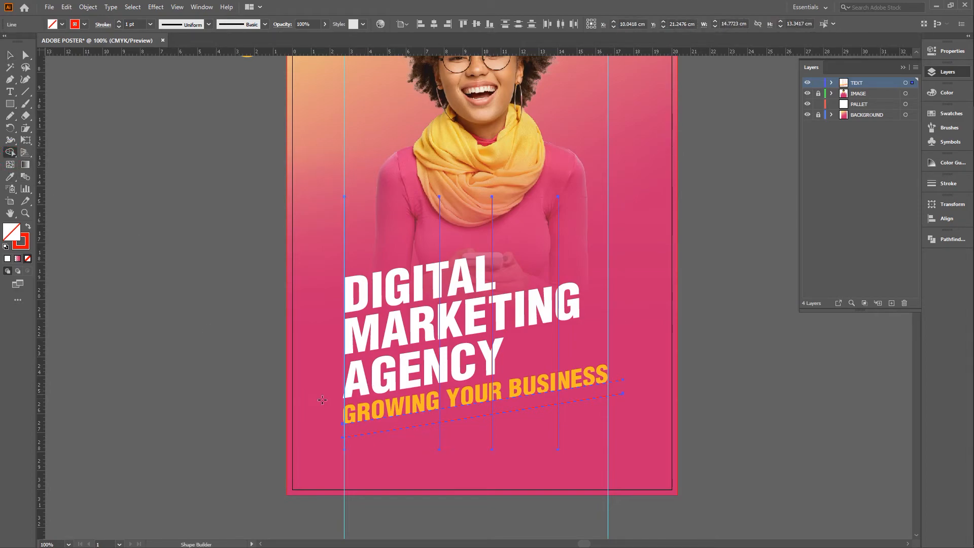
left_click(377, 429)
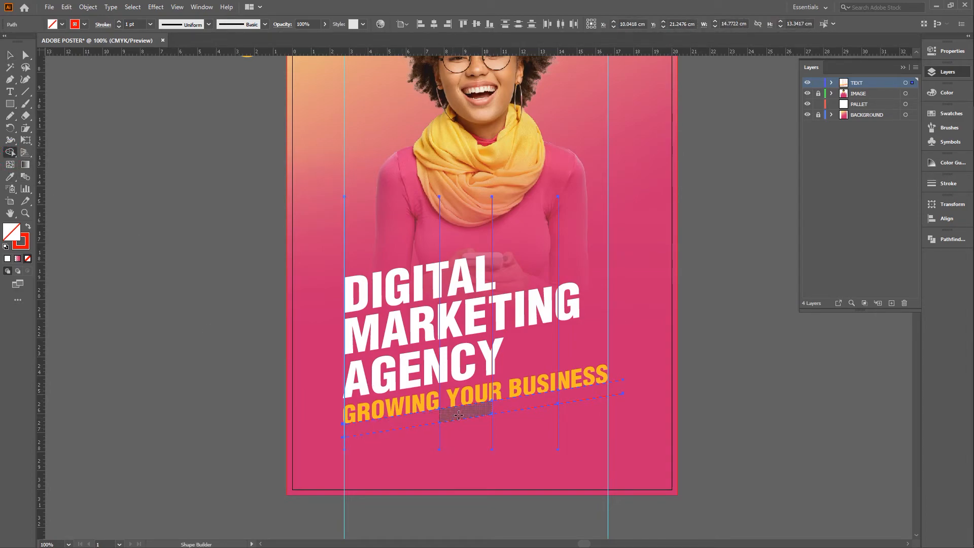
left_click(479, 416)
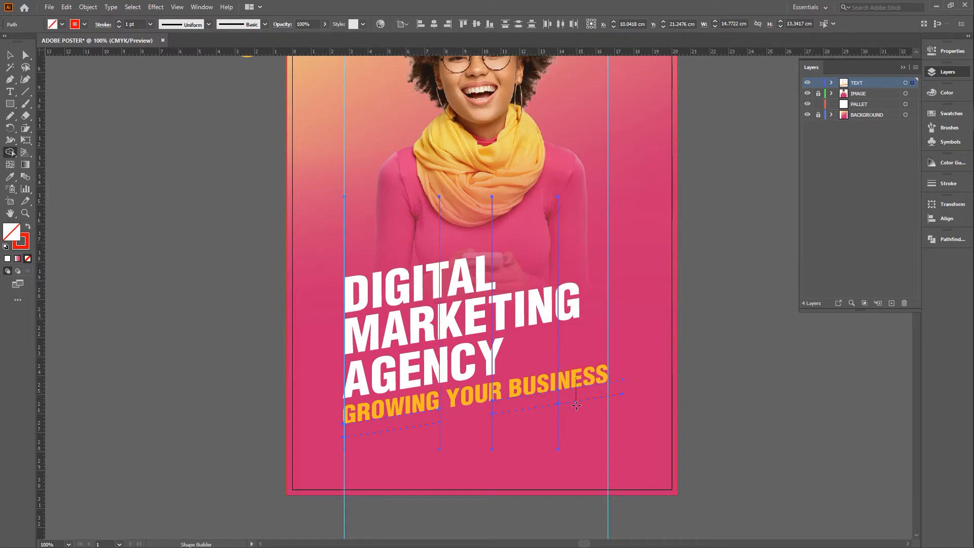
left_click_drag(495, 428, 479, 431)
left_click_drag(475, 358, 545, 343)
left_click_drag(417, 373, 475, 357)
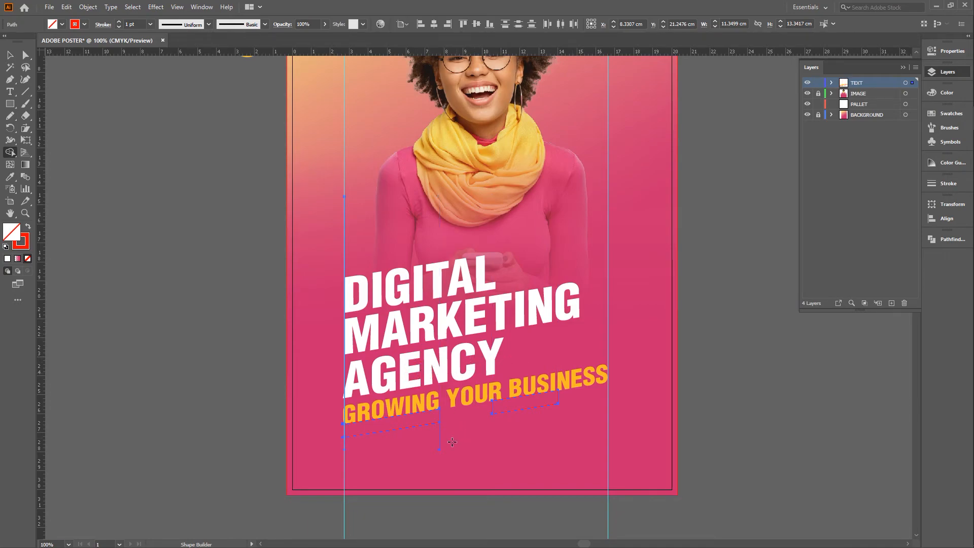
left_click_drag(450, 442, 400, 450)
left_click_drag(340, 354, 376, 347)
left_click(25, 57)
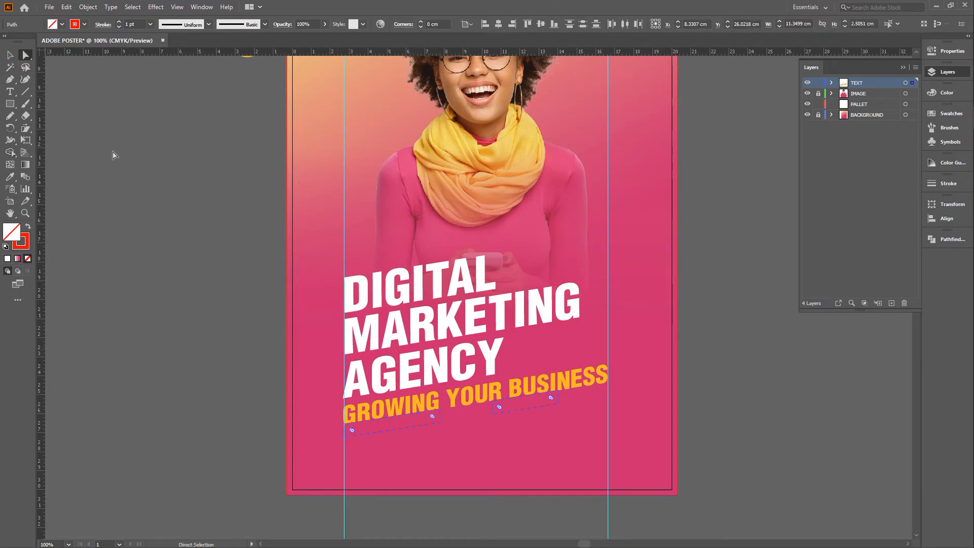
left_click(104, 165)
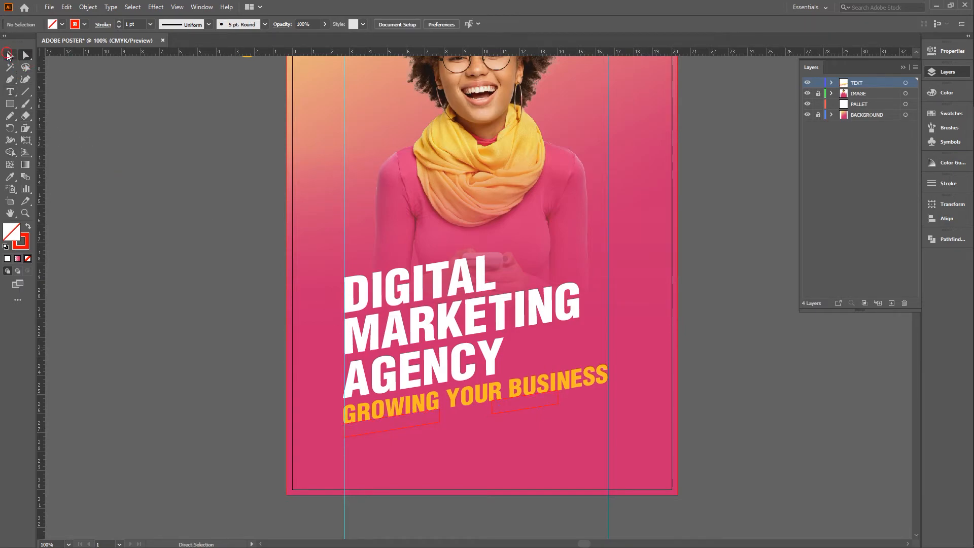
Move the longer parallelogram up beside "DIGITAL" and remove the leftover sliver at the left guide
left_click(8, 55)
left_click_drag(382, 430, 536, 265)
left_click(341, 433)
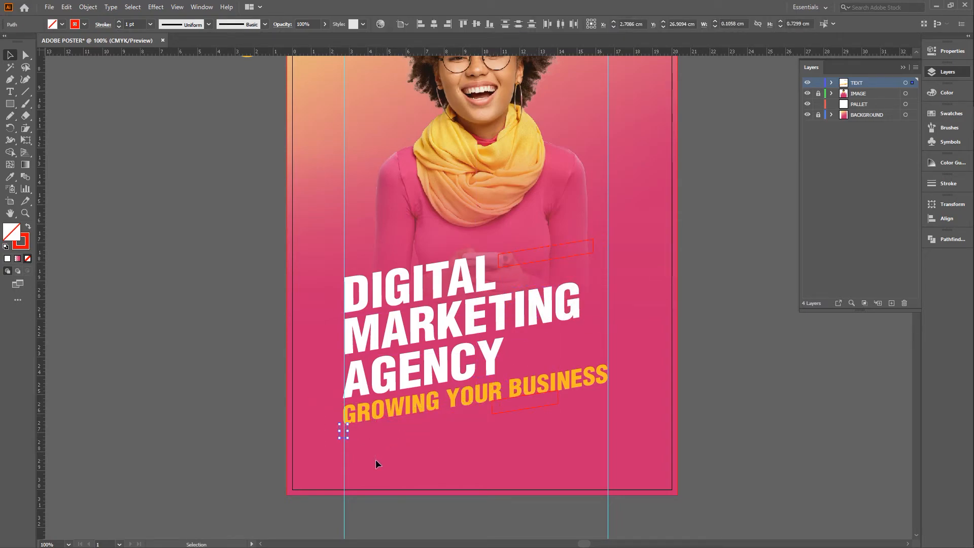
Move the shorter parallelogram left to sit beneath the first word of the tagline
left_click(495, 413)
left_click_drag(511, 410, 411, 432)
left_click_drag(450, 395, 450, 395)
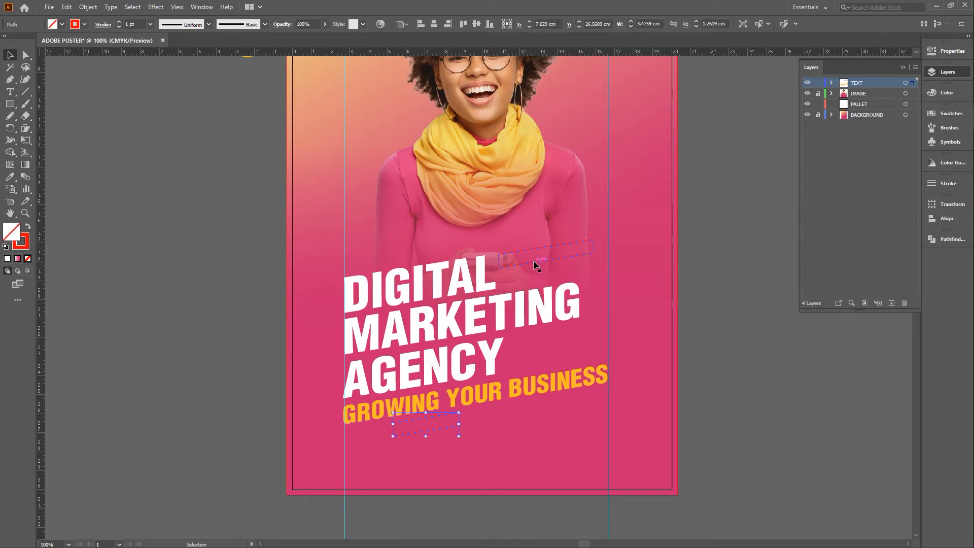
Position the longer parallelogram between "DIGITAL" and the end of "MARKETING" and fill it with the tagline's orange using the Eyedropper
left_click_drag(534, 260, 537, 281)
key("i")
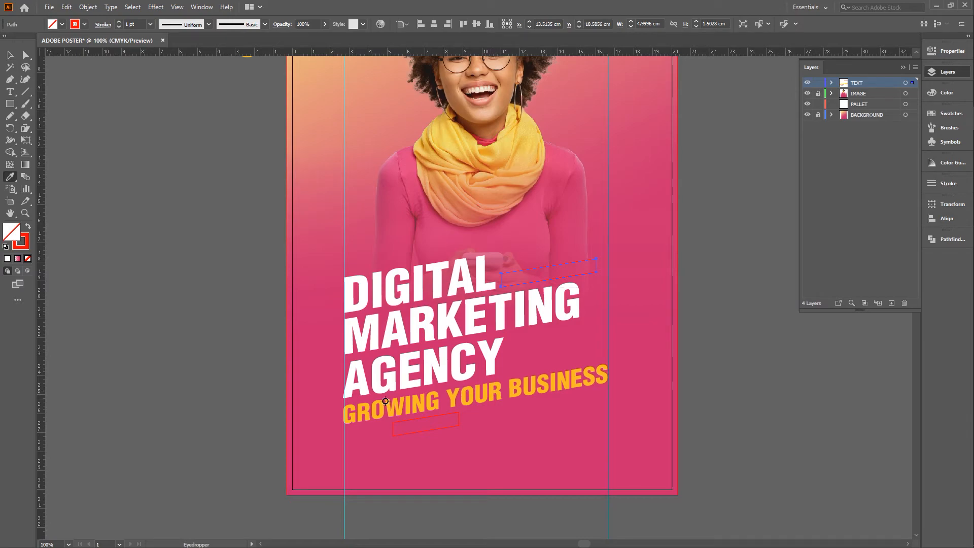
left_click(379, 405)
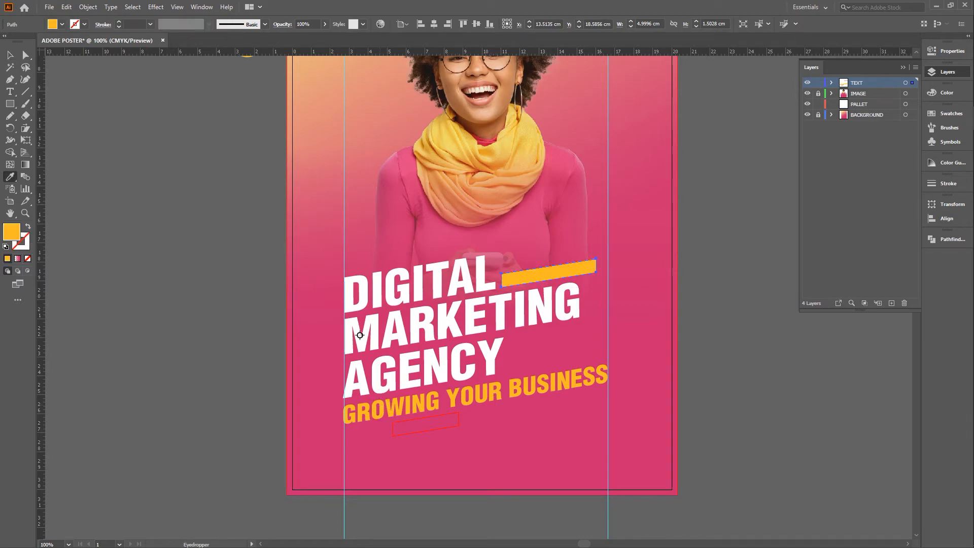
left_click(11, 55)
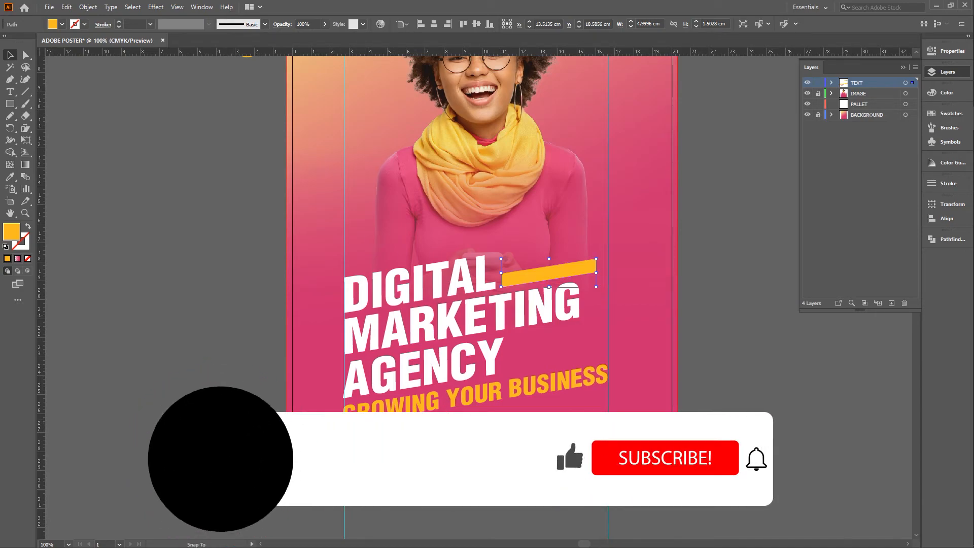
Fill the shorter parallelogram with the headline's white and align its left edge to the left guide under the tagline
left_click(431, 417)
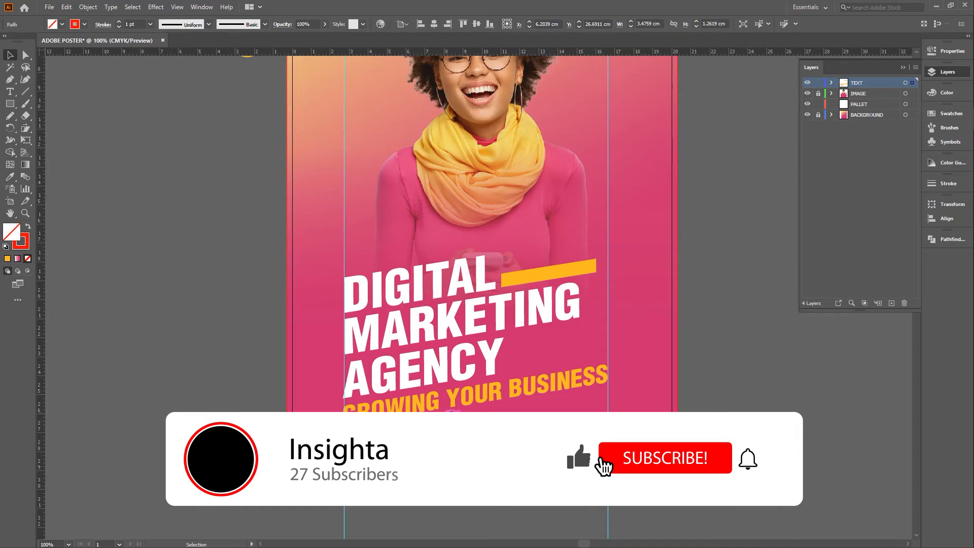
key("i")
left_click(375, 325)
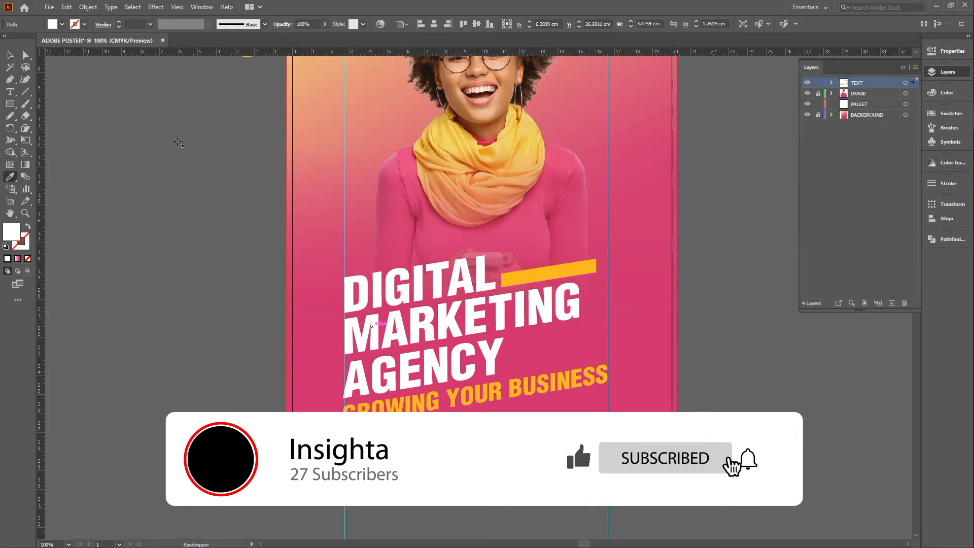
key("v")
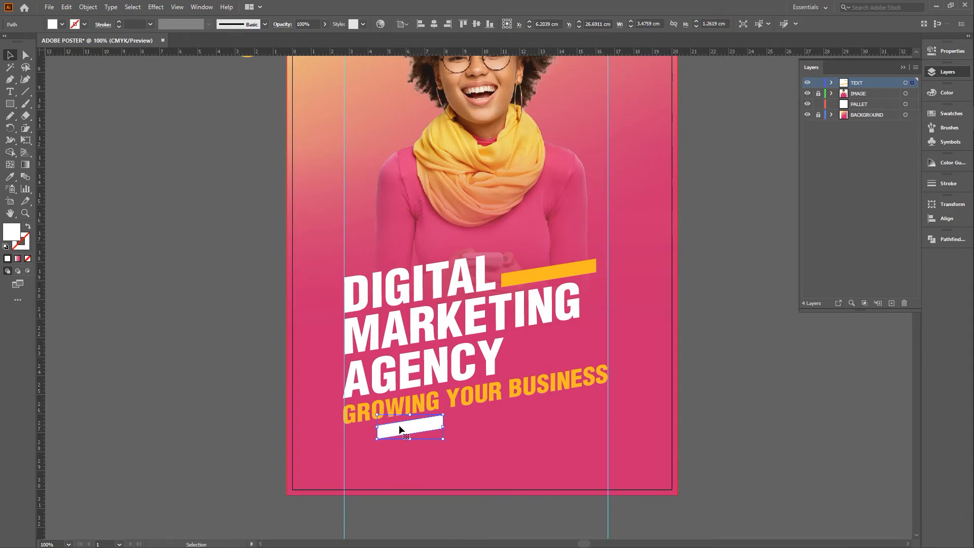
left_click_drag(397, 433, 368, 431)
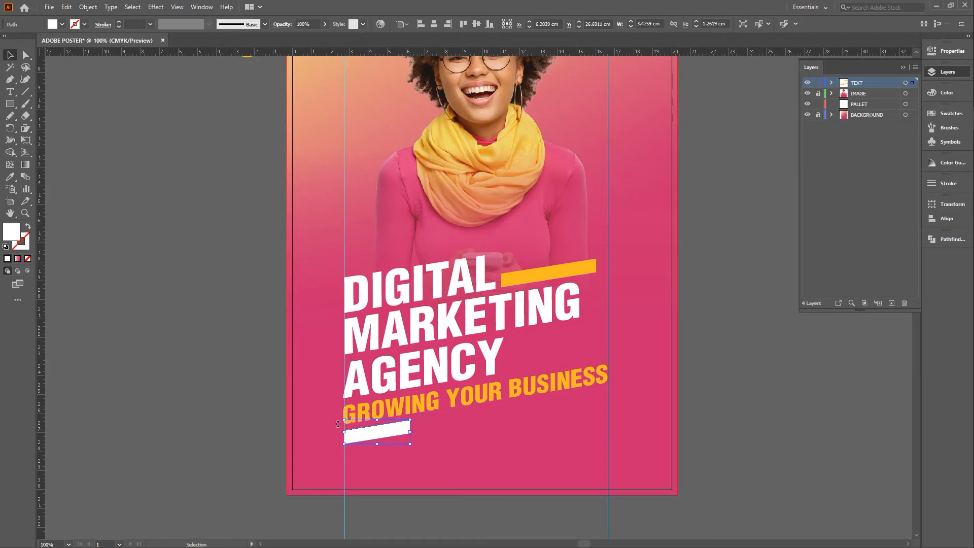
left_click(233, 389)
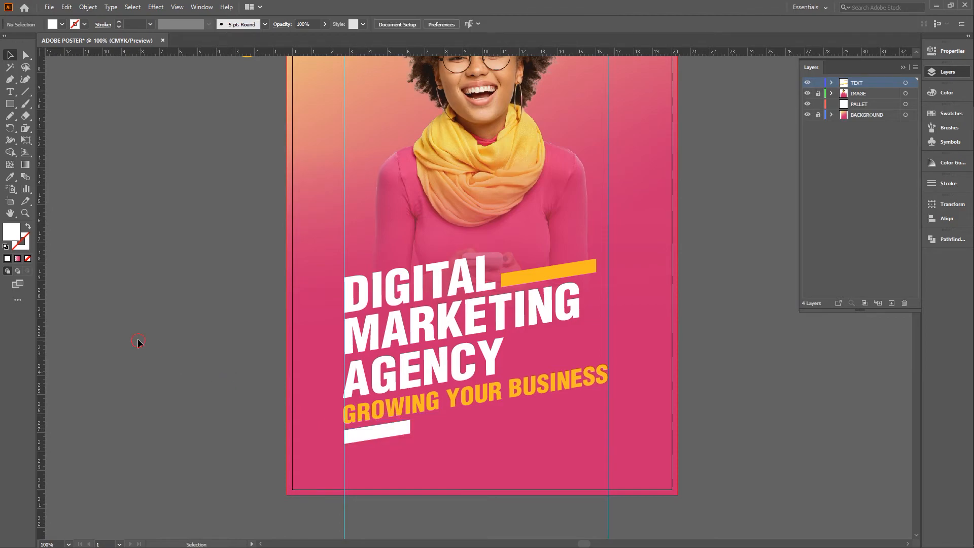
Unlock the headline and tagline text objects
scroll(361, 363, "up", 1)
scroll(392, 339, "down", 1)
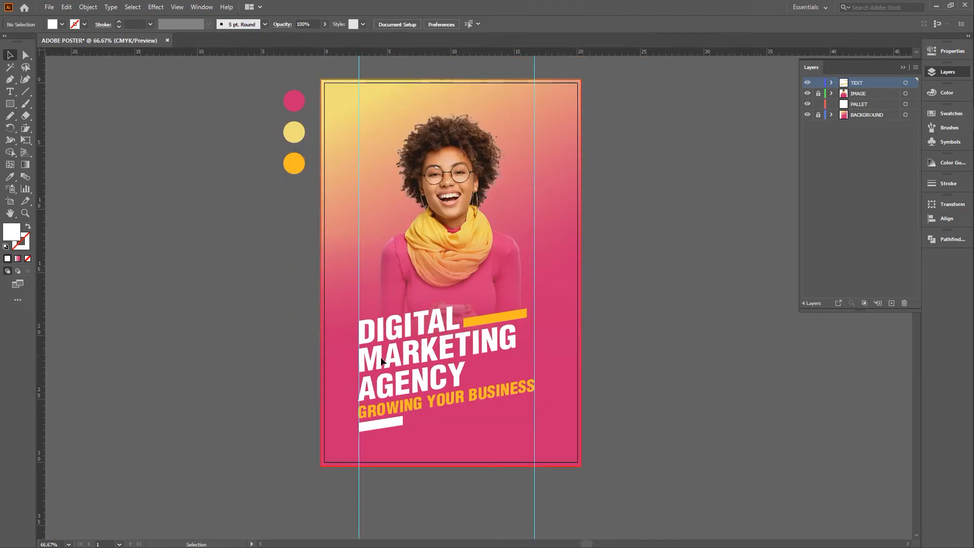
scroll(383, 363, "down", 1)
scroll(382, 362, "up", 3)
scroll(380, 361, "up", 1)
scroll(380, 358, "down", 1)
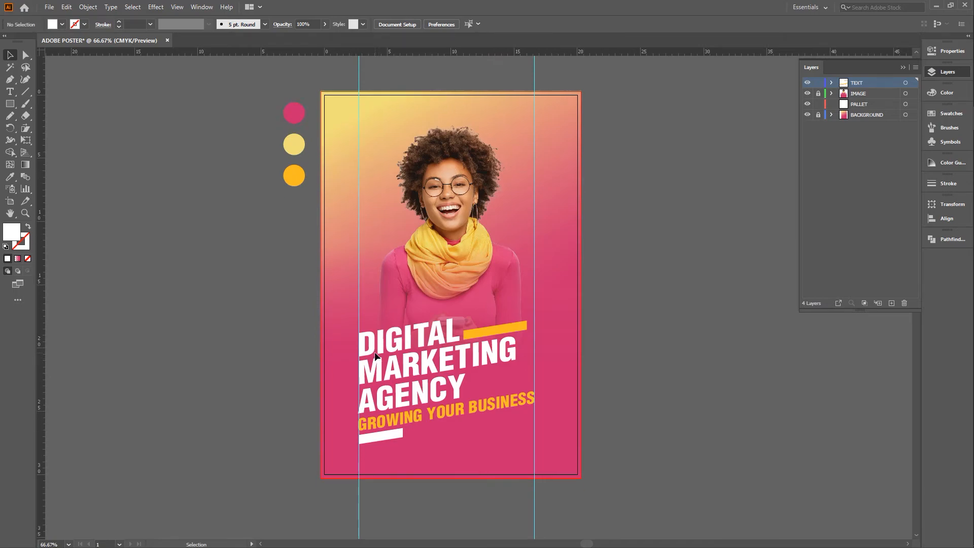
scroll(377, 354, "down", 1)
scroll(375, 351, "up", 1)
left_click_drag(522, 440, 523, 440)
key("ctrl+alt+2")
left_click(188, 297)
Select the headline, tagline and both bars and nudge them up together by about 0.7 cm
left_click_drag(511, 446, 511, 452)
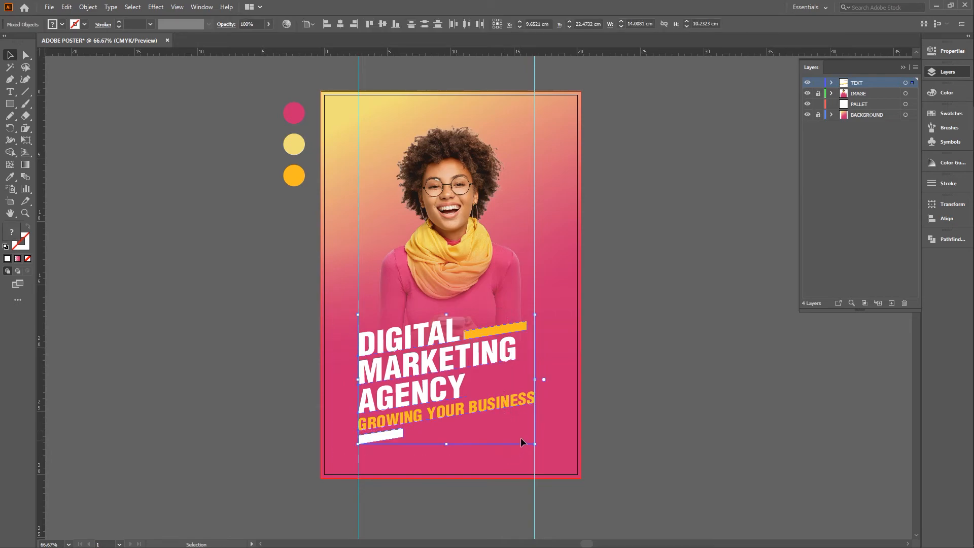
key("Up")
key("Up")
key("Up")
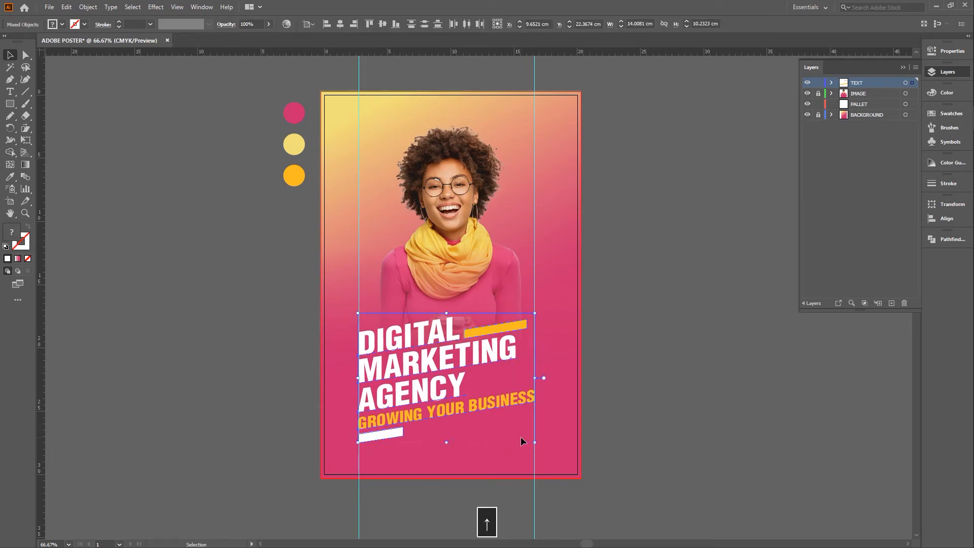
key("Up")
key("Up")
key("Up")
key("Up")
key("Up")
key("Up")
key("Up")
key("Up")
key("Up")
key("Up")
key("Up")
key("Up")
key("Up")
key("Up")
key("Up")
key("Up")
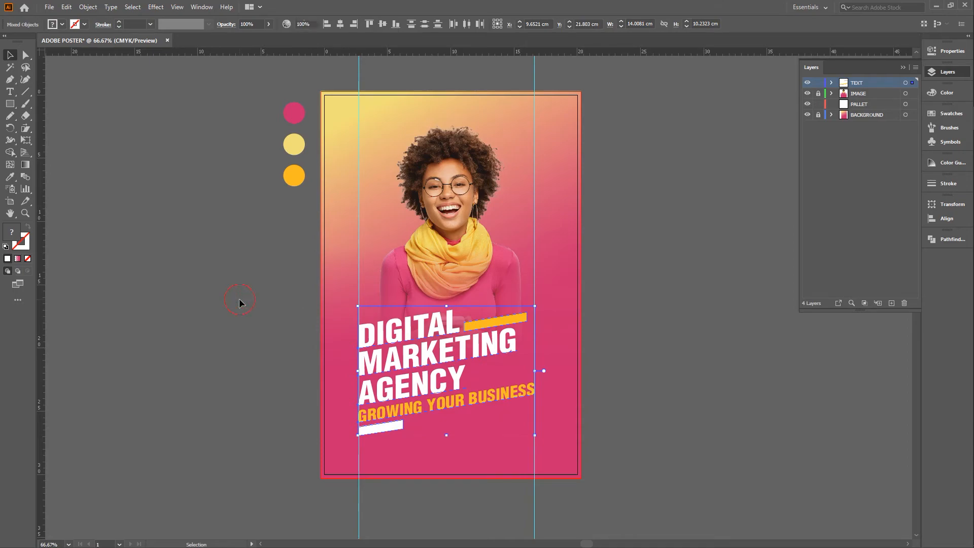
left_click(236, 321)
Place a horizontal guide across the poster at the level of the woman's forehead
scroll(236, 320, "up", 2)
scroll(236, 321, "down", 2)
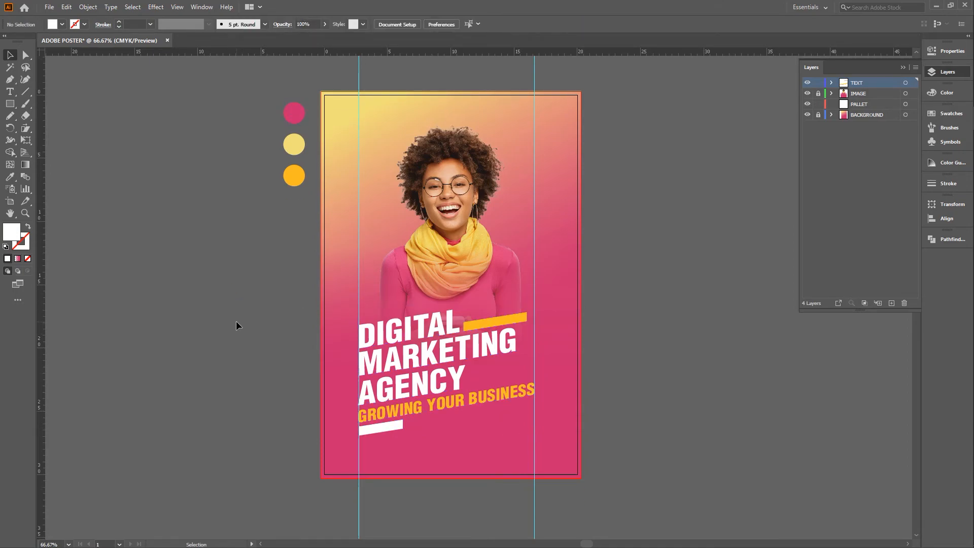
scroll(236, 321, "up", 2)
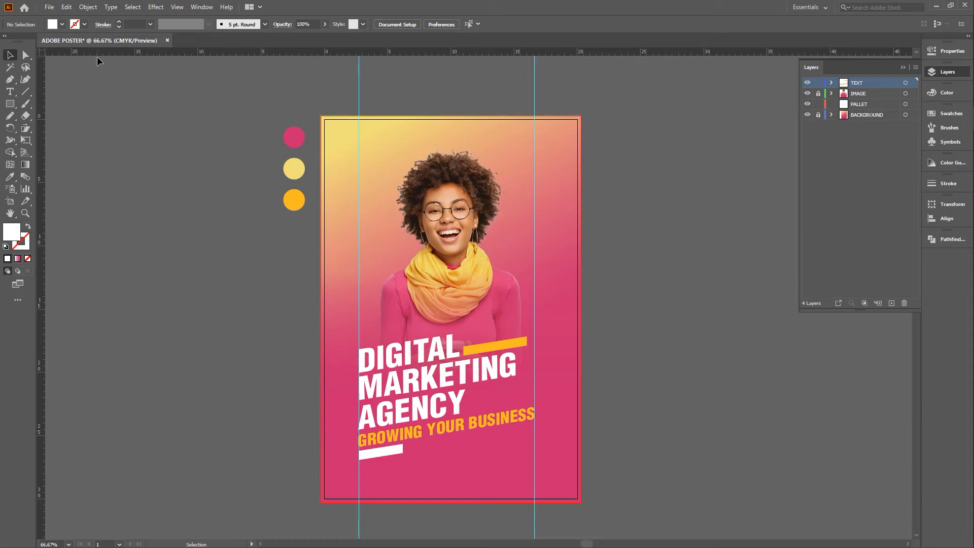
left_click_drag(101, 53, 121, 177)
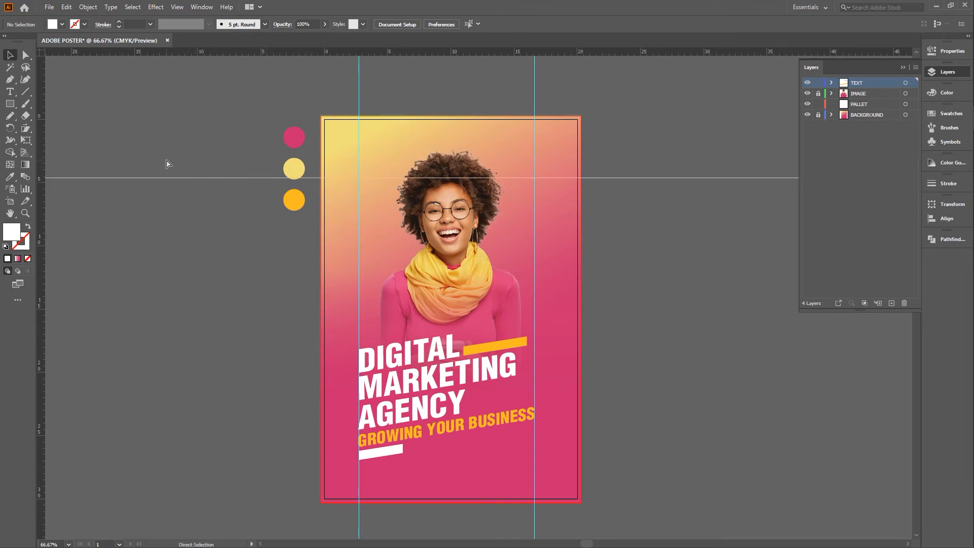
key("ctrl+z")
left_click_drag(341, 54, 339, 190)
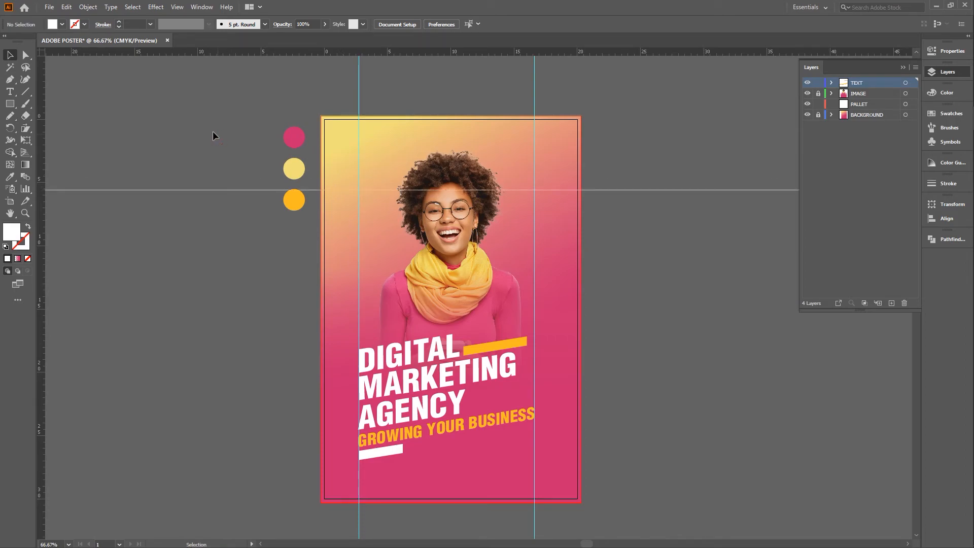
Open the Adobe.eps logo file from the poster project folder
left_click(51, 9)
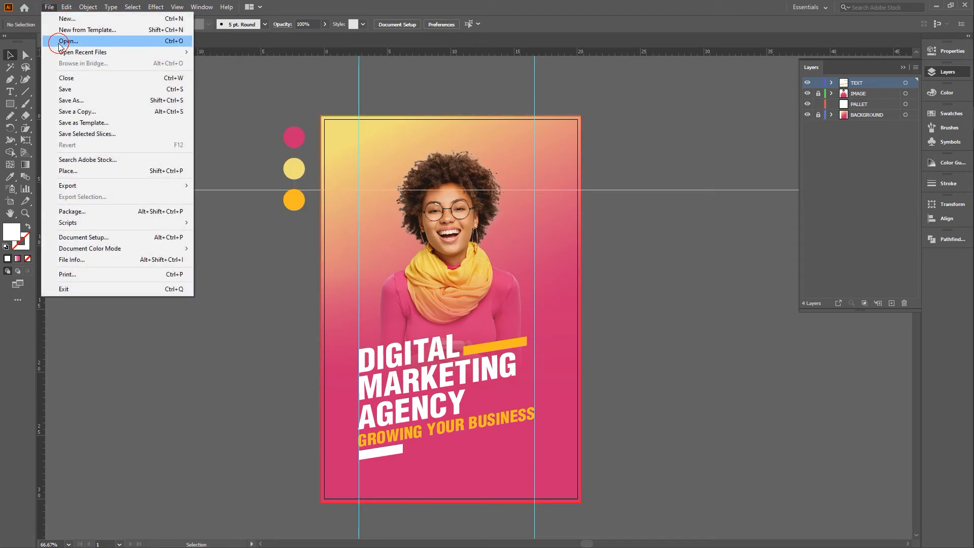
left_click(55, 40)
left_click(116, 85)
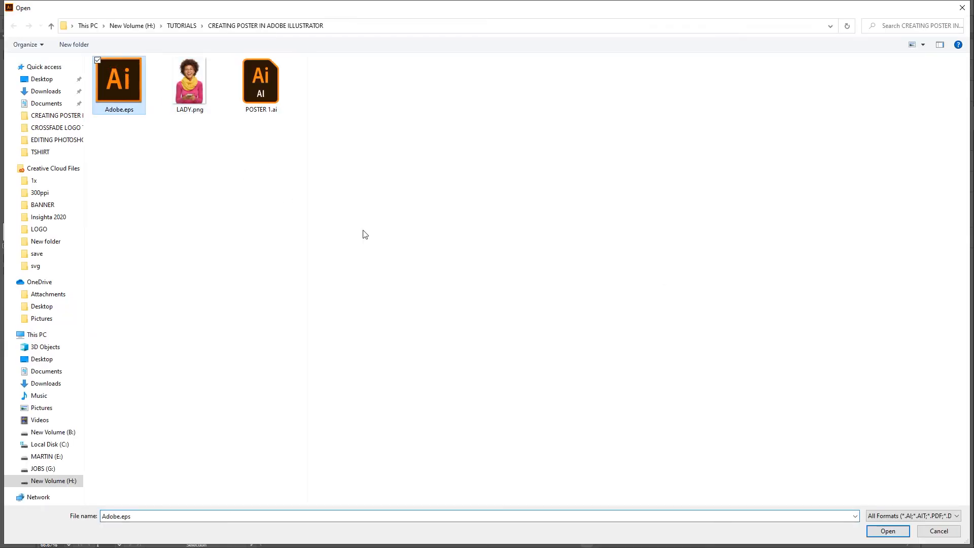
left_click(887, 531)
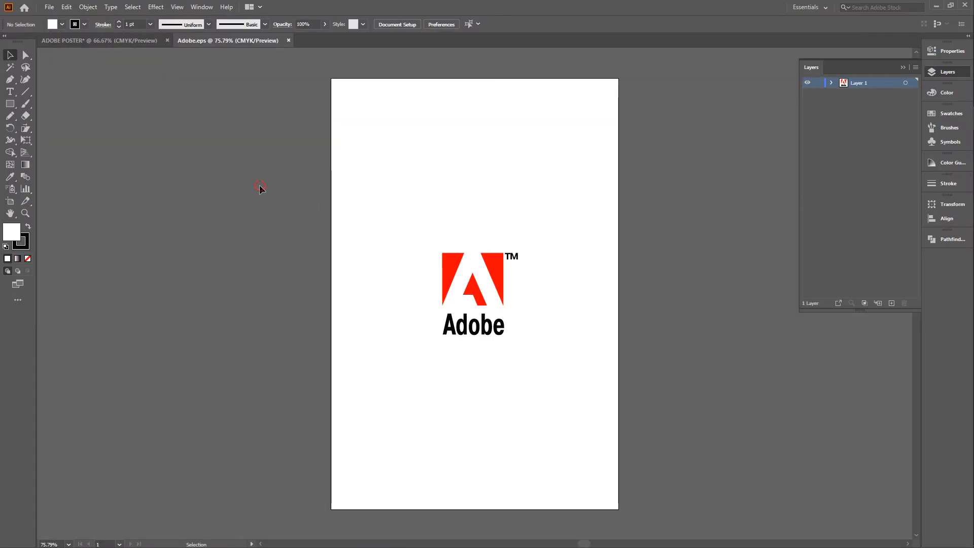
Copy the whole Adobe logo into the ADOBE POSTER document and place it beside the artboard below the colour circles
left_click_drag(394, 223, 540, 321)
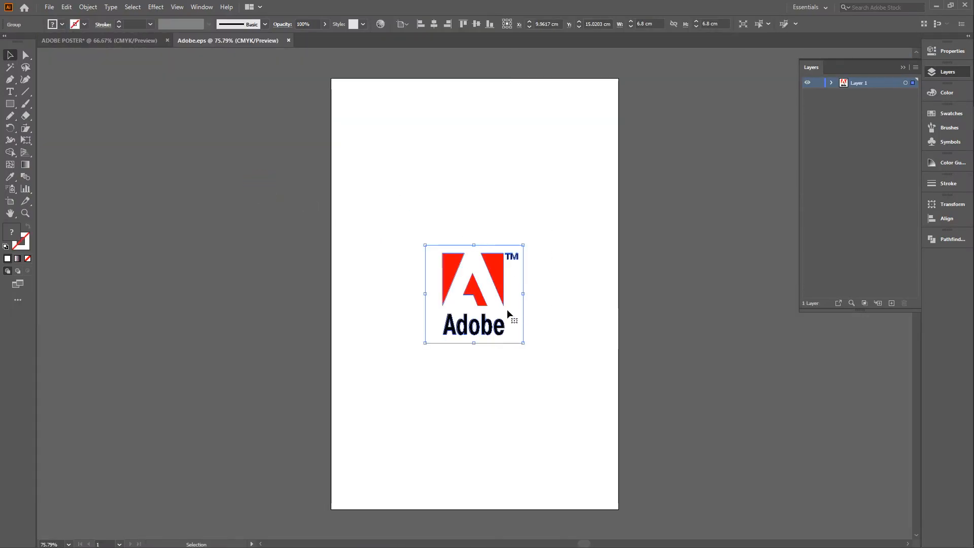
key("ctrl+c")
left_click(125, 44)
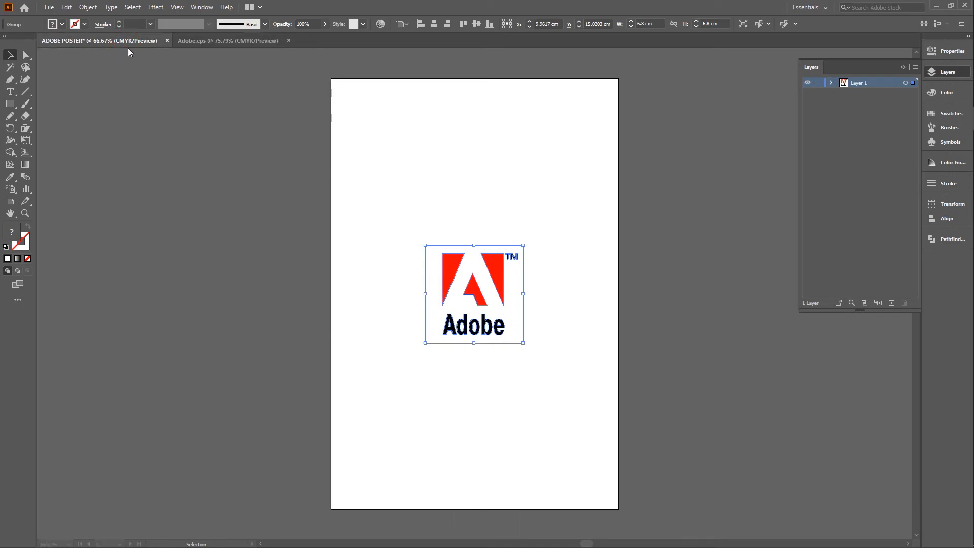
key("ctrl+v")
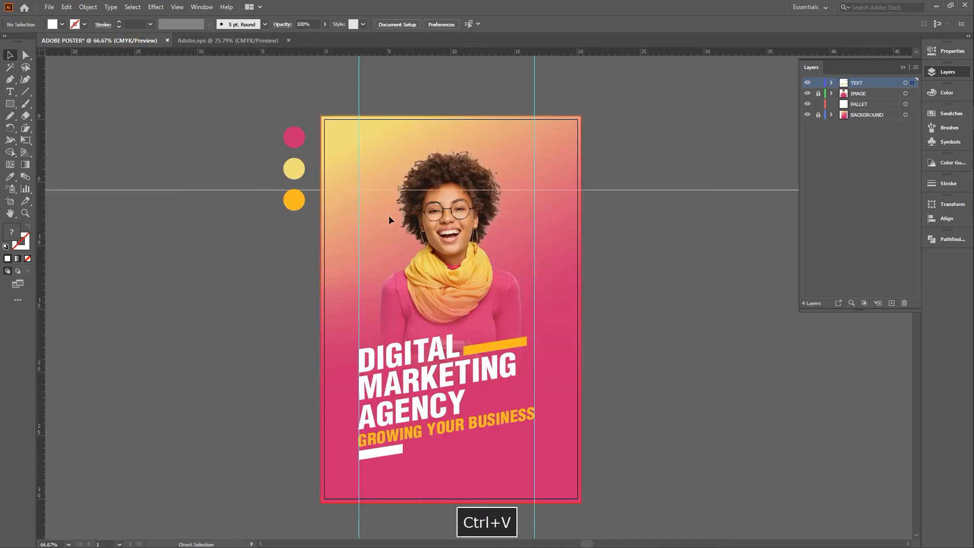
left_click_drag(451, 285, 231, 269)
left_click(216, 161)
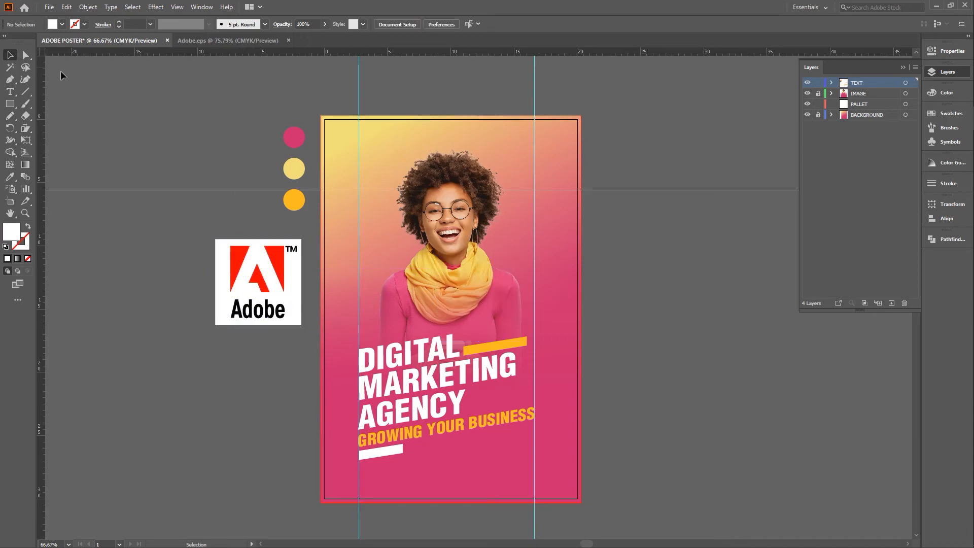
Delete only the white background square from the pasted Adobe logo
left_click(26, 55)
left_click(220, 268)
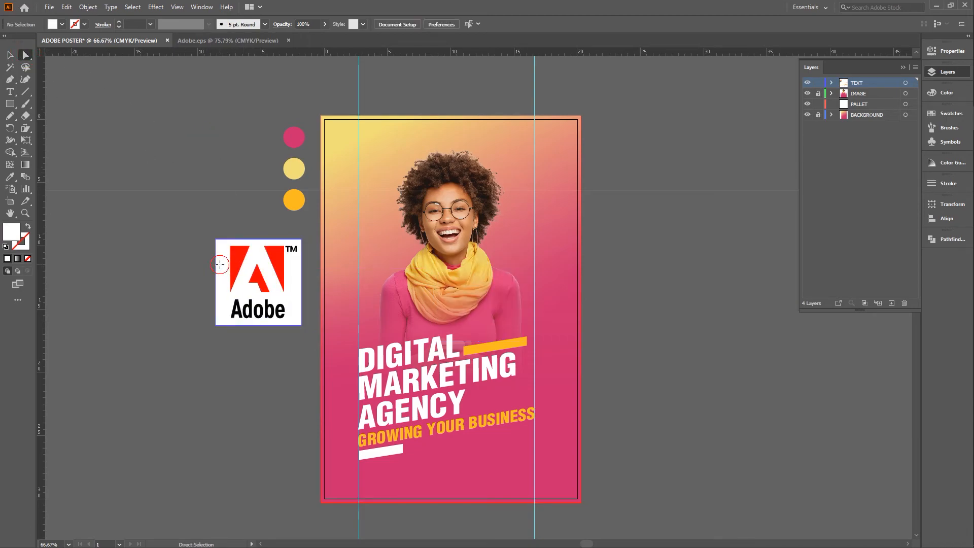
key("Delete")
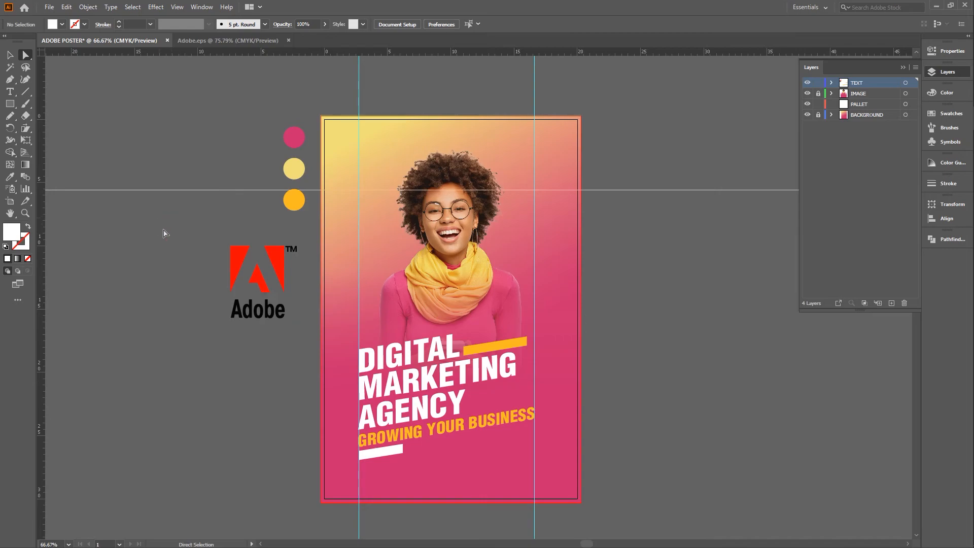
Move the logo to the poster's upper-right area over the right vertical guide and scale it to about 2.7 x 3 cm
left_click(11, 55)
left_click(232, 269)
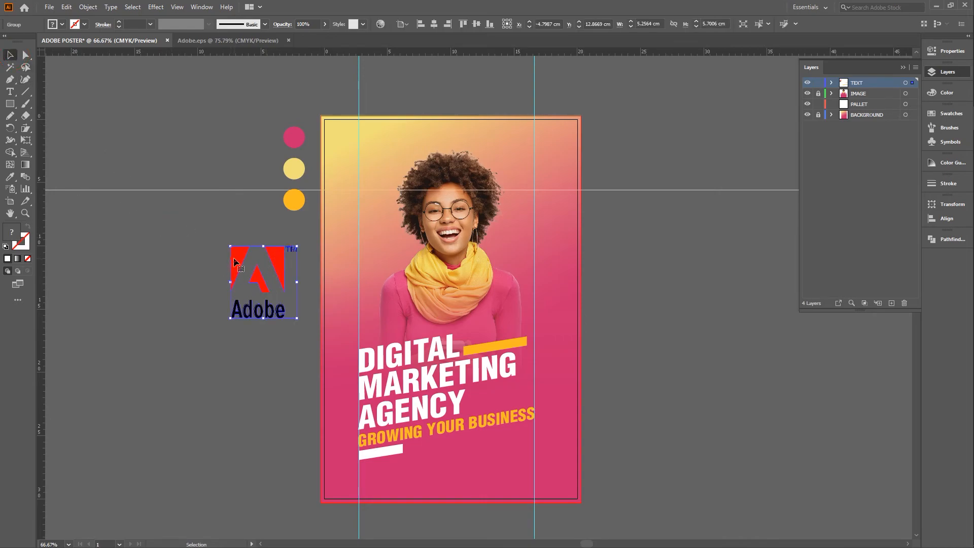
left_click_drag(235, 262, 549, 156)
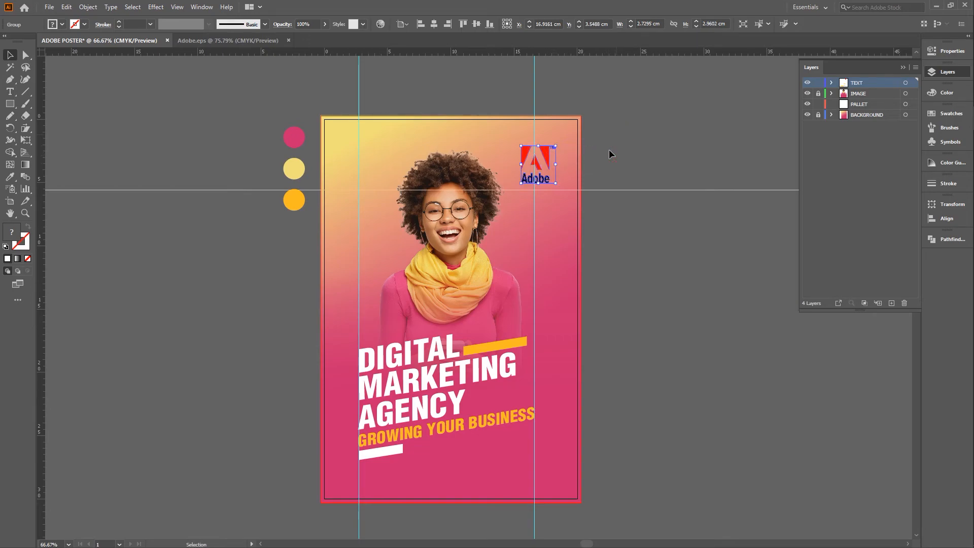
left_click(609, 154)
scroll(589, 163, "down", 1)
scroll(562, 164, "up", 2)
scroll(544, 172, "down", 2)
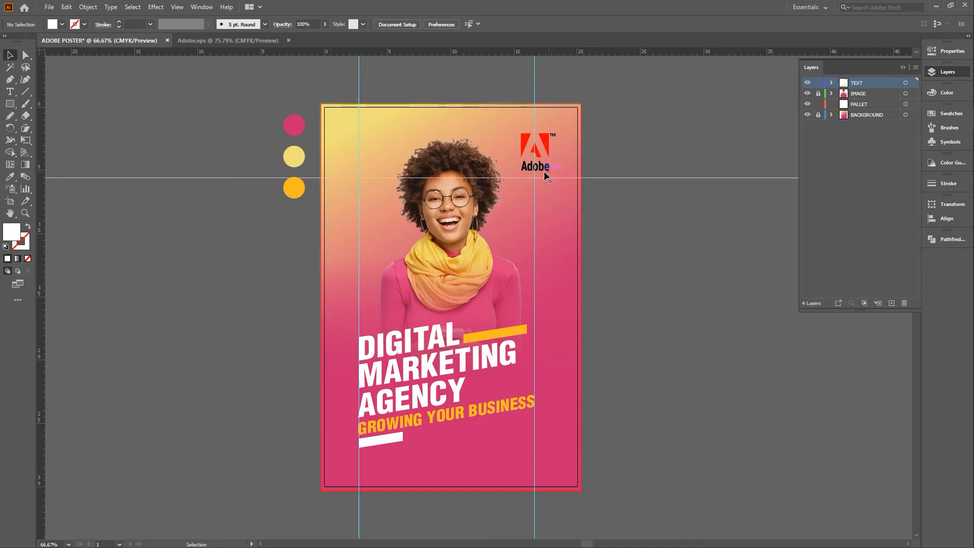
Draw a corner-to-corner diagonal reference line across the poster, lower the logo about 0.6 cm onto the horizontal guide, and delete the line
left_click(25, 92)
left_click_drag(578, 107, 322, 489)
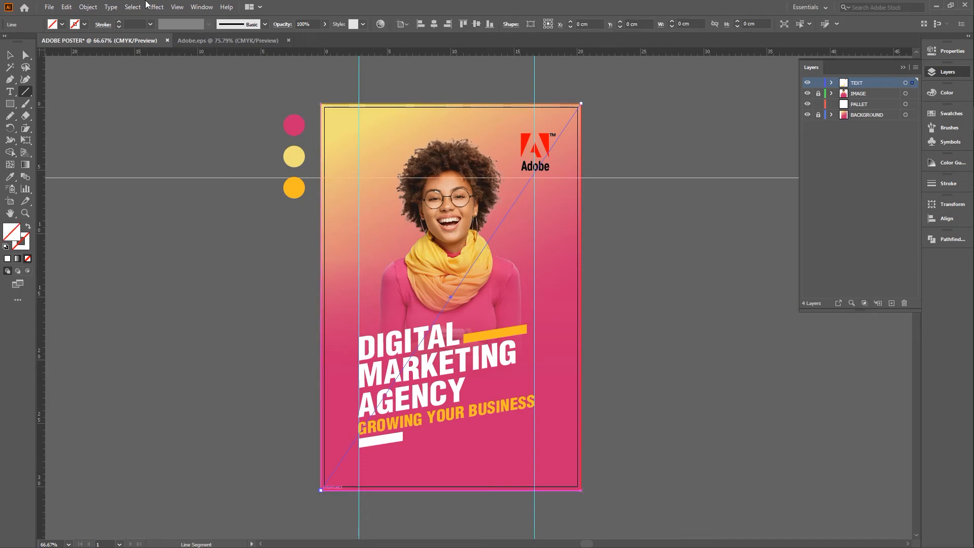
key("v")
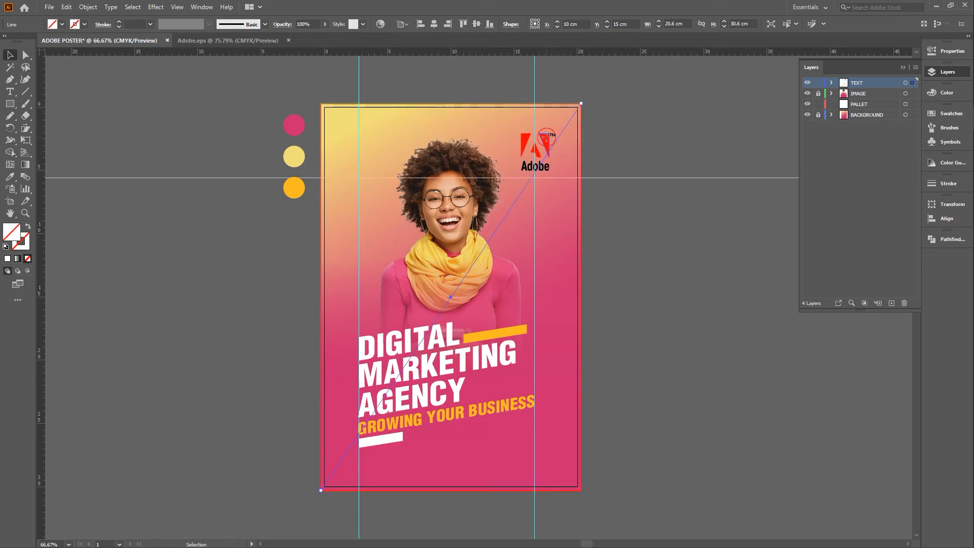
left_click_drag(546, 142, 547, 151)
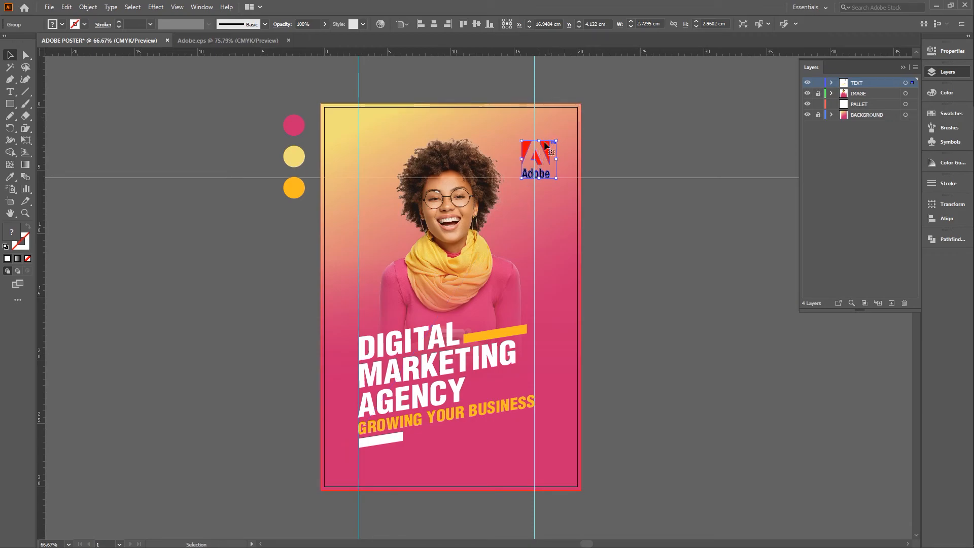
left_click(581, 130)
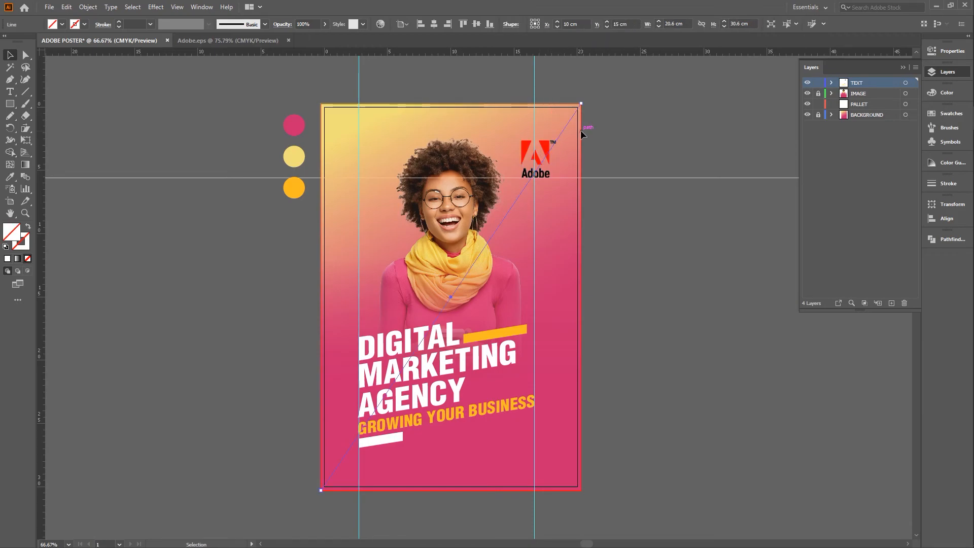
key("Delete")
Fill the three red shapes of the logo's A symbol with white
scroll(555, 179, "up", 1)
scroll(549, 188, "up", 3)
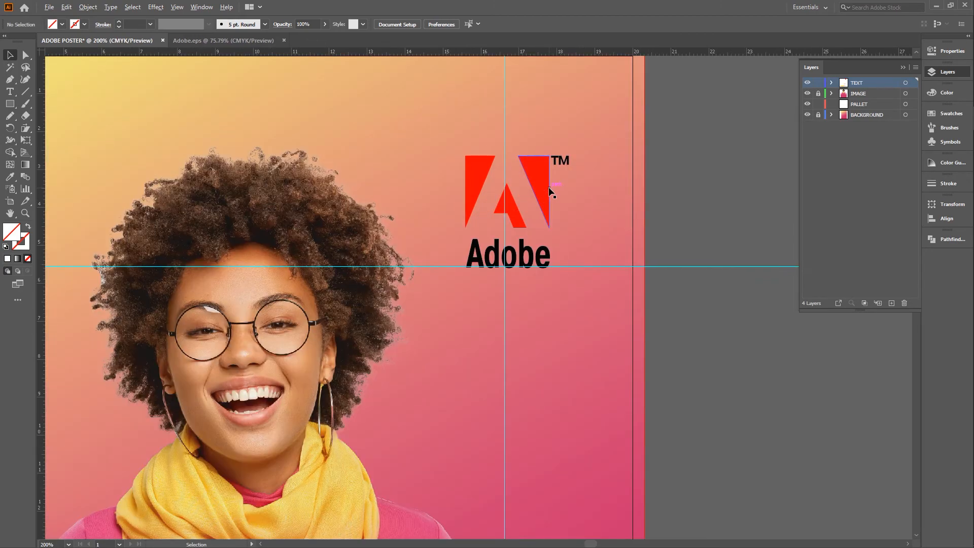
left_click(25, 55)
left_click(541, 167)
left_click(509, 204, "shift")
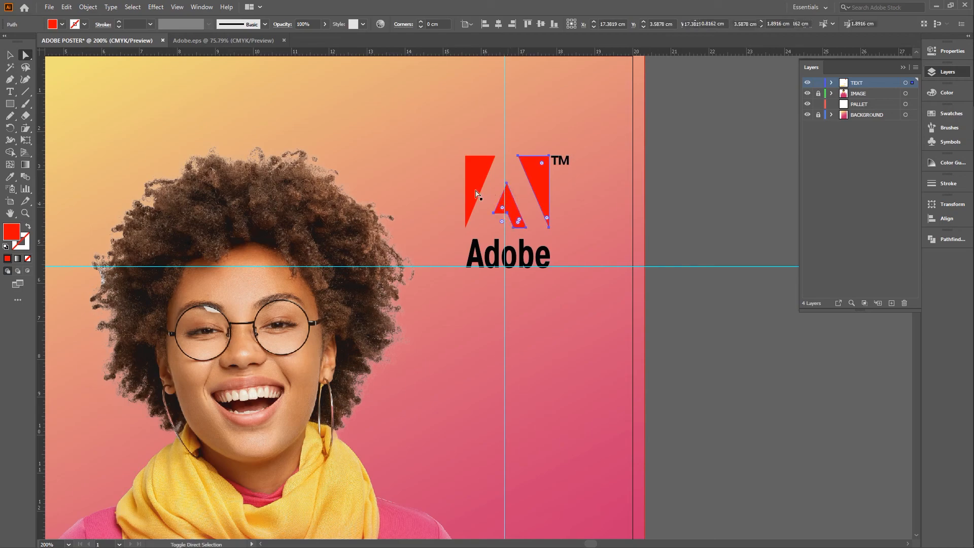
left_click(468, 175, "shift")
key("space")
left_click_drag(320, 231, 283, 203)
left_click_drag(416, 200, 448, 187)
left_click_drag(310, 195, 430, 180)
left_click_drag(343, 189, 324, 224)
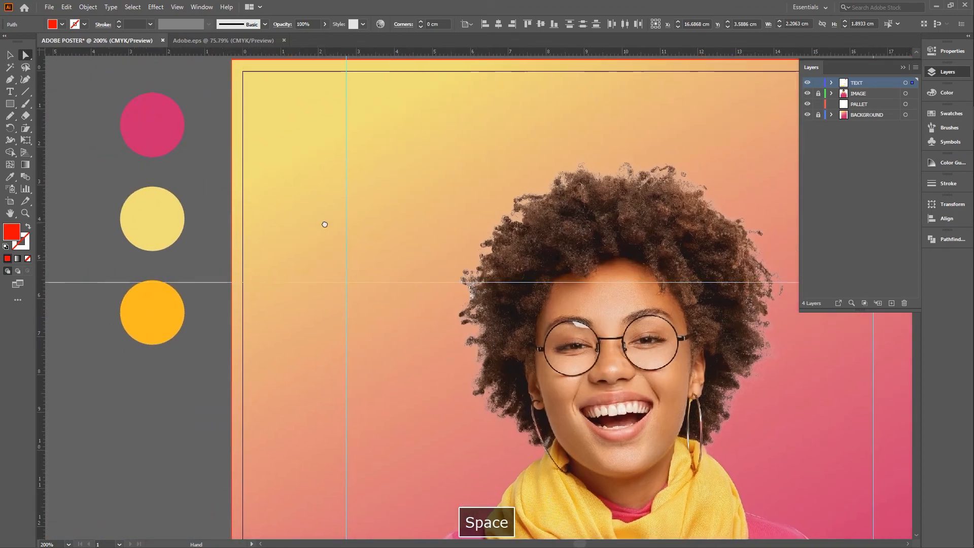
left_click_drag(315, 145, 83, 98)
left_click(62, 24)
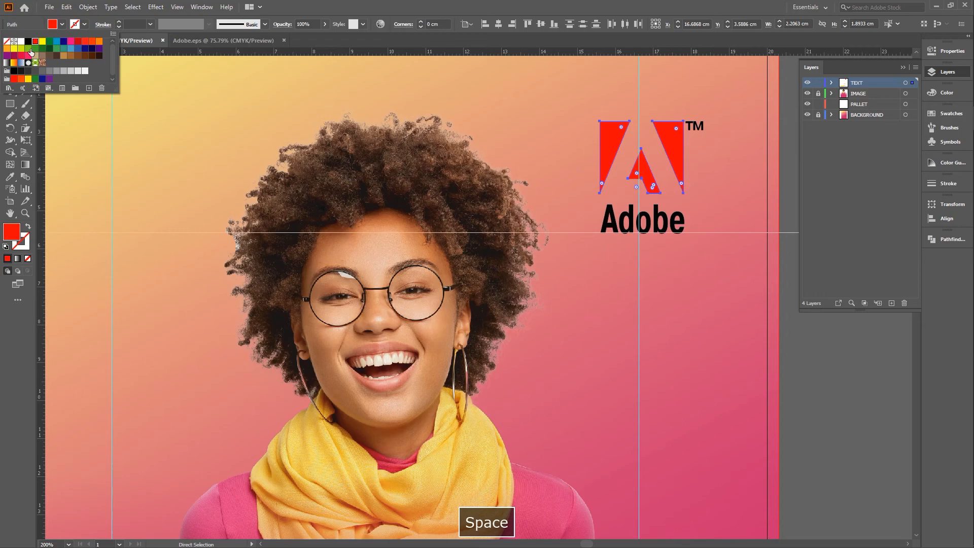
left_click(21, 41)
left_click(513, 111)
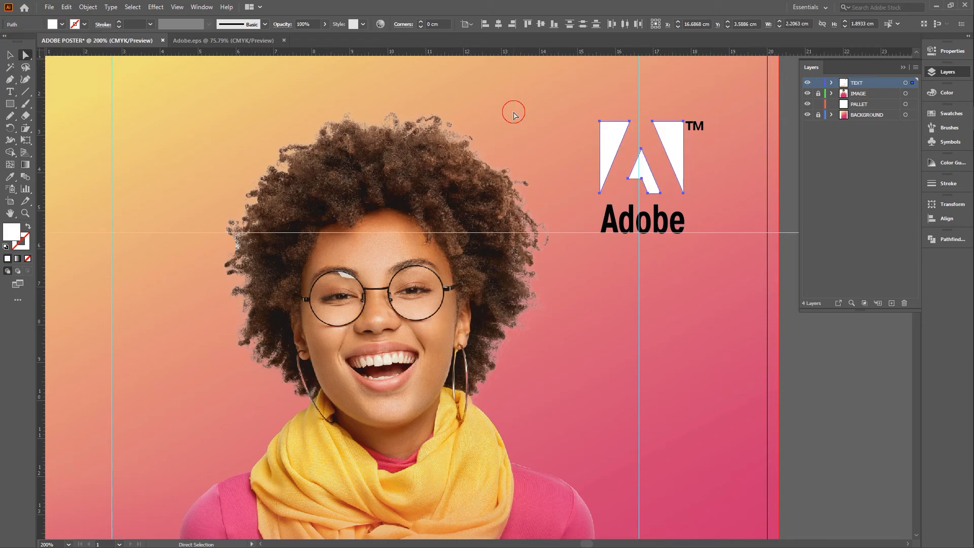
Recolour the logo's black Adobe wordmark with the white sampled from the A symbol
key("space")
left_click_drag(637, 219, 481, 206)
left_click_drag(431, 183, 544, 231)
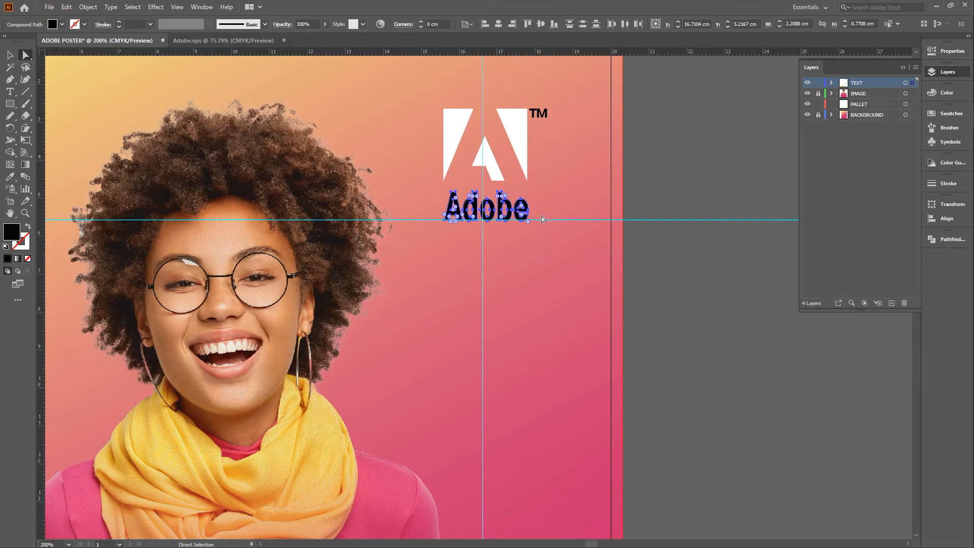
key("i")
left_click(505, 124)
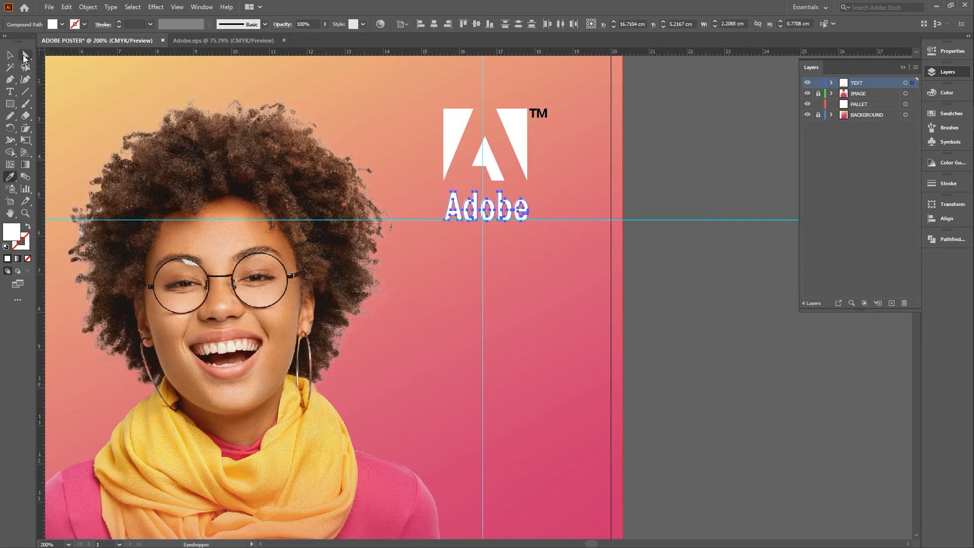
Recolour the logo's black TM mark with the white sampled from the A symbol
left_click(23, 56)
left_click_drag(528, 99, 561, 134)
key("i")
left_click(513, 119)
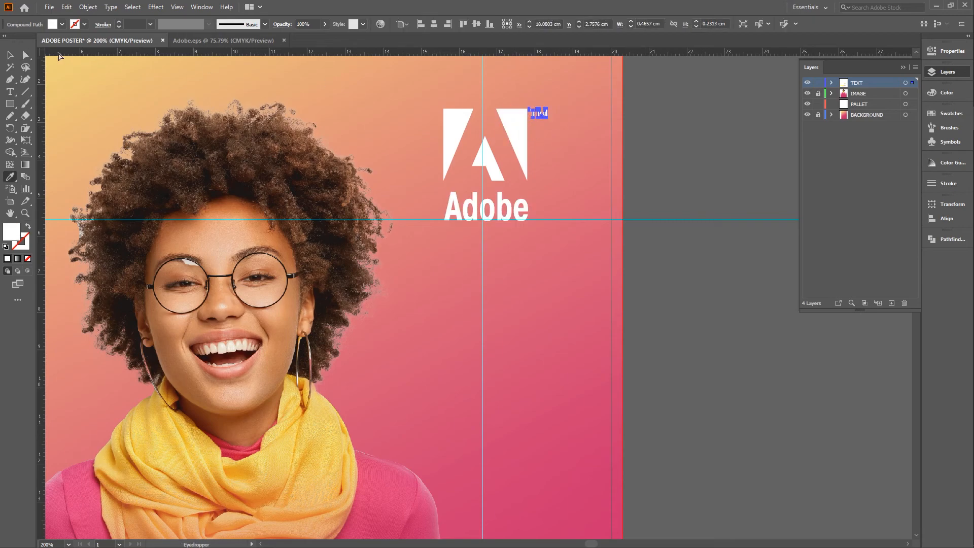
left_click(26, 56)
left_click(542, 224)
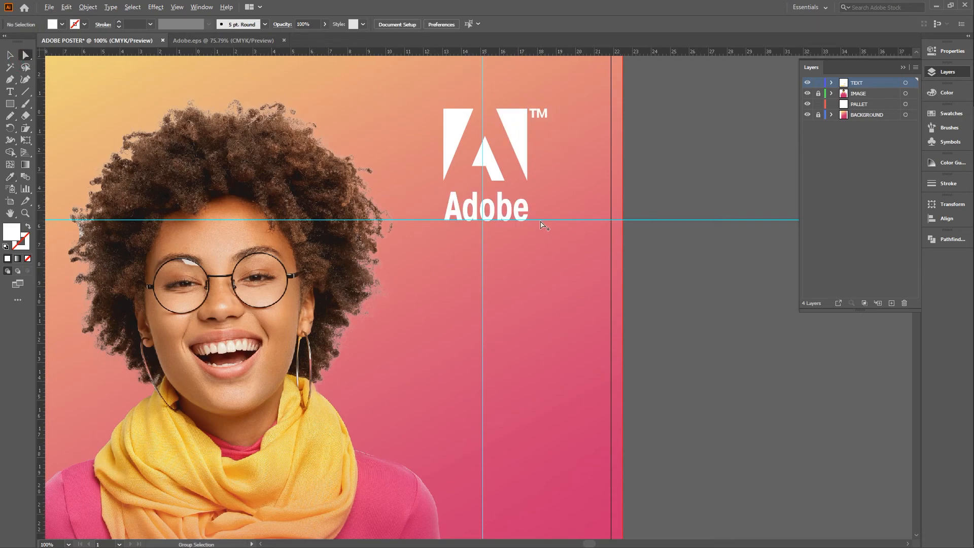
Review the whole poster layout in a full-screen presentation preview without guides and return to the normal workspace
scroll(541, 225, "down", 1)
scroll(541, 223, "down", 2)
scroll(538, 220, "up", 2)
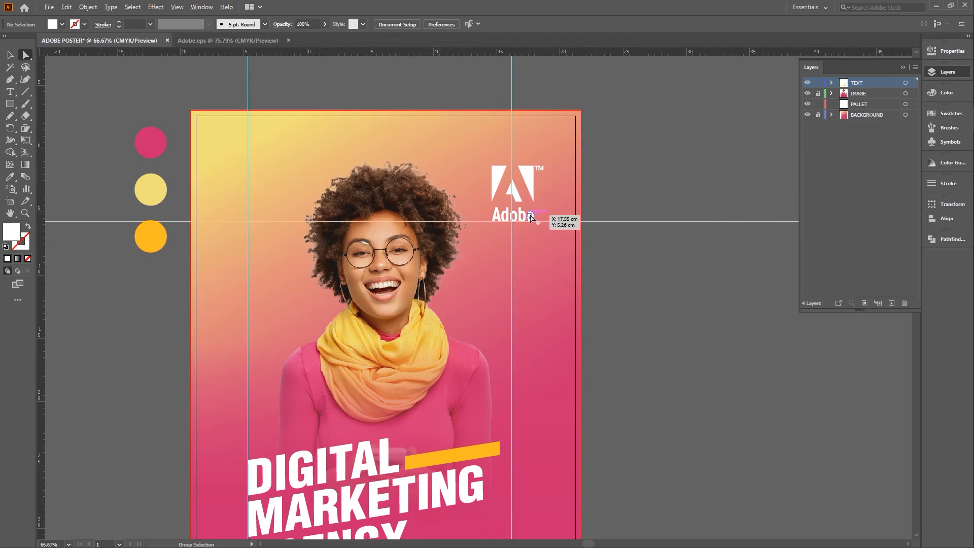
scroll(348, 222, "down", 3)
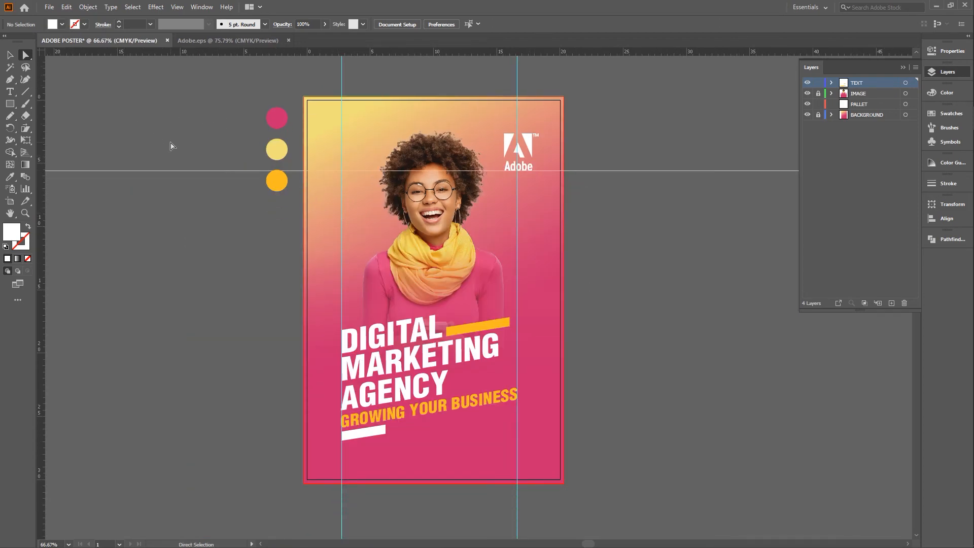
scroll(171, 146, "down", 1)
scroll(170, 146, "up", 1)
scroll(176, 148, "up", 2)
scroll(176, 148, "down", 1)
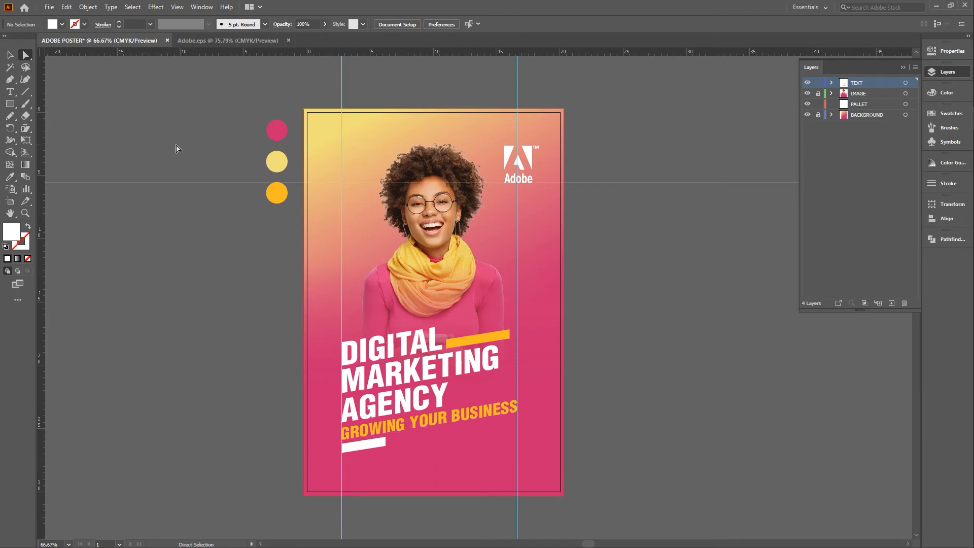
scroll(177, 148, "down", 1)
scroll(199, 153, "down", 1)
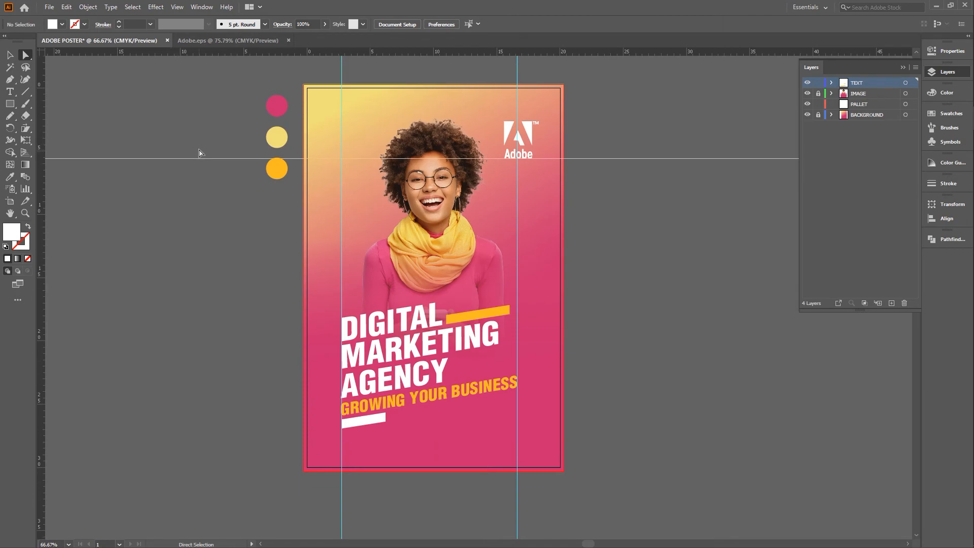
scroll(200, 154, "up", 1)
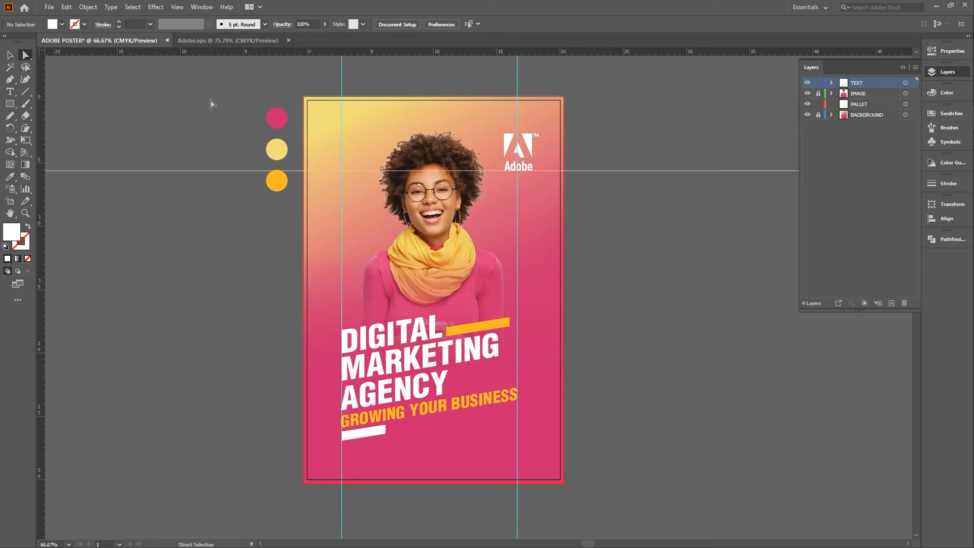
left_click(21, 285)
left_click(63, 285)
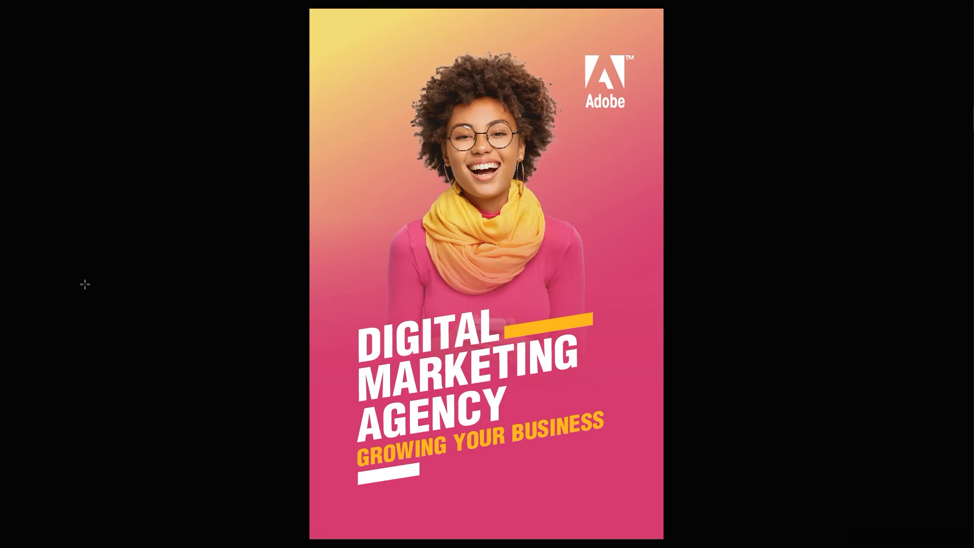
key("Escape")
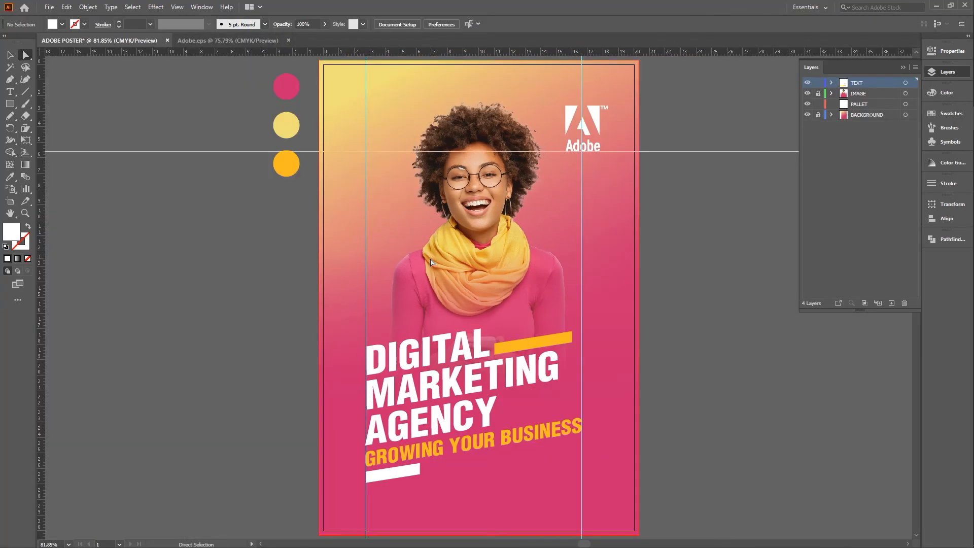
Unlock the guides and delete the horizontal guide and both vertical guides from the poster
key("space")
left_click_drag(379, 211, 351, 192)
scroll(315, 247, "down", 1)
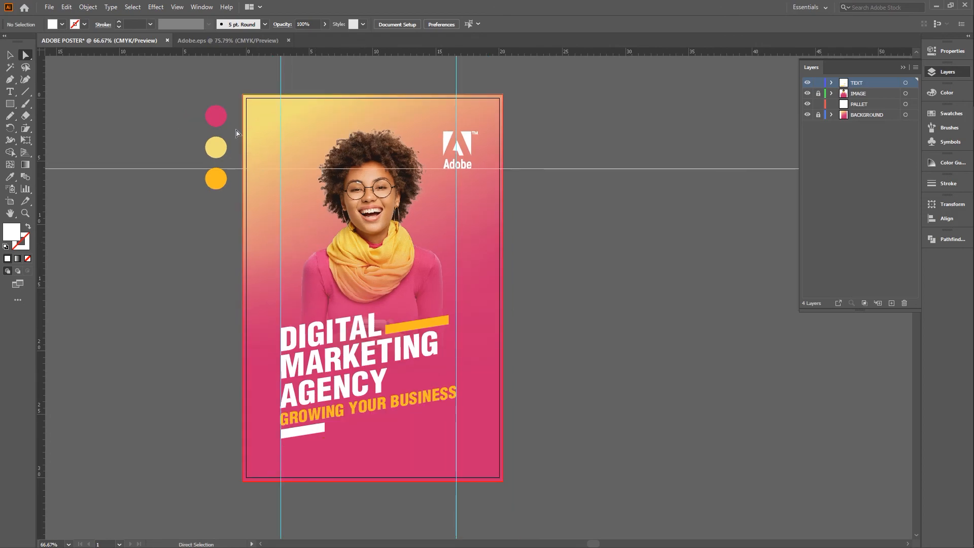
left_click_drag(148, 120, 165, 197)
right_click(168, 168)
left_click(193, 262)
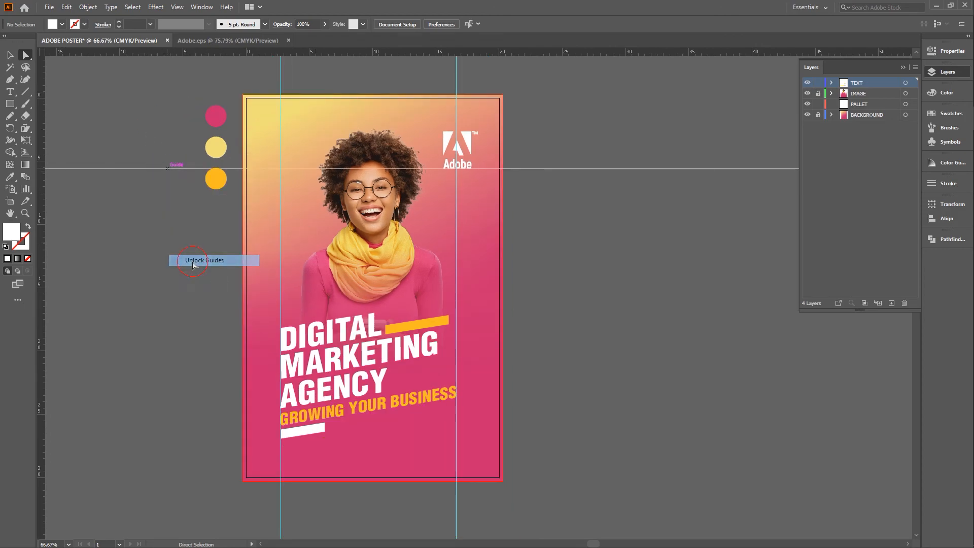
left_click_drag(129, 143, 170, 199)
key("Delete")
left_click_drag(249, 72, 479, 83)
key("Delete")
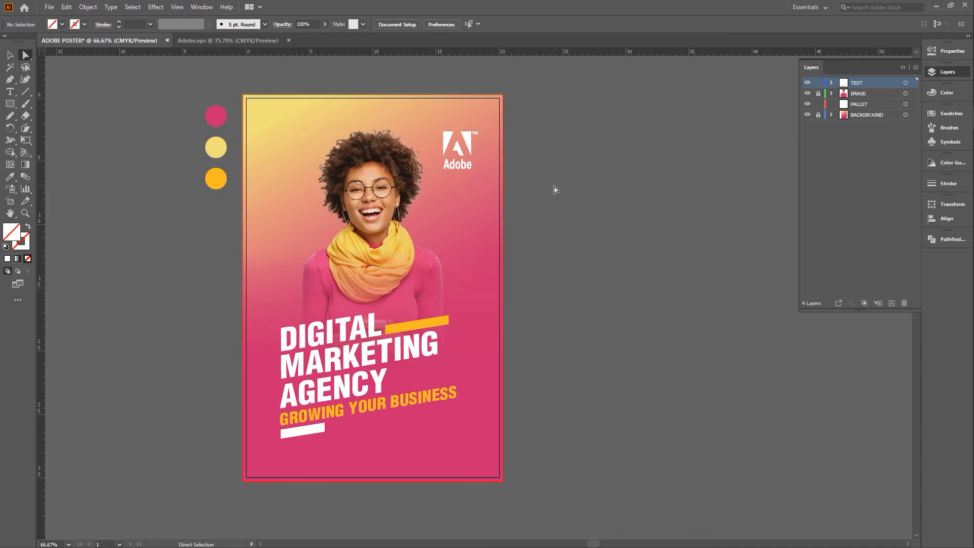
Nudge the white Adobe logo straight up, slightly closer to the poster's upper edge, and deselect it
scroll(556, 189, "up", 2)
scroll(555, 189, "up", 1)
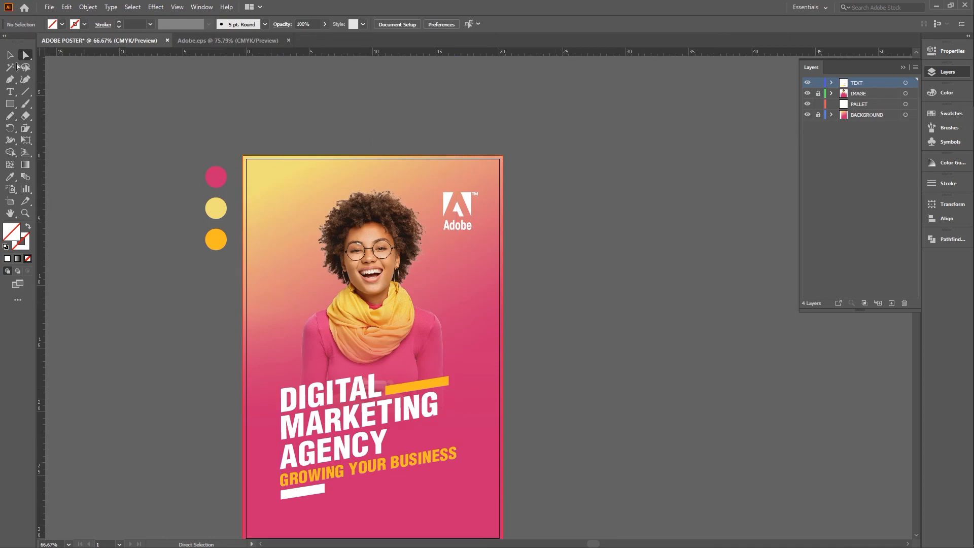
left_click(10, 55)
left_click(468, 202)
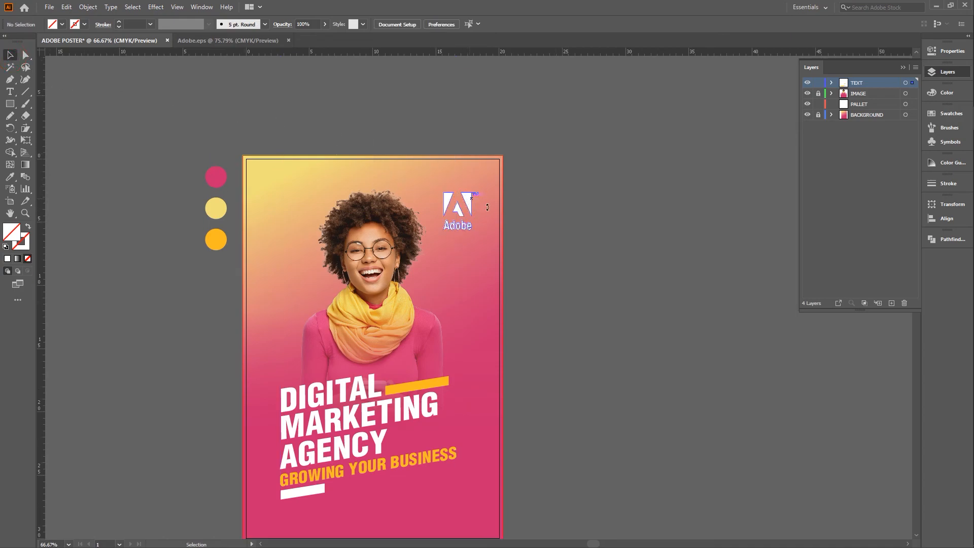
key("Up")
key("Up")
key("Up")
key("Up")
key("Up")
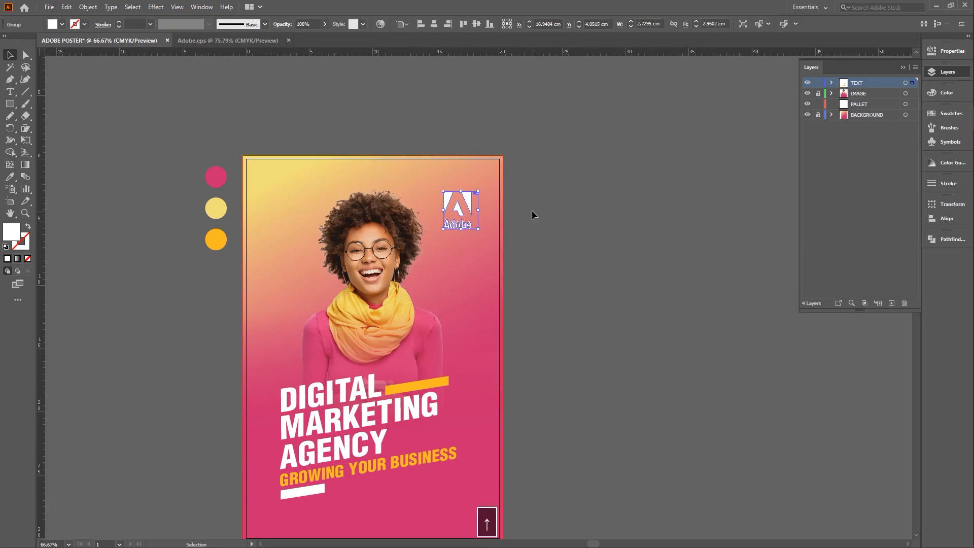
key("Up")
key("Up")
key("Up")
key("Up")
key("Up")
key("Up")
key("Up")
key("Up")
key("Up")
key("Up")
key("Up")
key("Up")
key("Up")
key("Up")
key("Up")
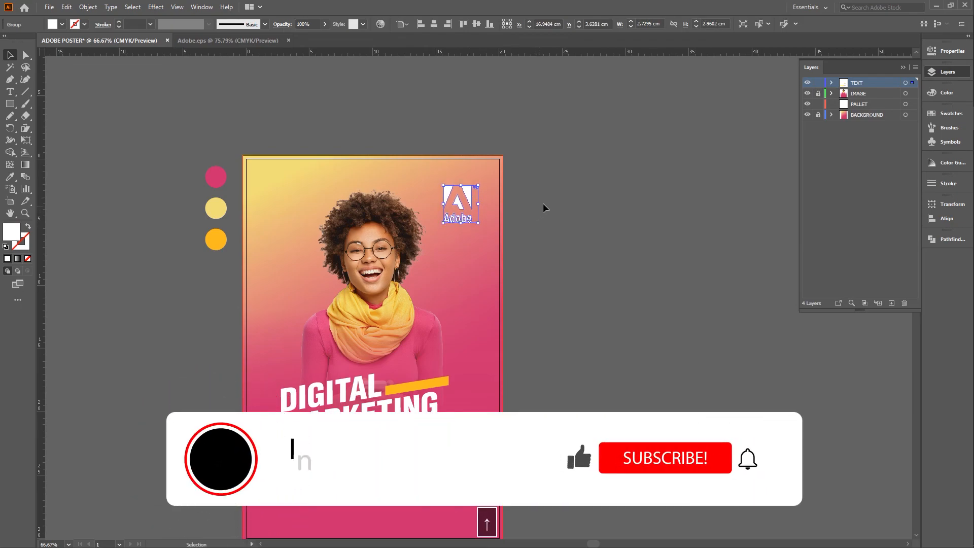
left_click(581, 216)
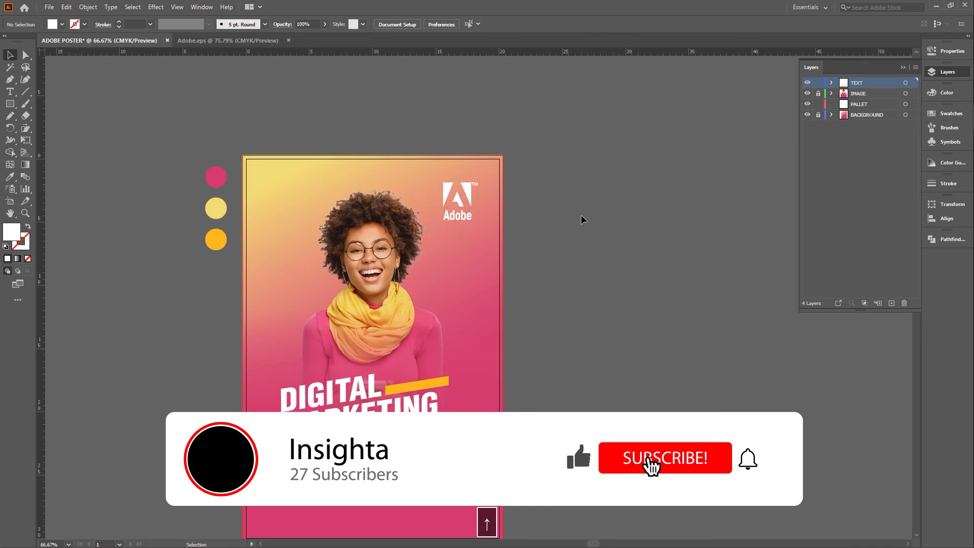
Unlock the IMAGE and BACKGROUND layers so that all four layers are editable
scroll(581, 215, "down", 2)
scroll(583, 219, "up", 1)
scroll(582, 218, "down", 2)
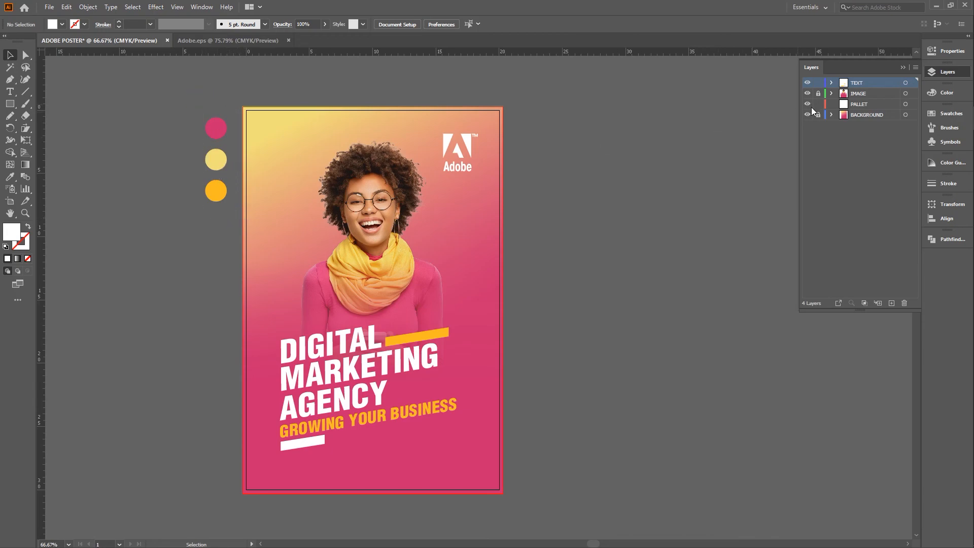
left_click(818, 95)
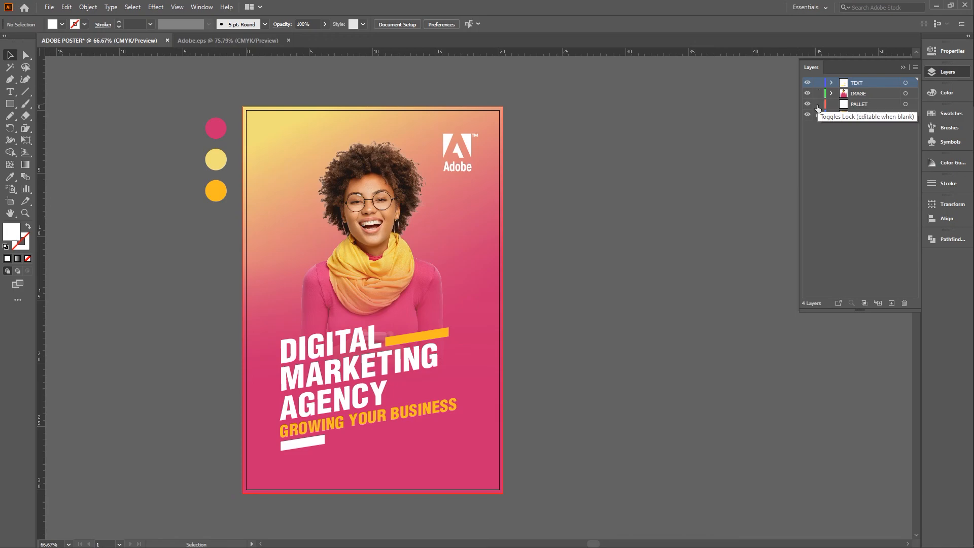
left_click_drag(818, 83, 818, 106)
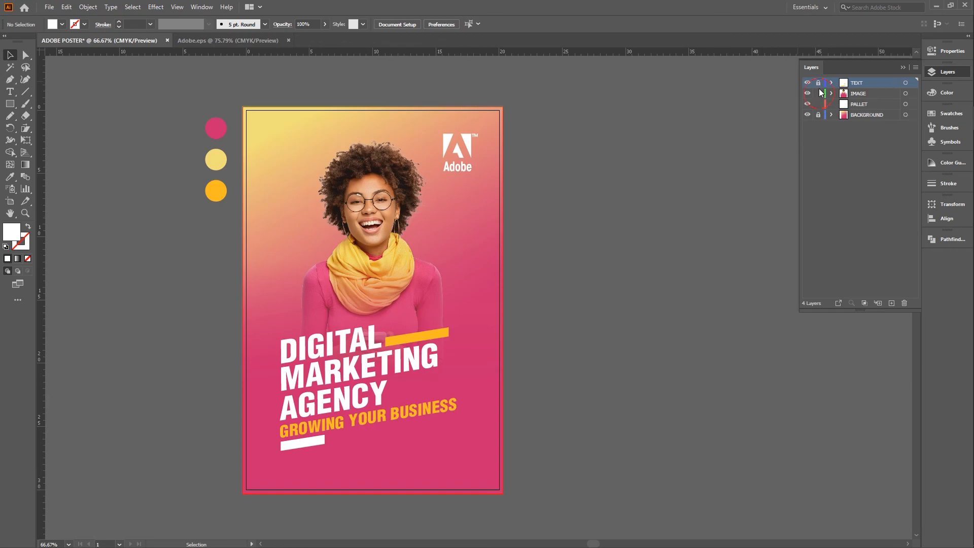
left_click_drag(820, 90, 818, 84)
left_click(819, 115)
Move the group of three colour circles from the BACKGROUND layer to the PALLET layer, keeping its position
left_click_drag(225, 205, 225, 205)
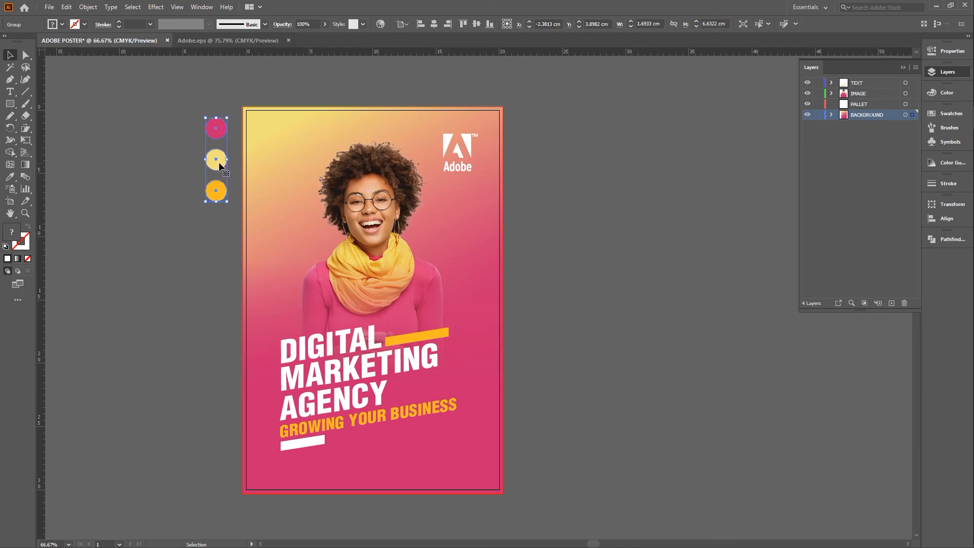
key("ctrl+x")
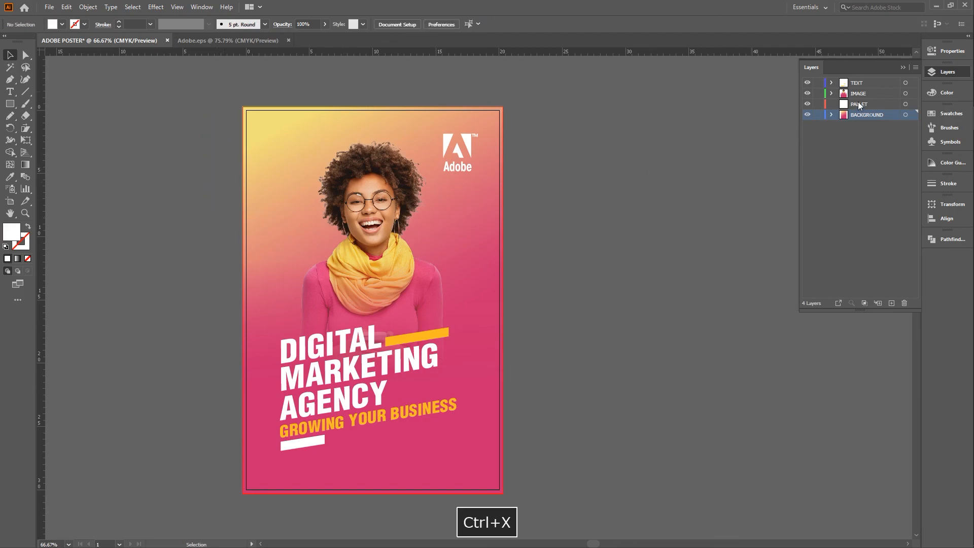
left_click(859, 105)
left_click(67, 7)
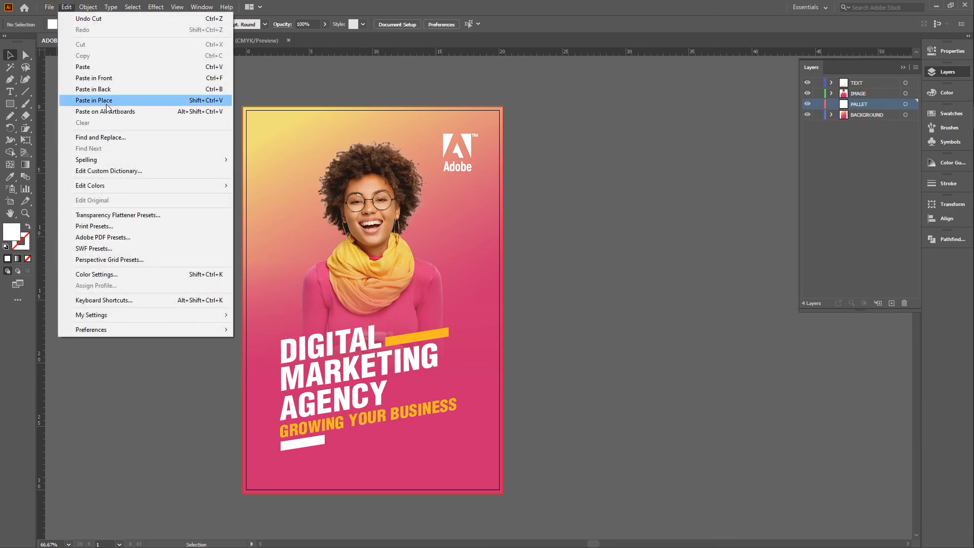
left_click(102, 97)
left_click(137, 202)
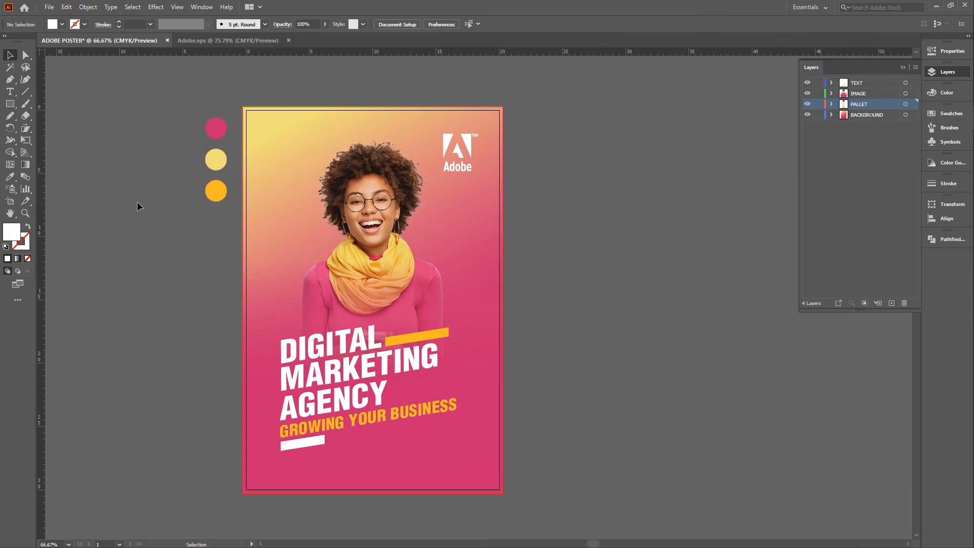
Lock the PALLET, BACKGROUND, IMAGE and TEXT layers
scroll(137, 202, "down", 1)
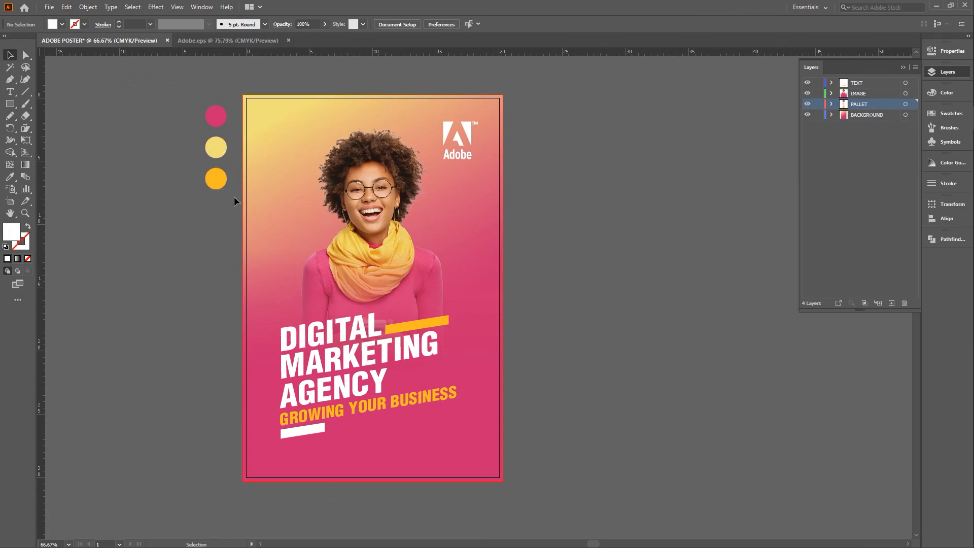
left_click(817, 105)
left_click(818, 114)
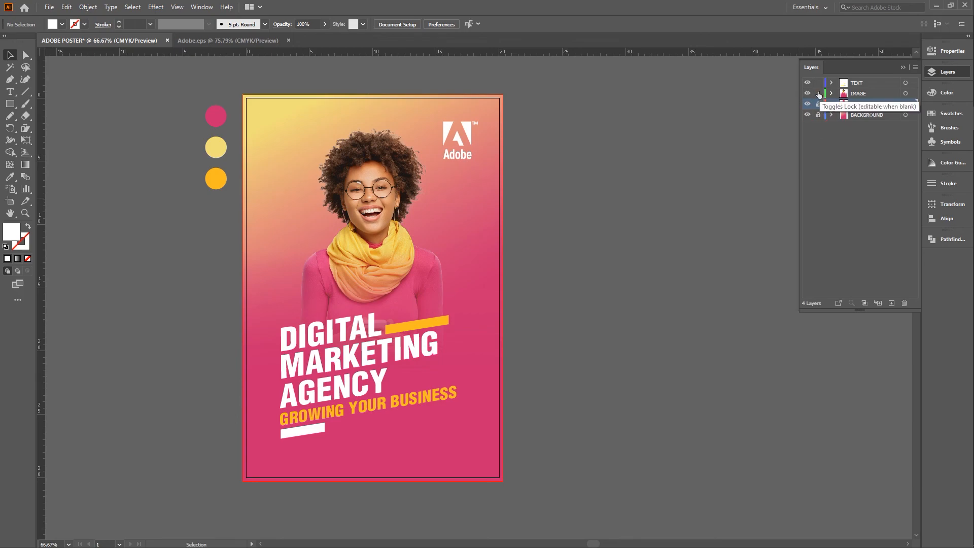
left_click(819, 93)
left_click(819, 82)
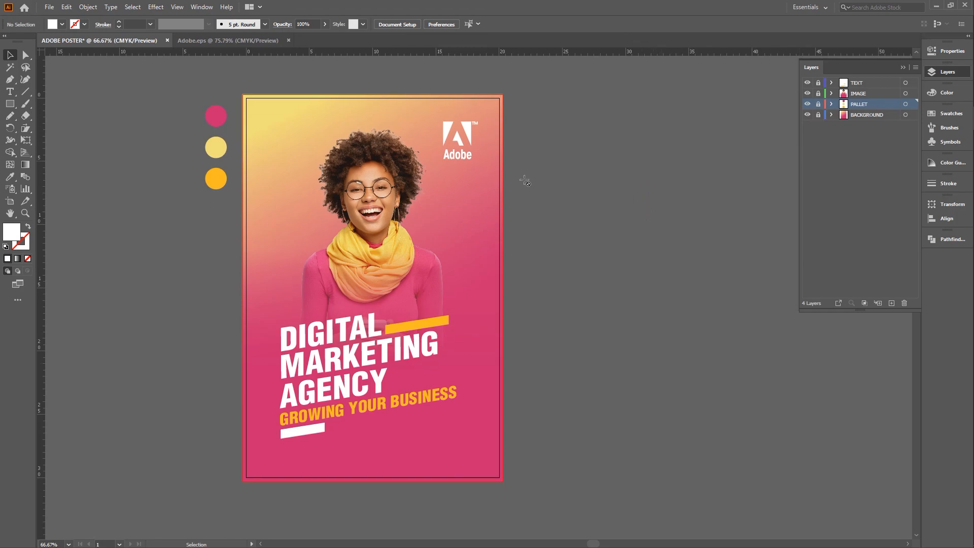
left_click(26, 56)
left_click(168, 123)
Save the poster as ADOBE POSTER.ai in the CREATING POSTER IN ADOBE ILLUSTRATOR folder with the Illustrator 2020 version and default options
left_click(49, 7)
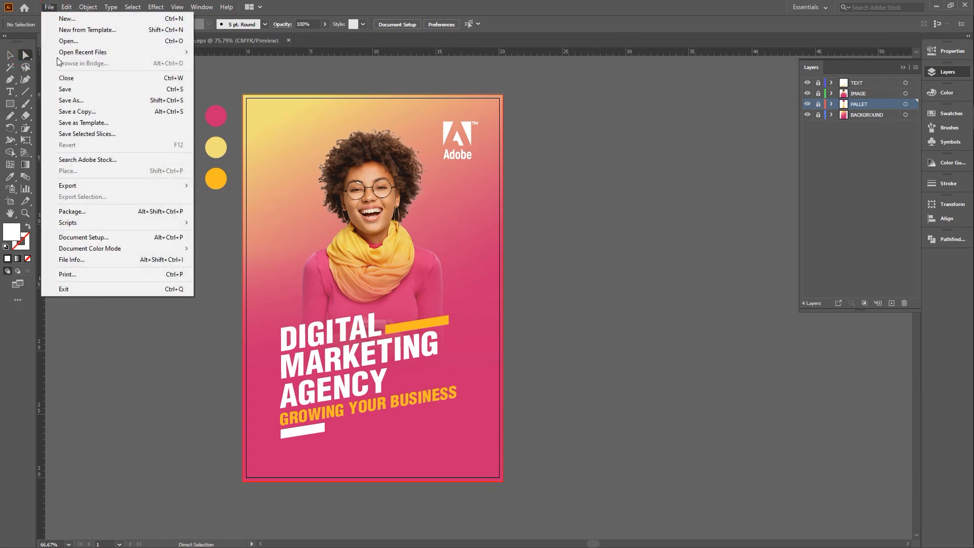
left_click(69, 90)
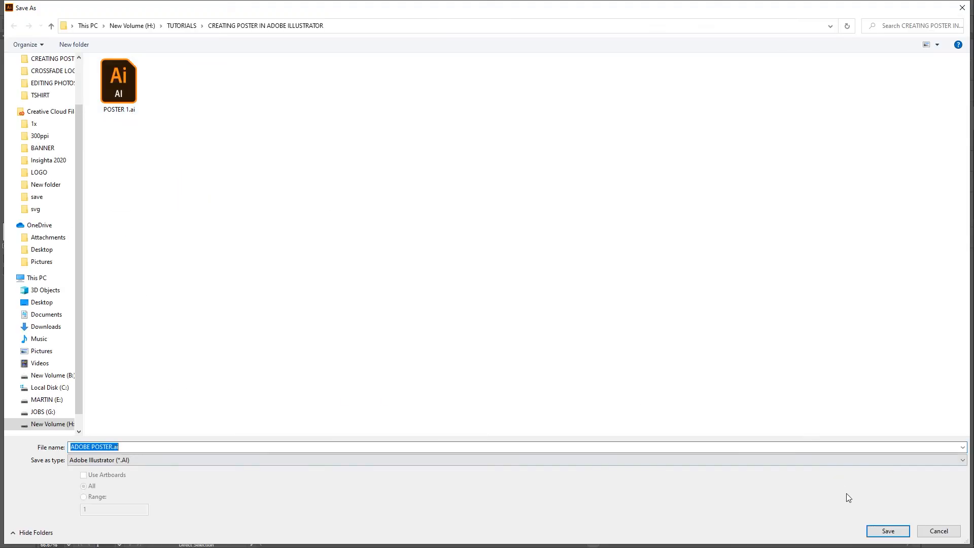
left_click(886, 531)
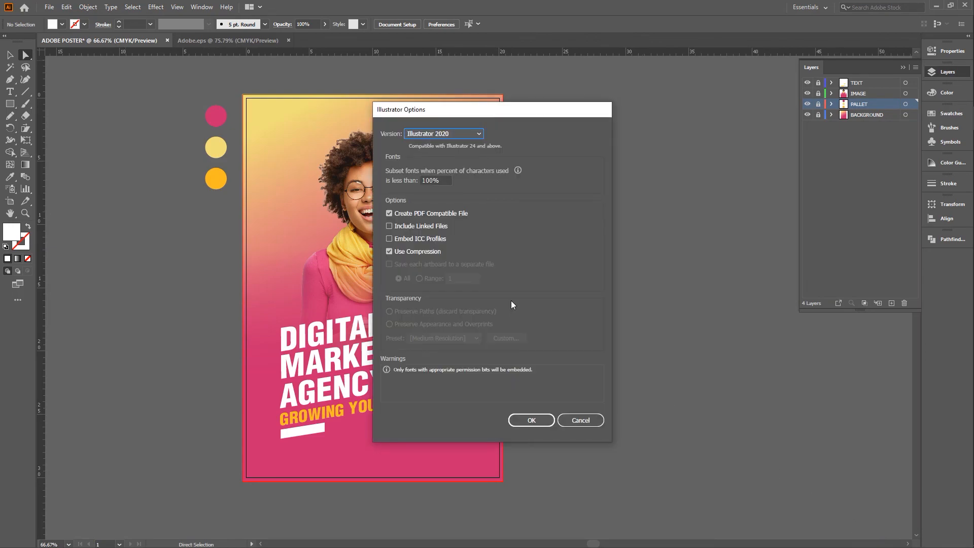
left_click(531, 420)
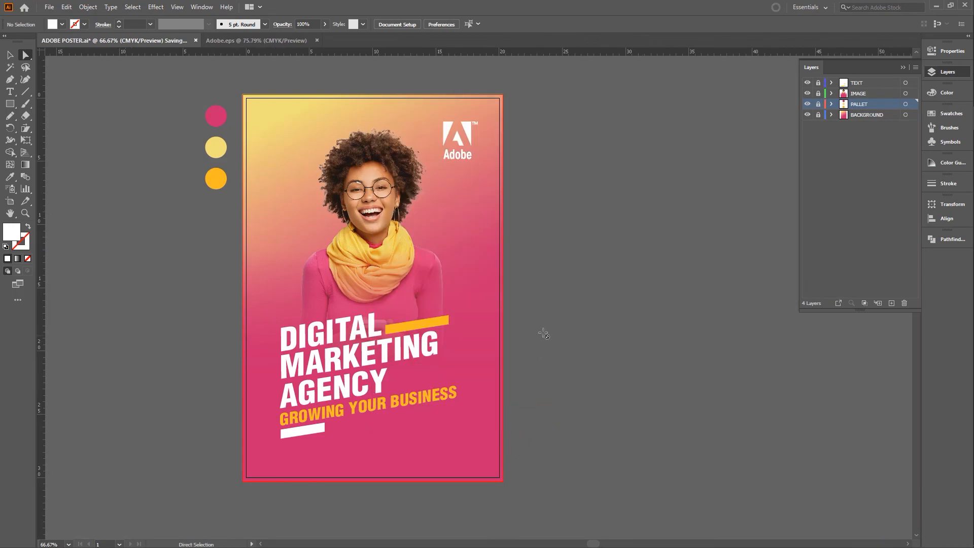
Hide the PALLET layer so the colour circles beside the poster are not shown
left_click(807, 104)
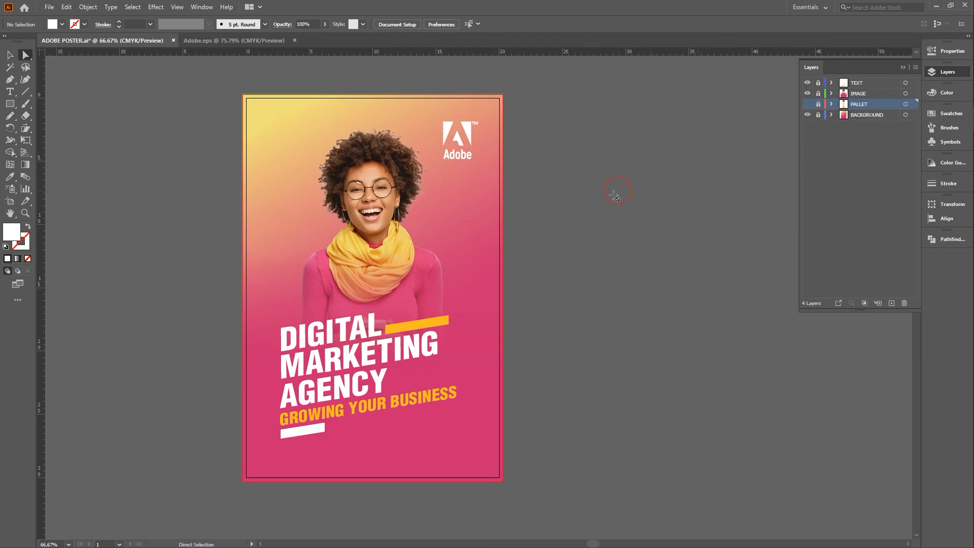
scroll(554, 274, "down", 3)
scroll(555, 274, "up", 3)
Save the document under the name ADOBE POSTER.pdf in Adobe PDF format in the same folder
left_click(49, 7)
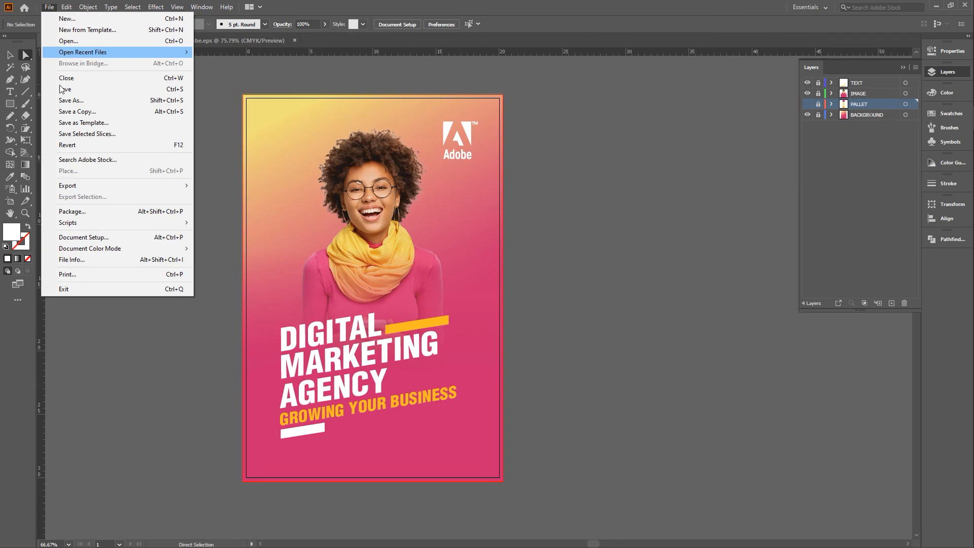
left_click(78, 103)
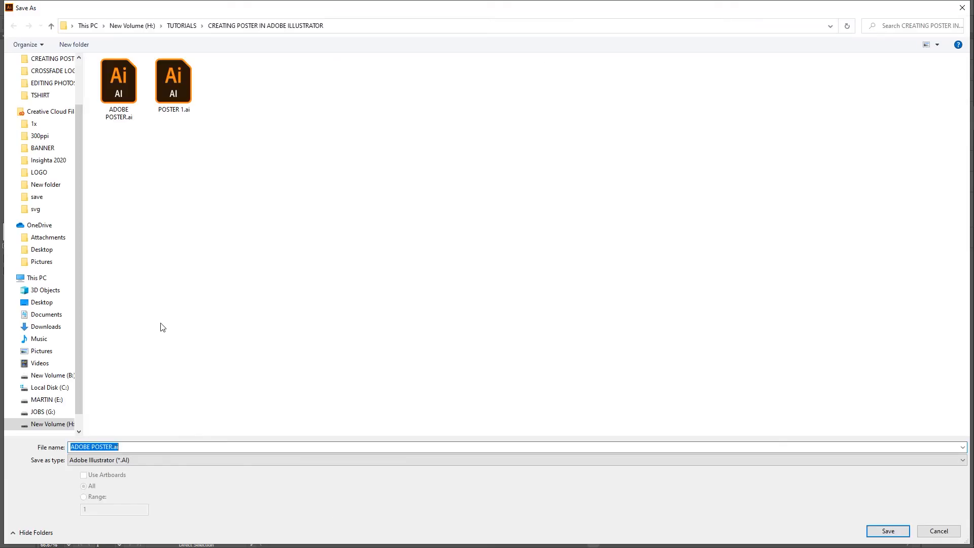
left_click(126, 459)
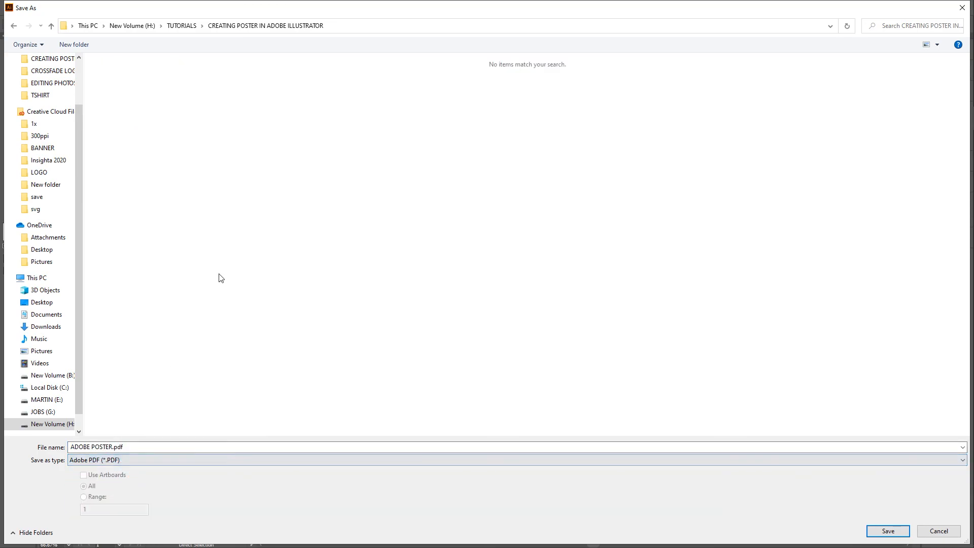
left_click(878, 530)
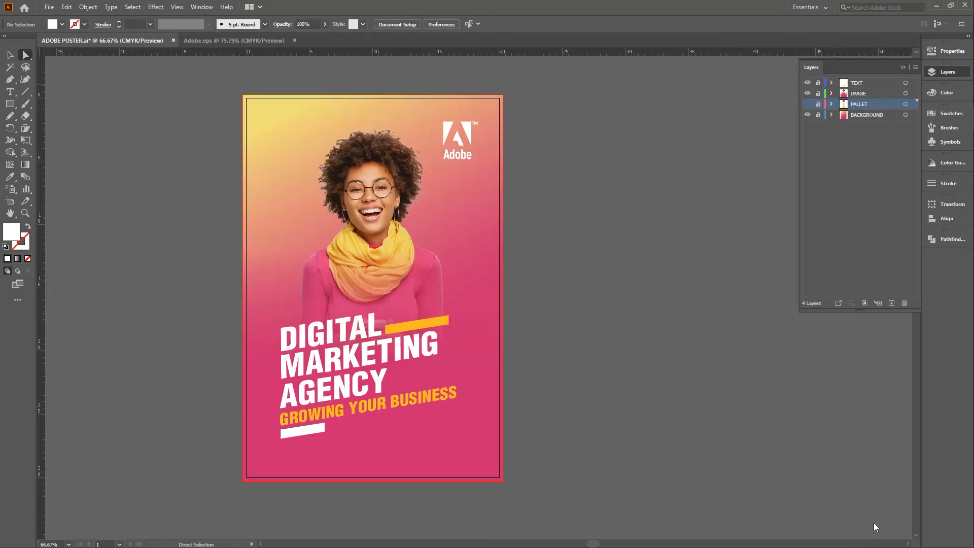
Choose the High Quality Print PDF preset, and enable trim marks and the document bleed settings
left_click(419, 155)
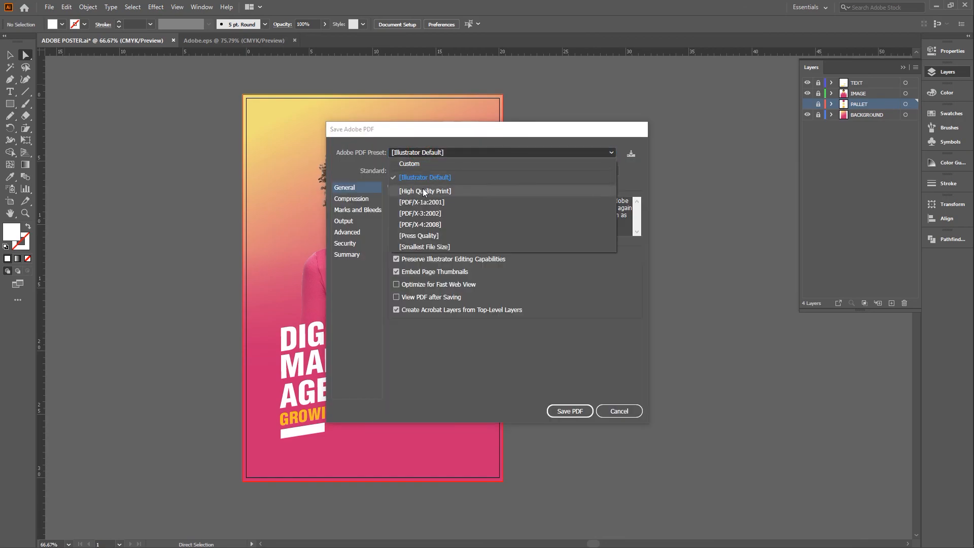
left_click(422, 188)
left_click(362, 210)
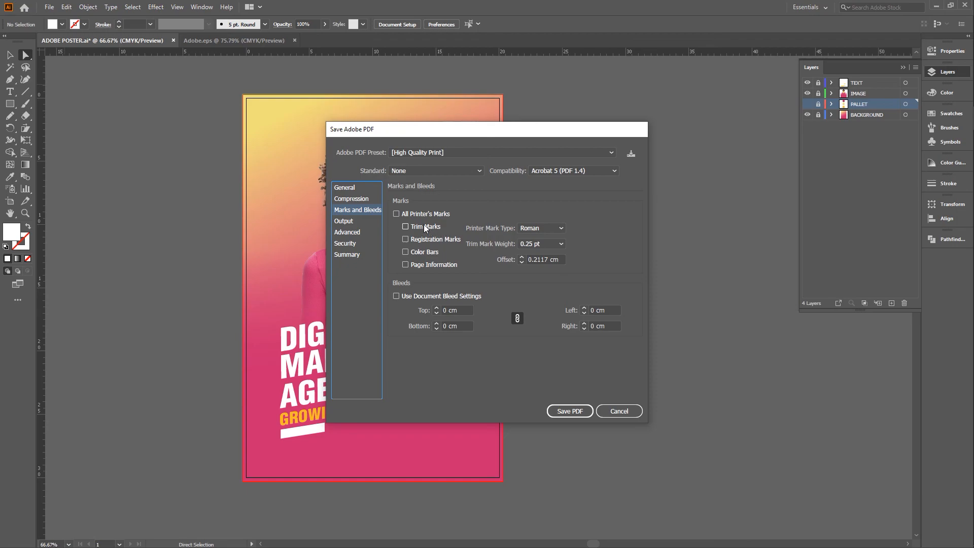
left_click(406, 227)
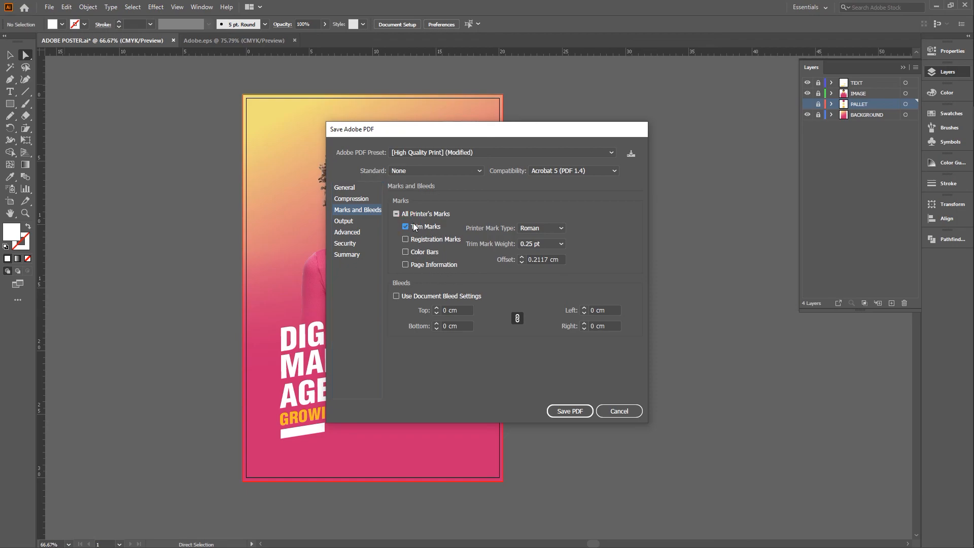
left_click(397, 296)
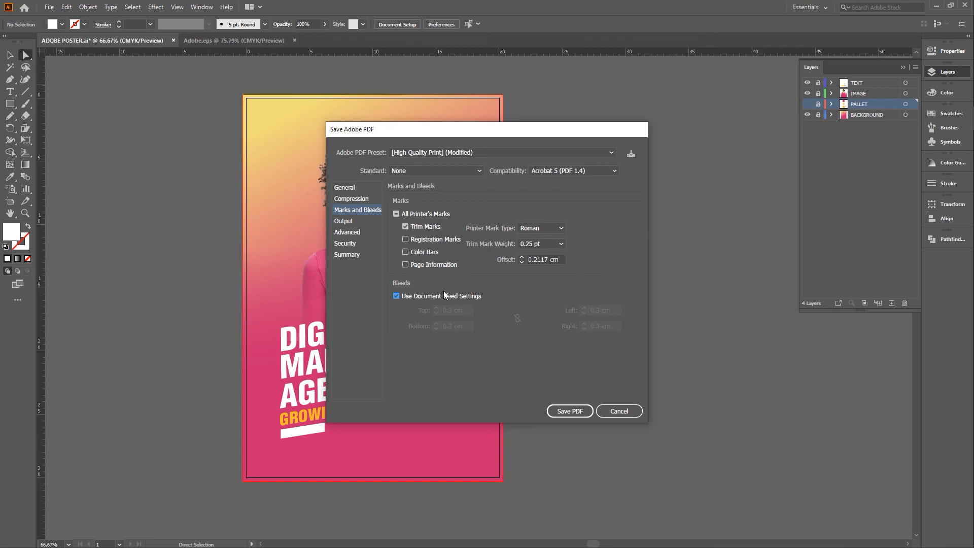
Check the compression, marks and bleeds, and general settings of the PDF, and save it
left_click(351, 200)
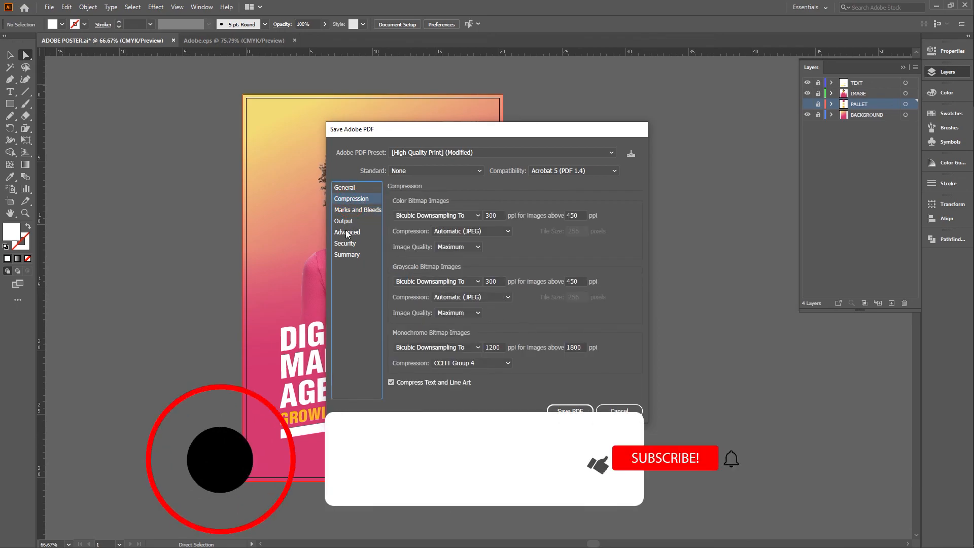
left_click(357, 209)
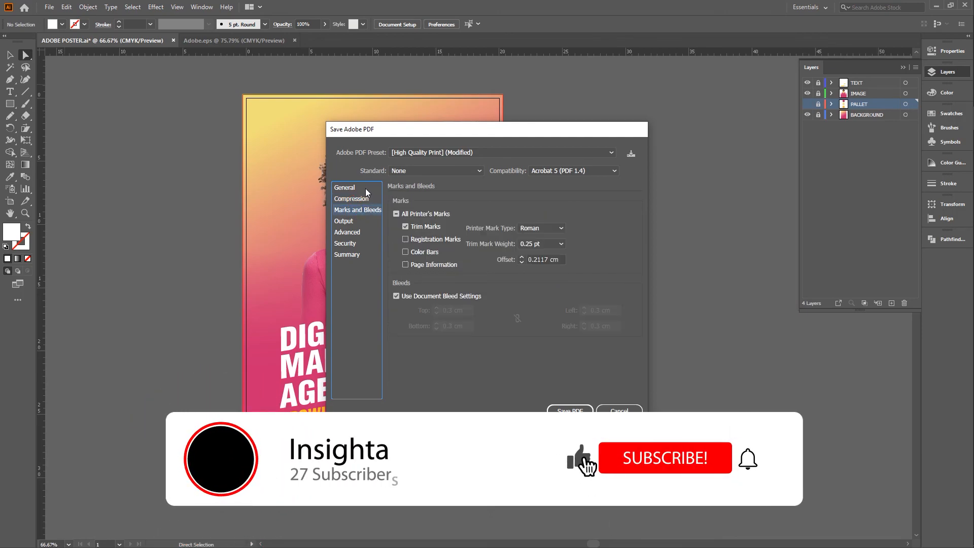
left_click(368, 187)
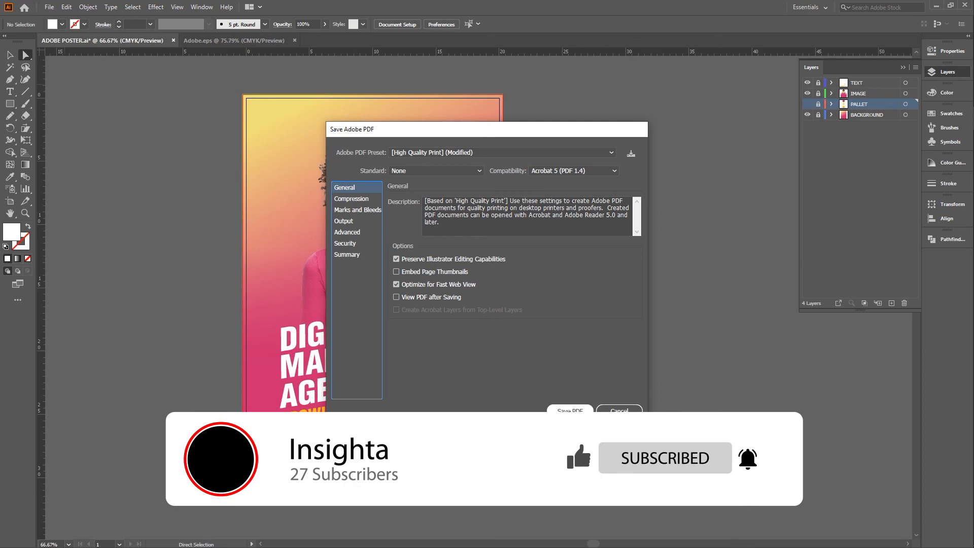
left_click(570, 411)
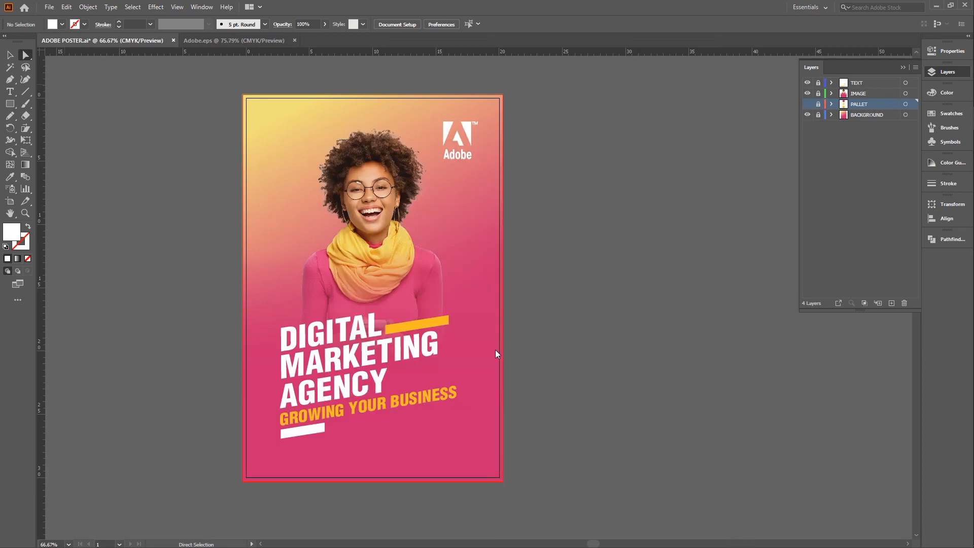